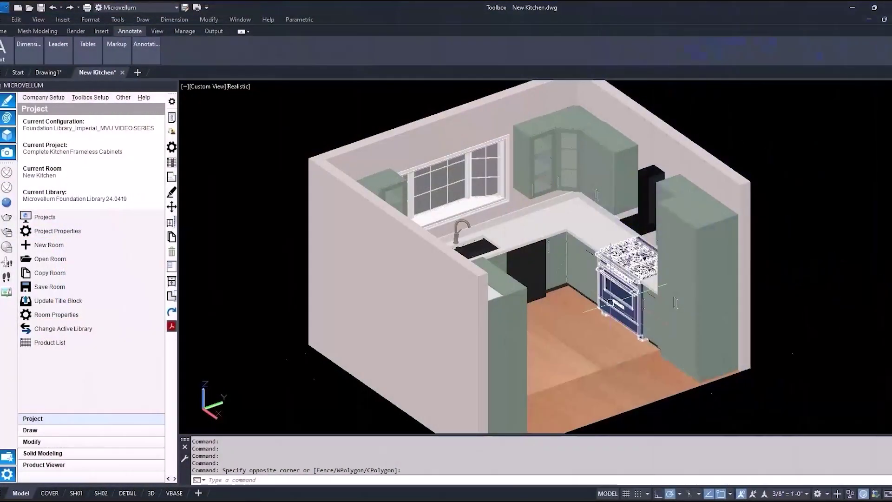
Orbit the kitchen in Conceptual style to view the upper cabinets straight on
{"action": "middle_click_drag", "start_coordinate": [610, 302], "coordinate": [353, 260], "text": "shift"}
{"action": "key", "text": "Escape"}
{"action": "key", "text": "Escape"}
{"action": "key", "text": "Escape"}
{"action": "scroll", "coordinate": [236, 86], "scroll_direction": "up", "scroll_amount": 5}
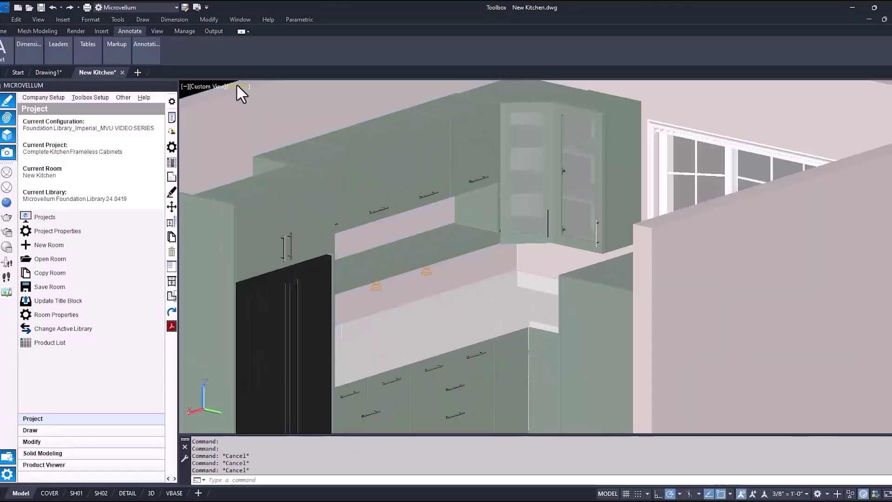
{"action": "left_click", "coordinate": [238, 87]}
{"action": "left_click", "coordinate": [250, 121]}
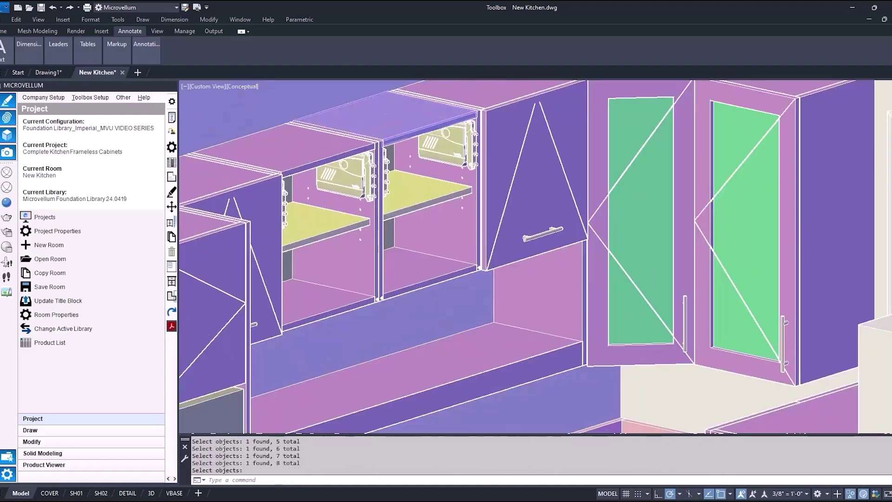
{"action": "key", "text": "Return"}
{"action": "middle_click_drag", "start_coordinate": [353, 260], "coordinate": [599, 260], "text": "shift"}
{"action": "key", "text": "Escape"}
{"action": "key", "text": "Escape"}
{"action": "key", "text": "ctrl+z"}
{"action": "scroll", "coordinate": [623, 279], "scroll_direction": "down", "scroll_amount": 5}
Freeze the countertop's layer with LAYFRZ to remove it from view
{"action": "type", "text": "layfrz"}
{"action": "key", "text": "Return"}
{"action": "left_click", "coordinate": [599, 257]}
{"action": "key", "text": "Return"}
{"action": "scroll", "coordinate": [599, 257], "scroll_direction": "down", "scroll_amount": 5}
From a high angled overview, hide a corner cabinet, then undo the hide with U
{"action": "middle_click_drag", "start_coordinate": [601, 324], "coordinate": [553, 353], "text": "shift"}
{"action": "scroll", "coordinate": [604, 362], "scroll_direction": "up", "scroll_amount": 3}
{"action": "left_click", "coordinate": [604, 365]}
{"action": "scroll", "coordinate": [606, 369], "scroll_direction": "up", "scroll_amount": 3}
{"action": "key", "text": "Return"}
{"action": "key", "text": "Return"}
{"action": "key", "text": "Escape"}
{"action": "type", "text": "u"}
Zoom in on the drawer boxes and slides, hide a panel, then undo back to the stove-side view
{"action": "key", "text": "Return"}
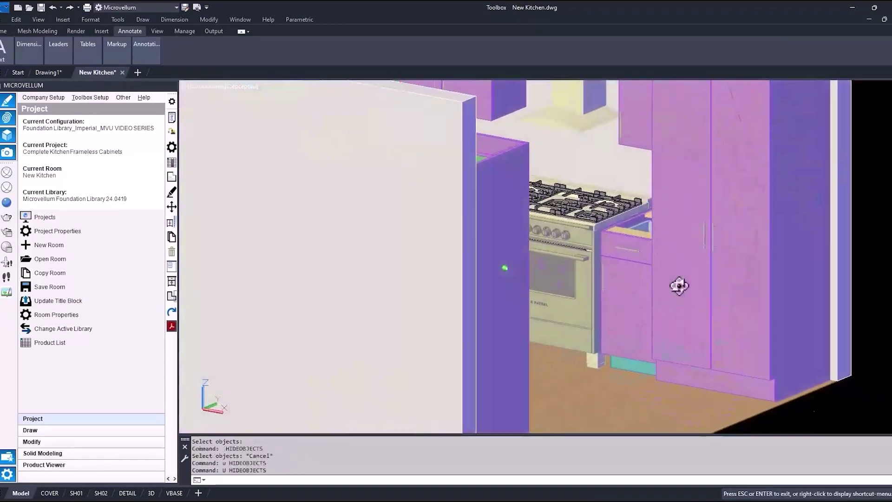
{"action": "key", "text": "Return"}
{"action": "middle_click_drag", "start_coordinate": [752, 374], "coordinate": [669, 287]}
{"action": "key", "text": "Return"}
{"action": "left_click", "coordinate": [725, 335]}
{"action": "scroll", "coordinate": [697, 326], "scroll_direction": "up", "scroll_amount": 3}
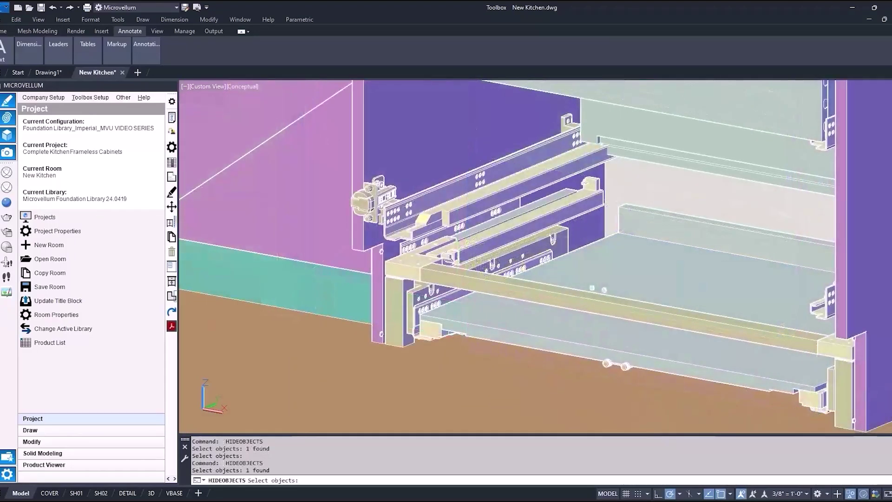
{"action": "key", "text": "Escape"}
{"action": "type", "text": "u"}
{"action": "key", "text": "Return"}
{"action": "key", "text": "Return"}
{"action": "key", "text": "Return"}
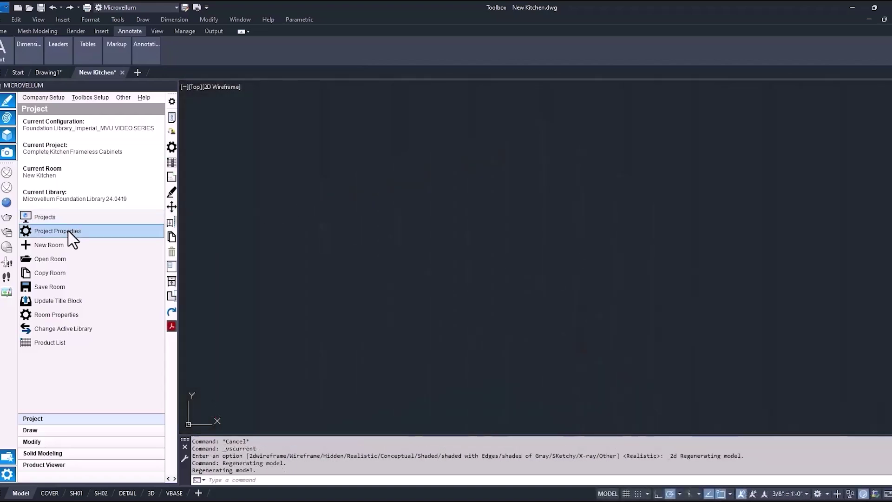
Review Cabinet Size Defaults (tall height 90, upper height 36, upper depth 14), then Material Options
{"action": "left_click", "coordinate": [68, 231]}
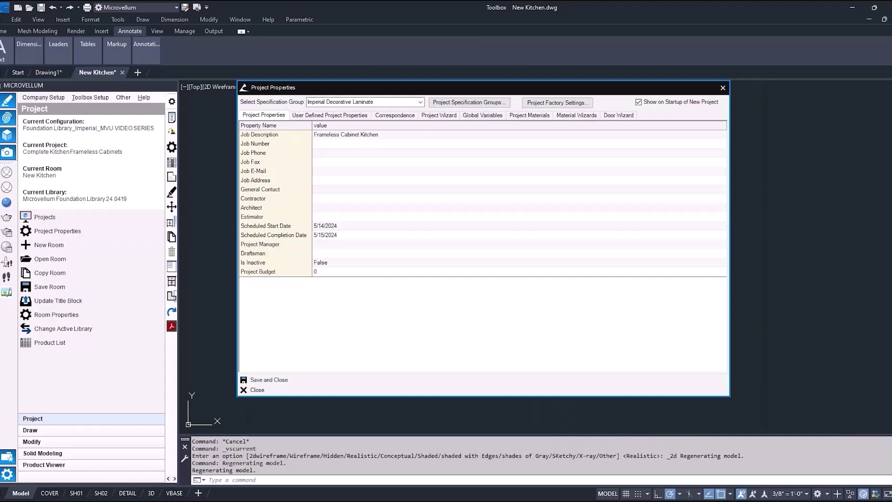
{"action": "left_click", "coordinate": [438, 116]}
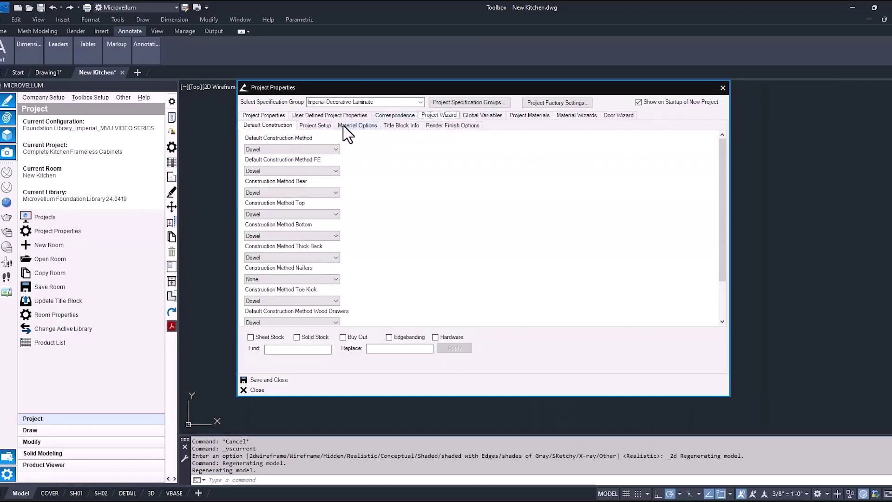
{"action": "left_click", "coordinate": [316, 126]}
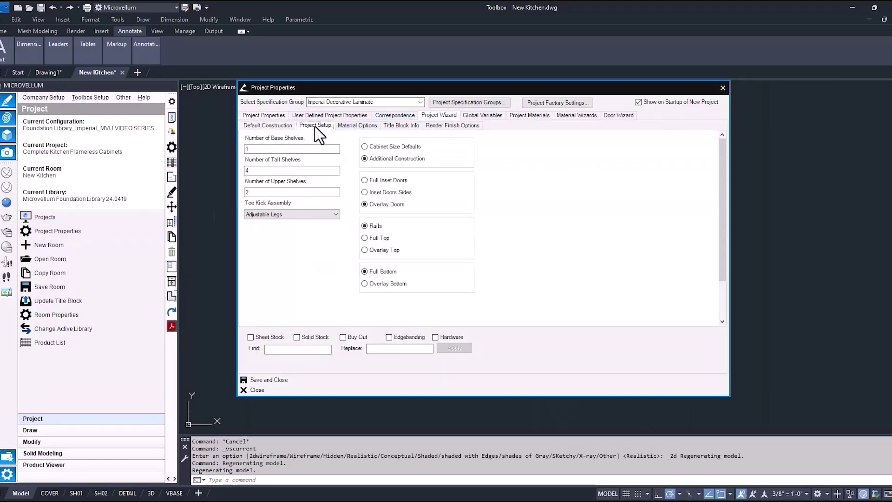
{"action": "left_click", "coordinate": [393, 147]}
{"action": "left_click", "coordinate": [329, 192]}
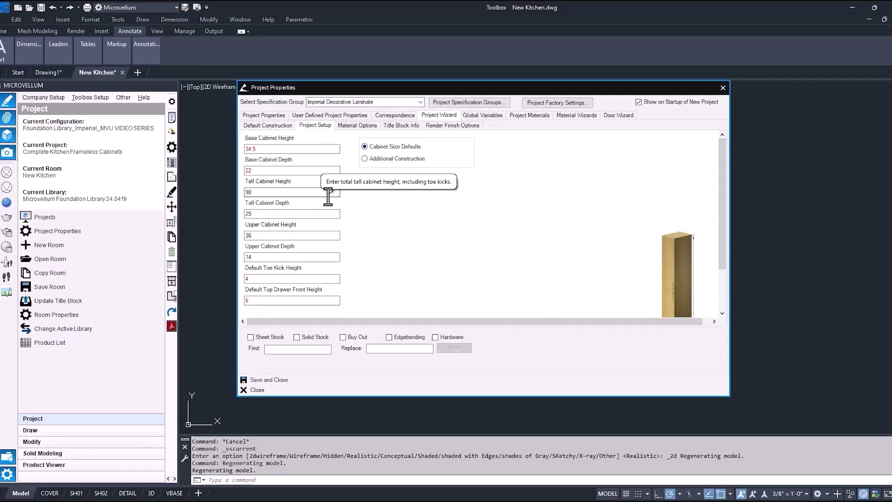
{"action": "left_click", "coordinate": [321, 212]}
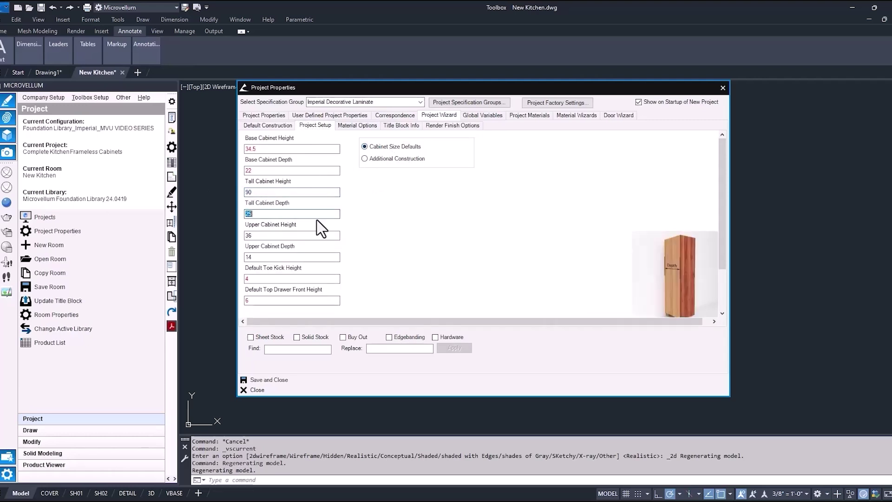
{"action": "left_click", "coordinate": [290, 236]}
{"action": "left_click", "coordinate": [319, 256]}
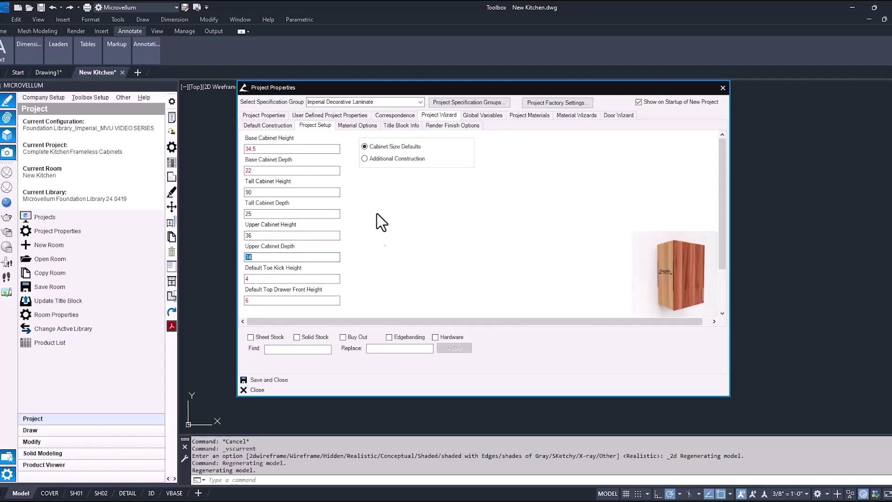
{"action": "left_click", "coordinate": [357, 126]}
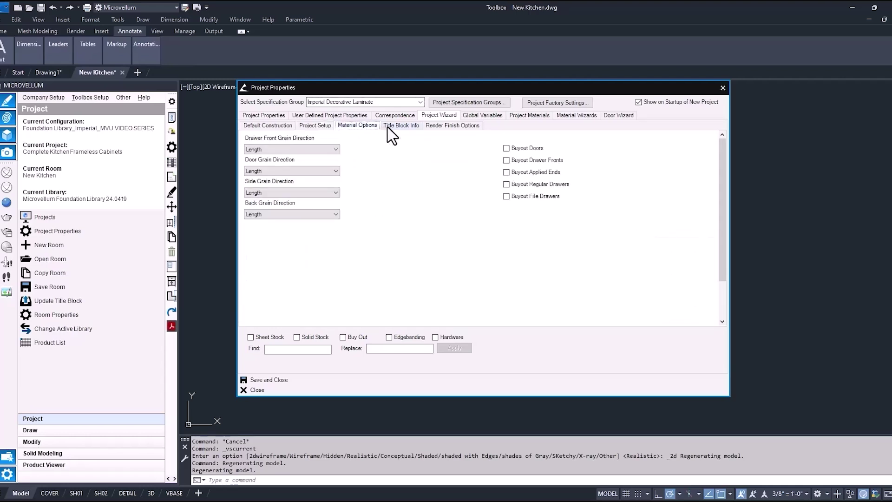
Expand Global Variables > Shop Drawings > 2D Plan Drawings and read the Display Product Description help
{"action": "left_click", "coordinate": [474, 115]}
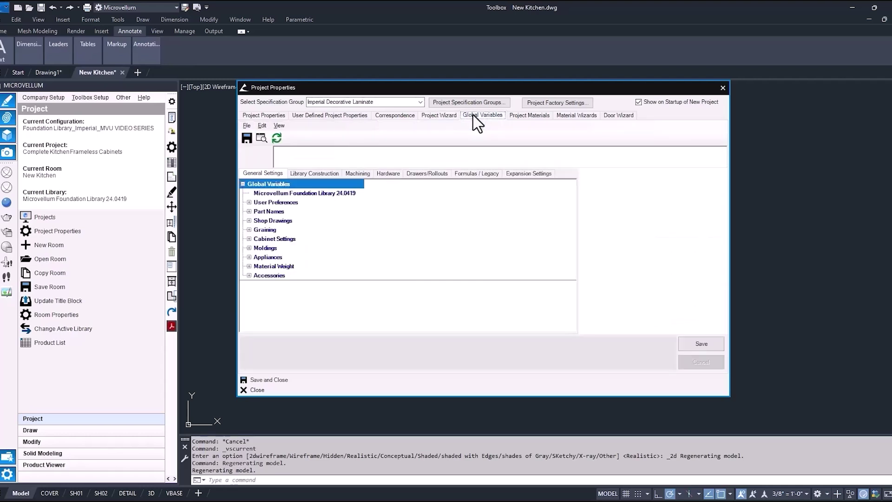
{"action": "left_click", "coordinate": [249, 220]}
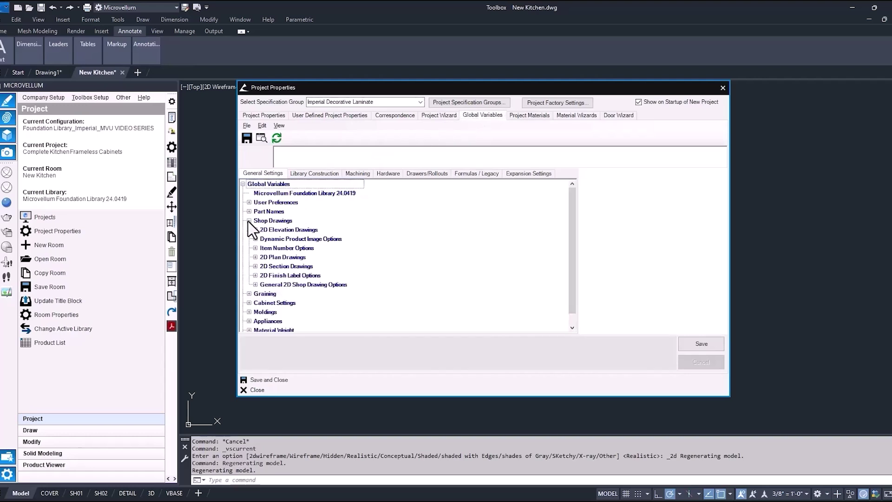
{"action": "left_click", "coordinate": [255, 257]}
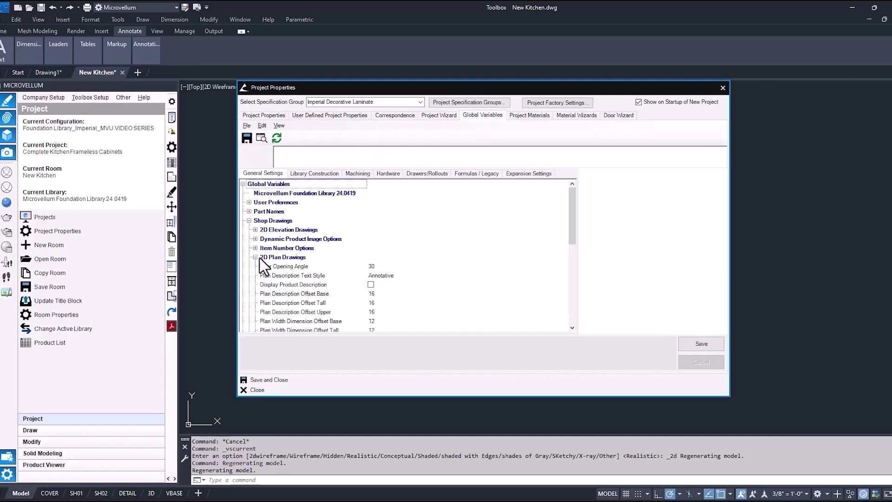
{"action": "scroll", "coordinate": [376, 274], "scroll_direction": "down", "scroll_amount": 1}
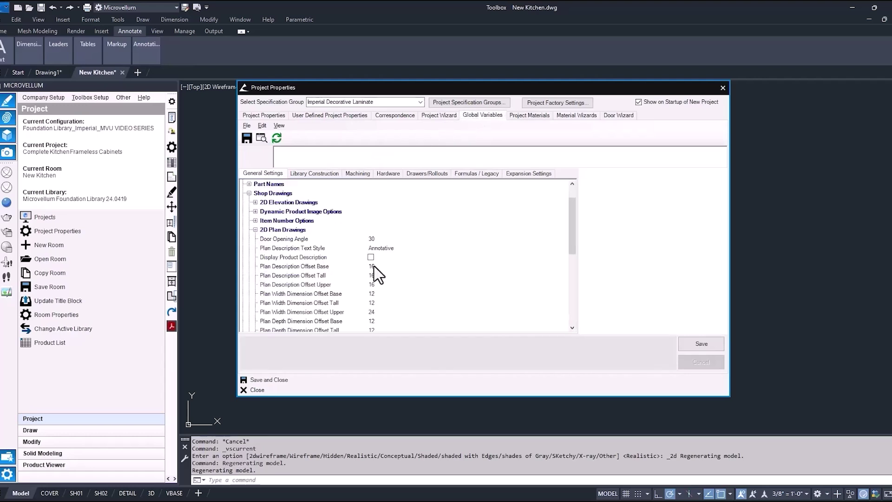
{"action": "left_click", "coordinate": [303, 258]}
{"action": "scroll", "coordinate": [293, 258], "scroll_direction": "down", "scroll_amount": 5}
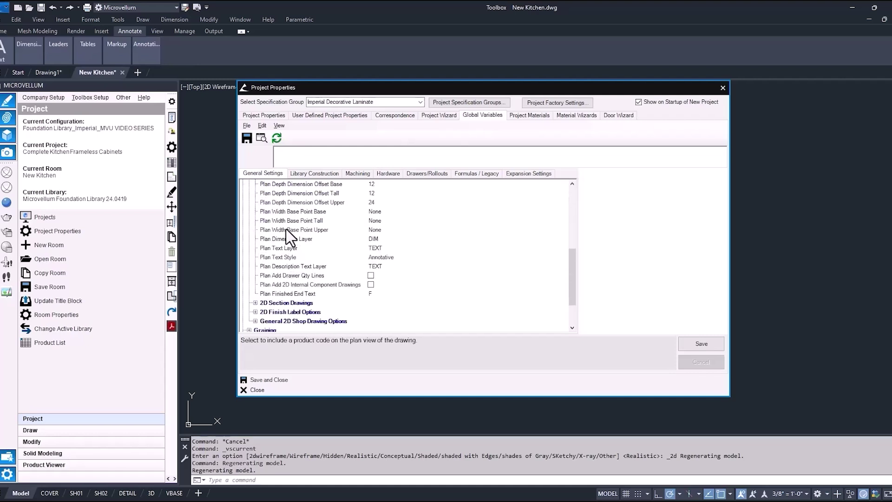
Check the base point choices for Plan Width Base Point Base, then show Material Wizards
{"action": "left_click", "coordinate": [279, 214]}
{"action": "left_click", "coordinate": [274, 220]}
{"action": "left_click", "coordinate": [274, 229]}
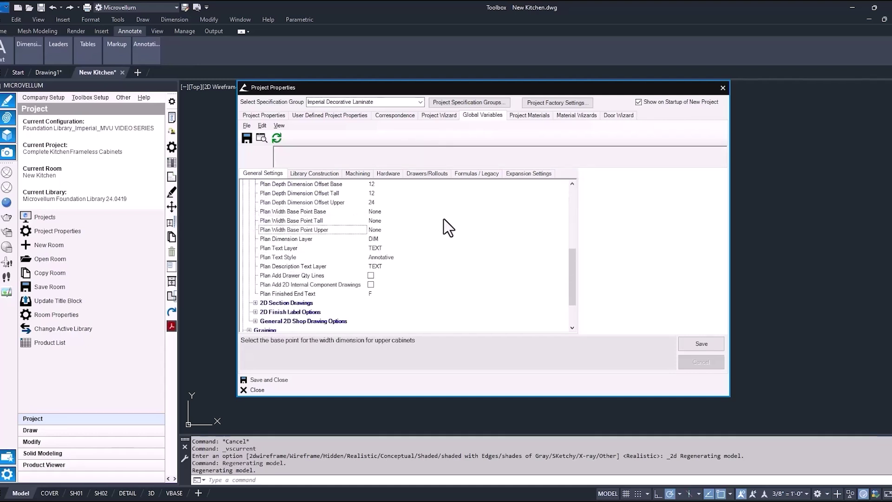
{"action": "left_click", "coordinate": [535, 212]}
{"action": "left_click", "coordinate": [564, 212]}
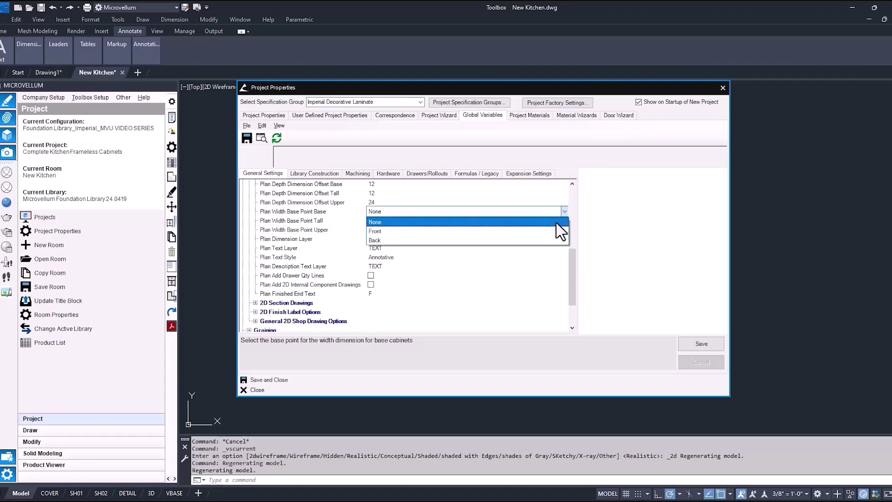
{"action": "left_click_drag", "start_coordinate": [575, 274], "coordinate": [564, 177]}
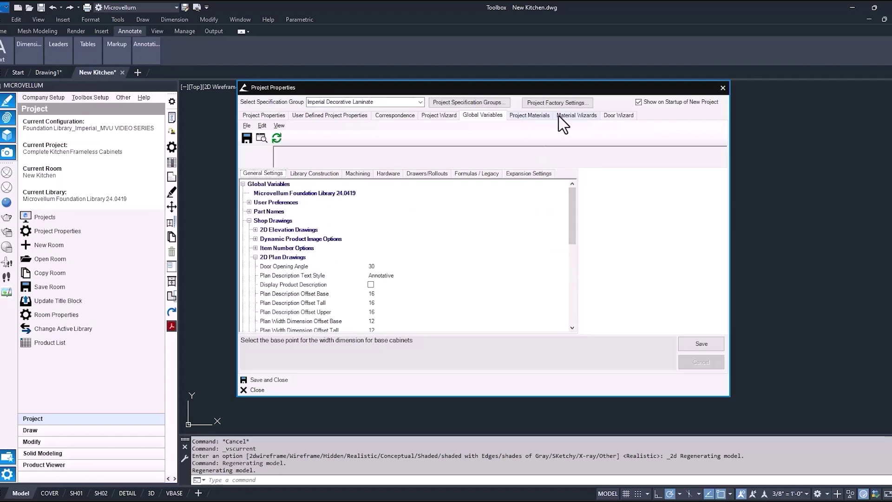
{"action": "left_click", "coordinate": [573, 122]}
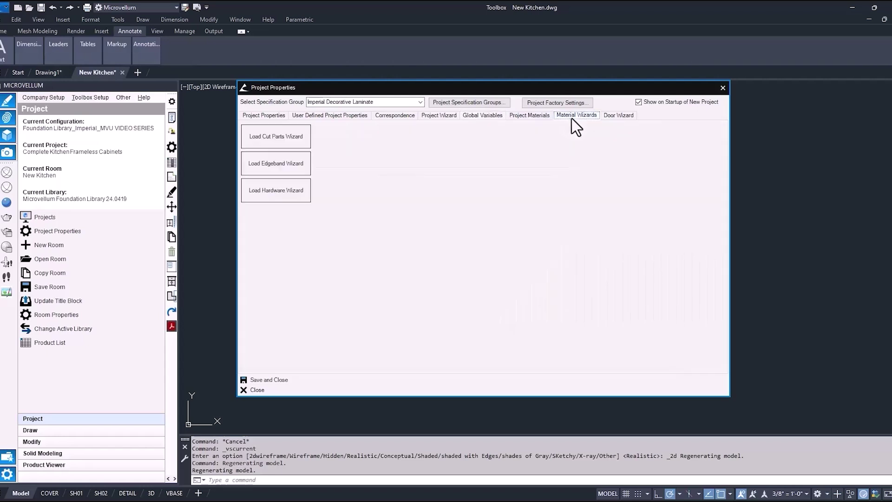
Load the Hardware Wizard and review the 45 Degree Doors hinge choices without changing them
{"action": "left_click", "coordinate": [280, 195]}
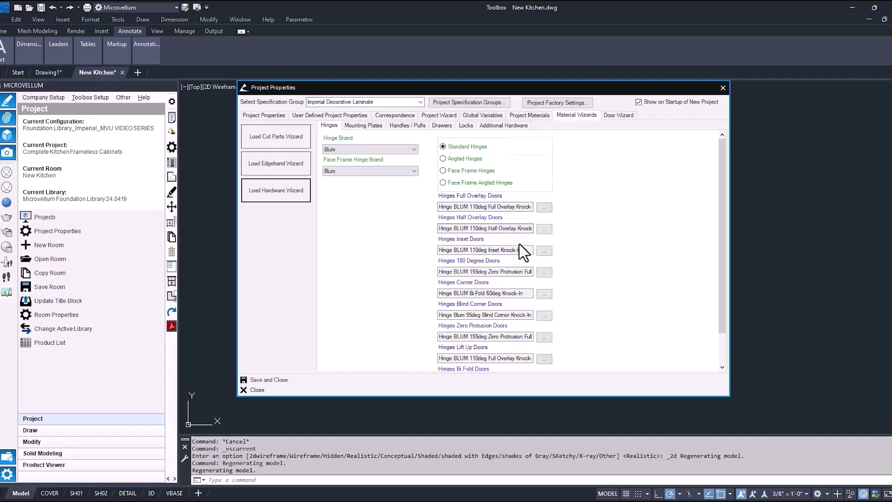
{"action": "scroll", "coordinate": [522, 249], "scroll_direction": "down", "scroll_amount": 2}
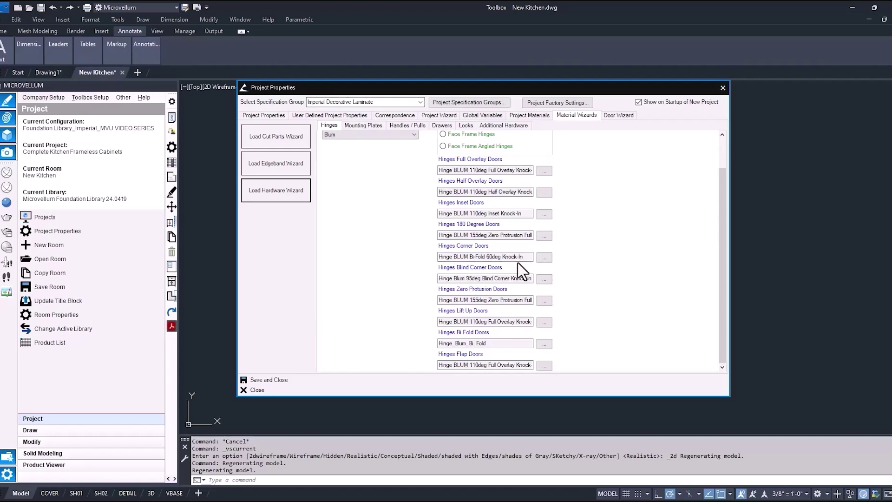
{"action": "scroll", "coordinate": [522, 272], "scroll_direction": "up", "scroll_amount": 3}
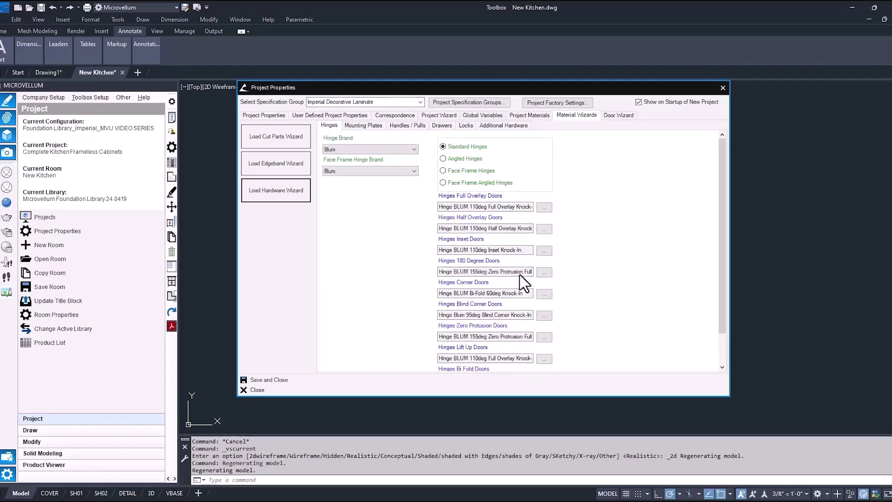
{"action": "left_click", "coordinate": [463, 158]}
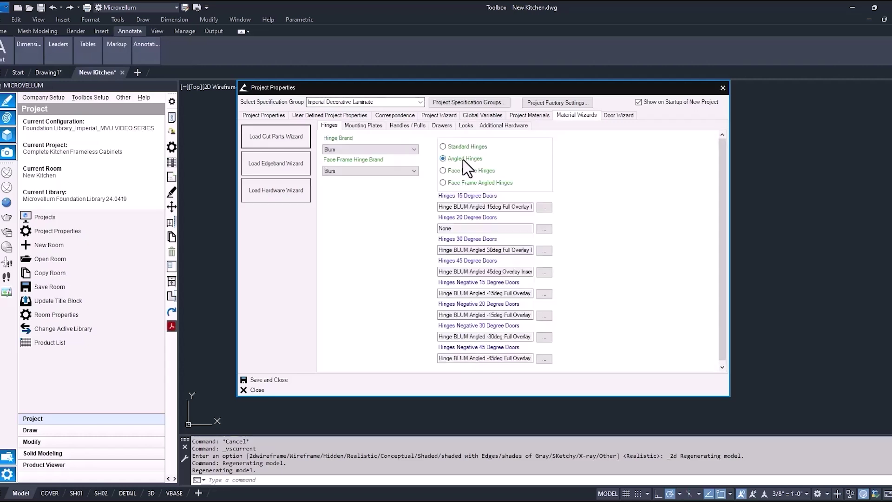
{"action": "left_click", "coordinate": [543, 274]}
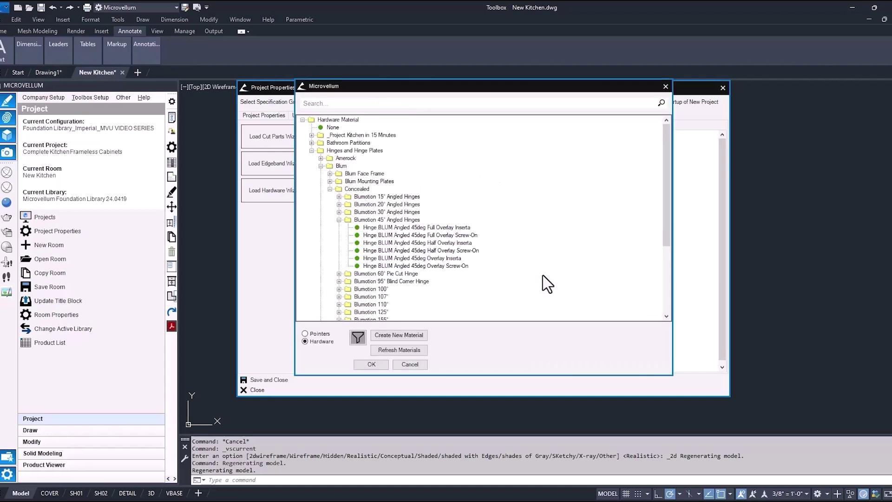
{"action": "left_click", "coordinate": [454, 259]}
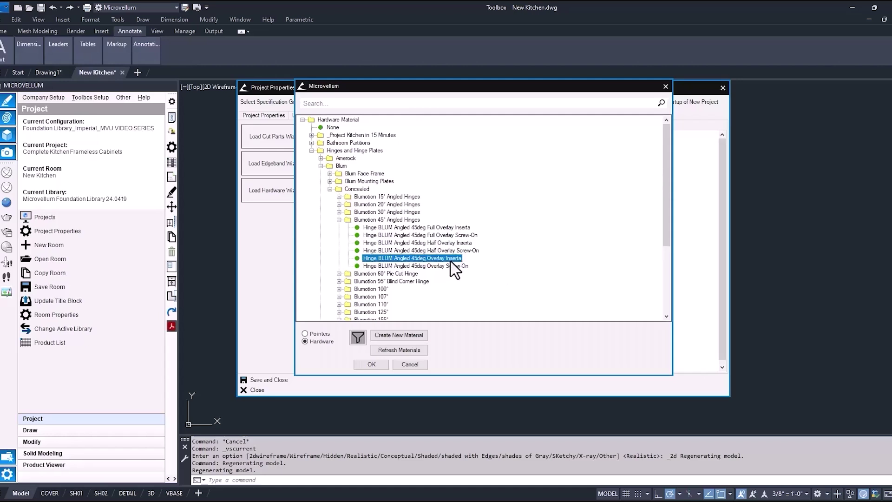
{"action": "left_click", "coordinate": [410, 365]}
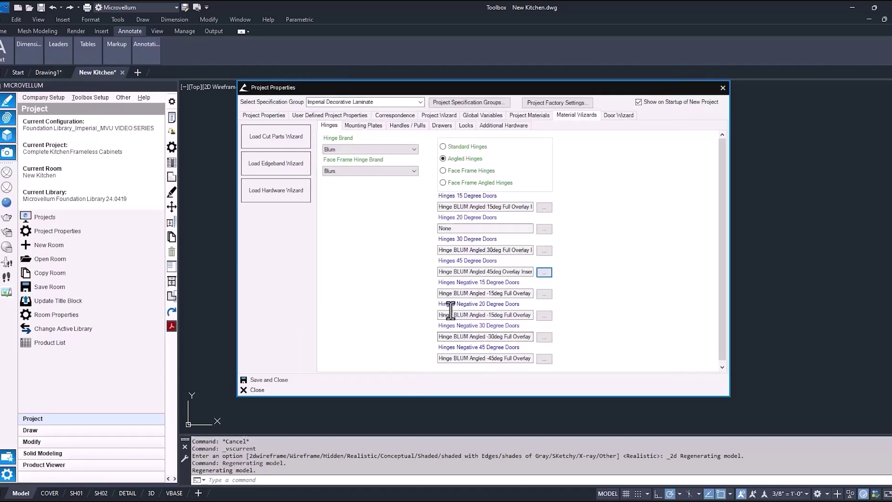
{"action": "left_click", "coordinate": [372, 126]}
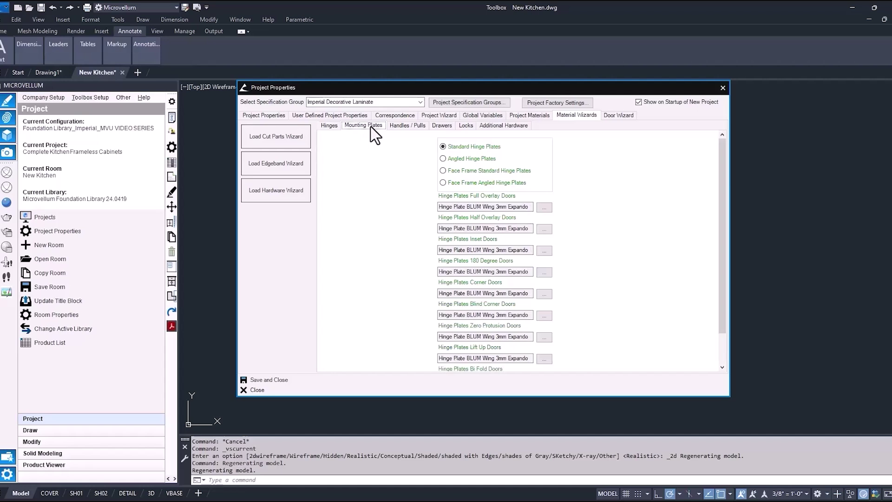
Keep the 563H 100lb drawer slide, set Door Stay to Blum Aventos HK, and save
{"action": "left_click", "coordinate": [443, 125]}
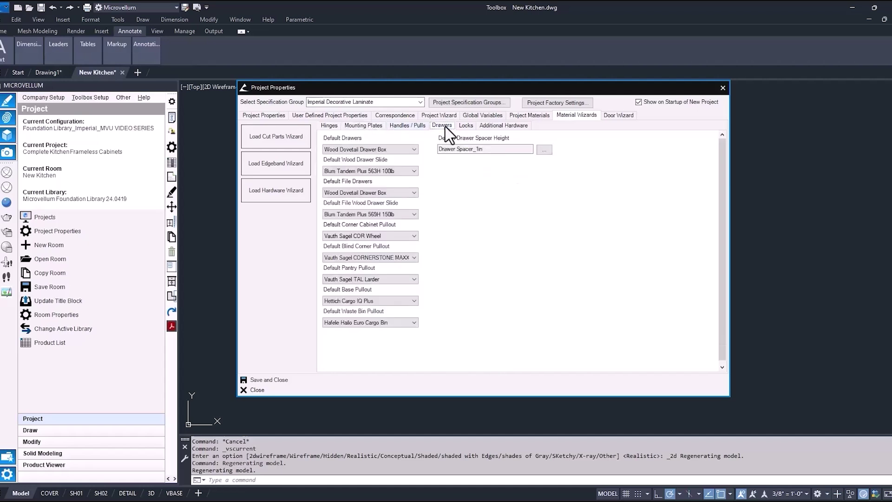
{"action": "left_click", "coordinate": [414, 171]}
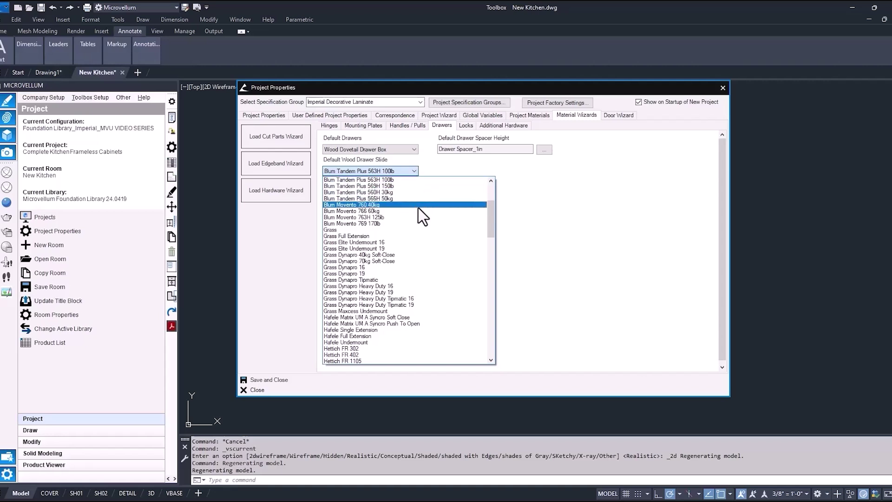
{"action": "left_click", "coordinate": [439, 174]}
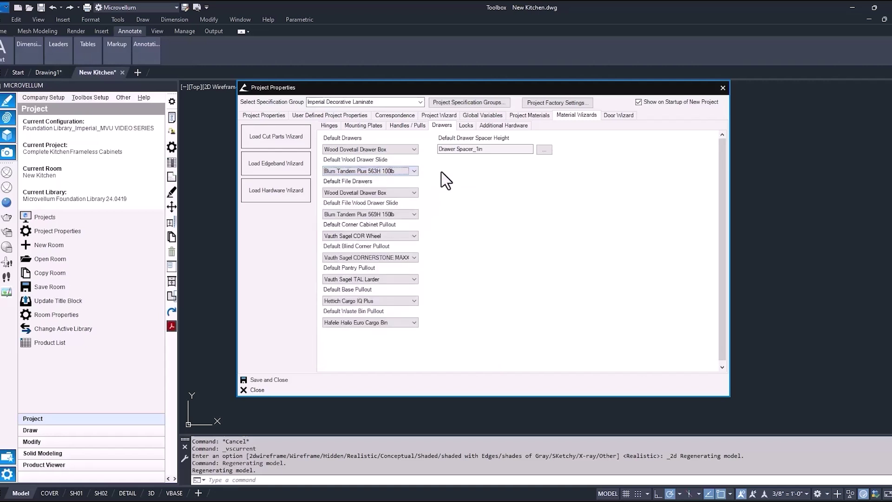
{"action": "left_click", "coordinate": [492, 125]}
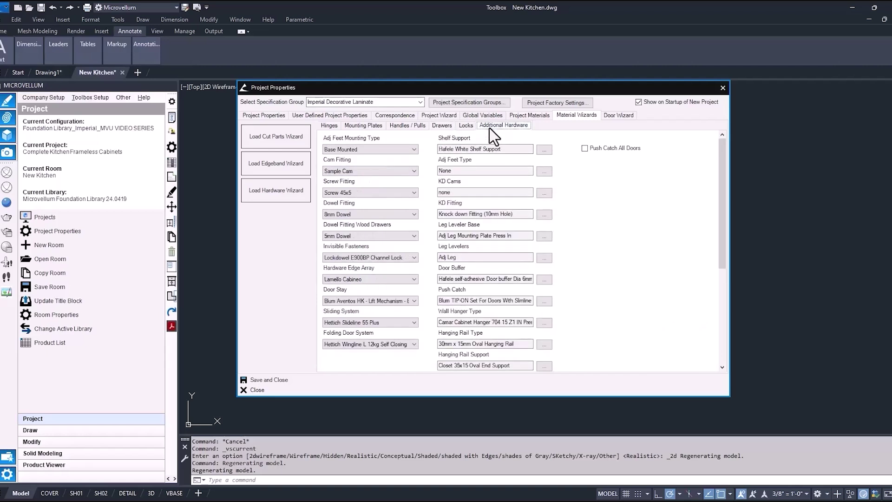
{"action": "left_click", "coordinate": [414, 301]}
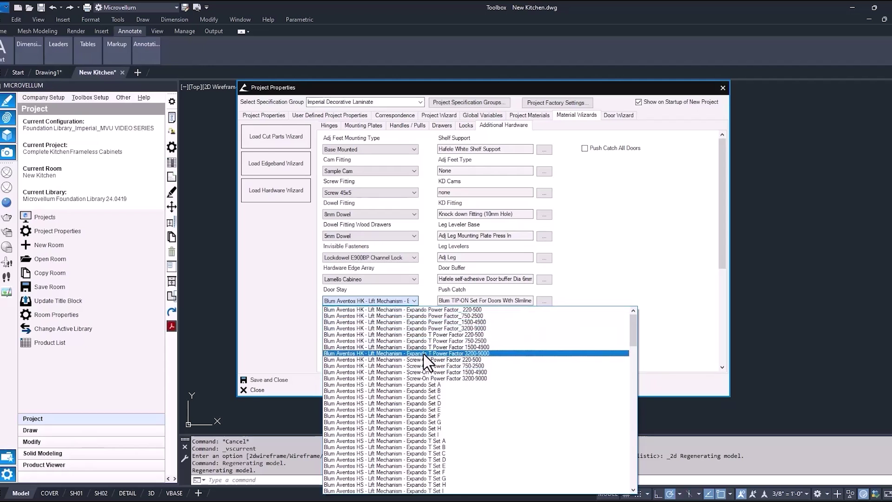
{"action": "left_click", "coordinate": [403, 300]}
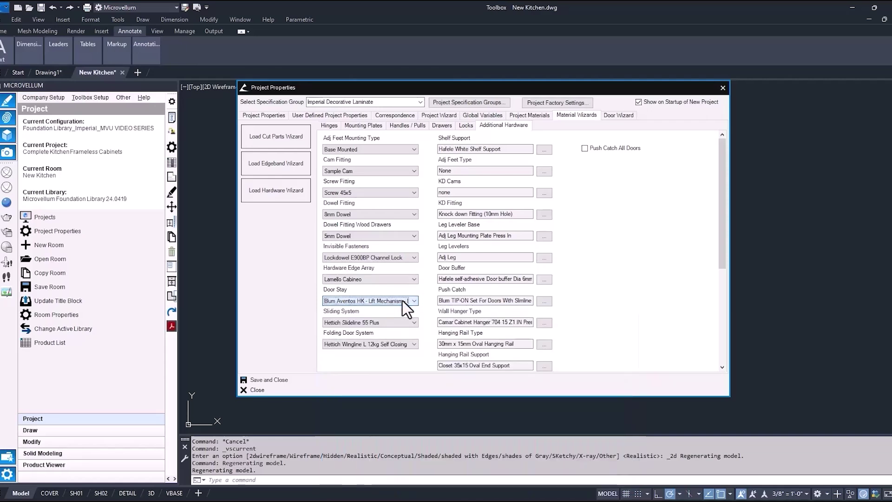
{"action": "left_click", "coordinate": [284, 381]}
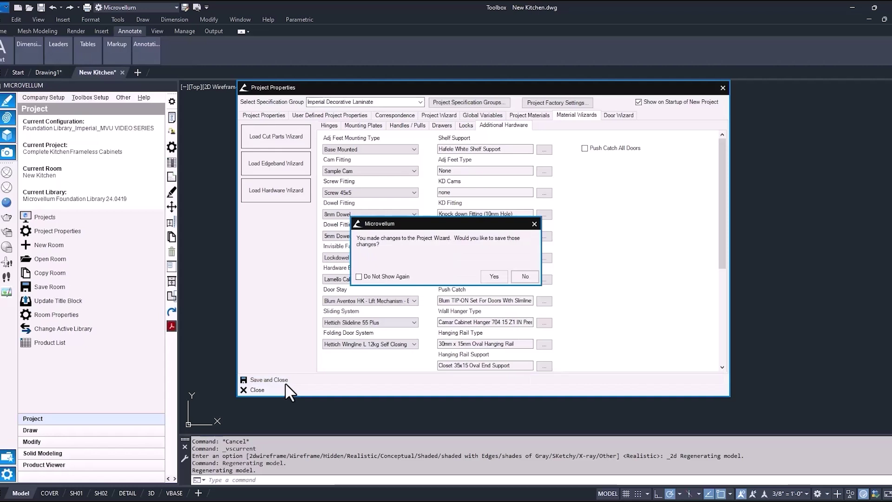
{"action": "left_click", "coordinate": [490, 276]}
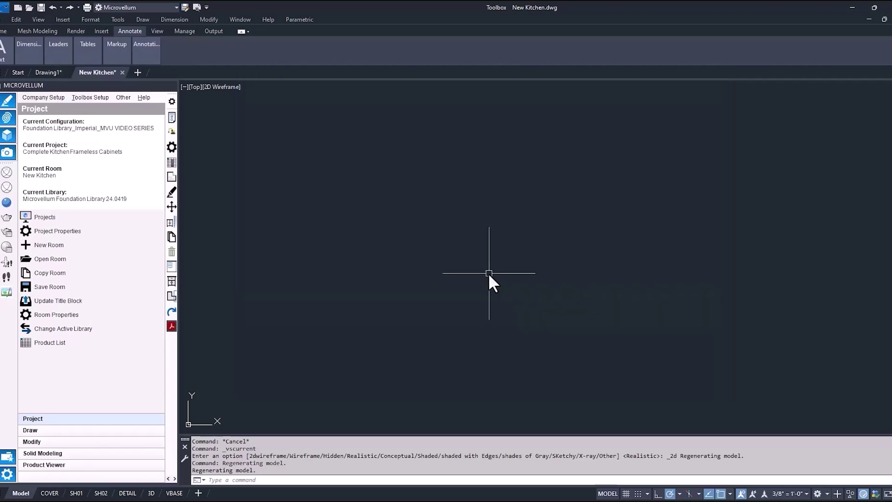
{"action": "left_click", "coordinate": [91, 97]}
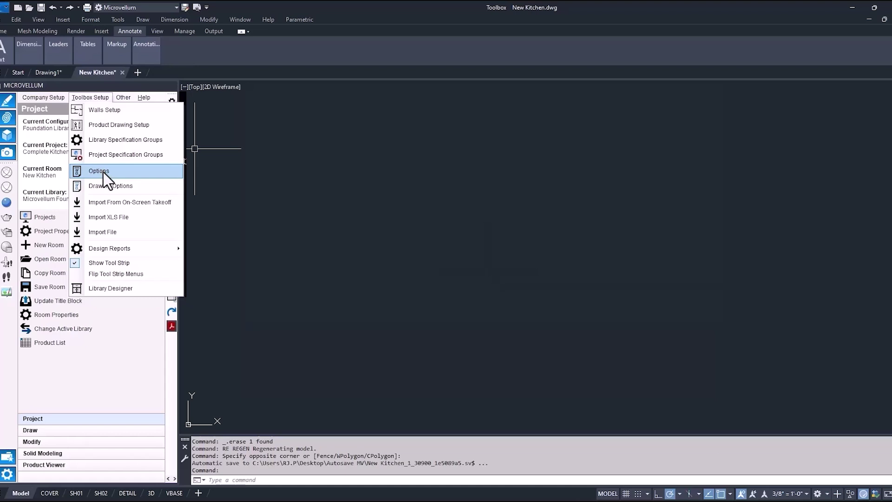
{"action": "left_click", "coordinate": [103, 171]}
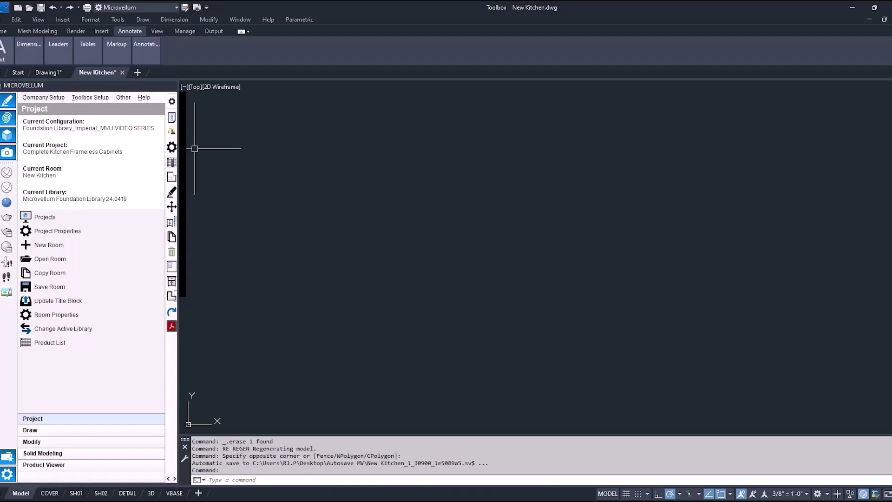
{"action": "left_click", "coordinate": [299, 121]}
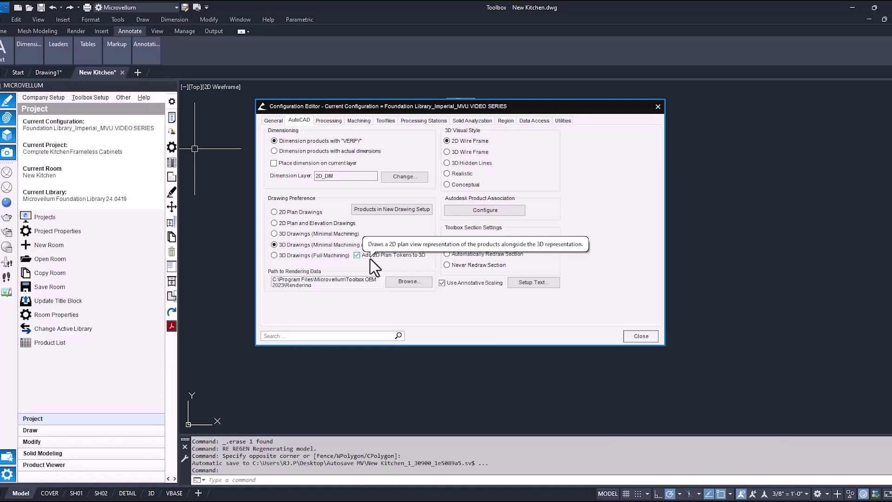
{"action": "left_click", "coordinate": [641, 336]}
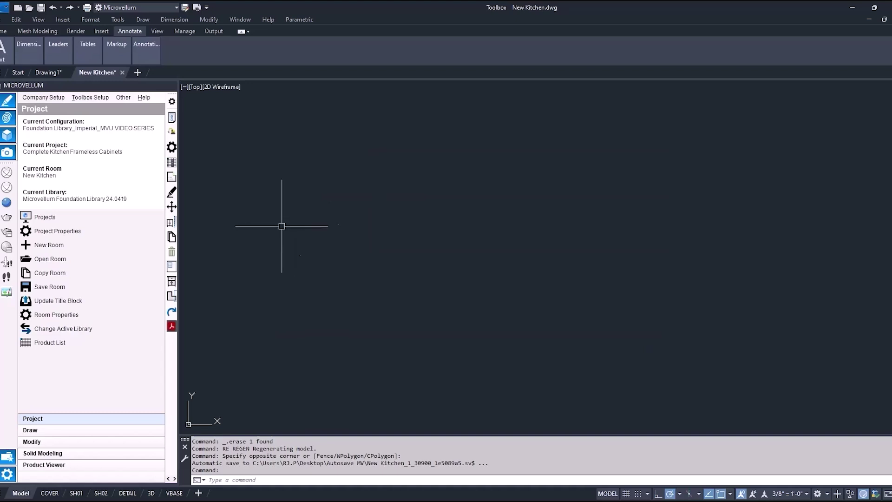
Draw walls of 142, 156 and 142 from a picked start point using Pick Points
{"action": "left_click", "coordinate": [67, 430]}
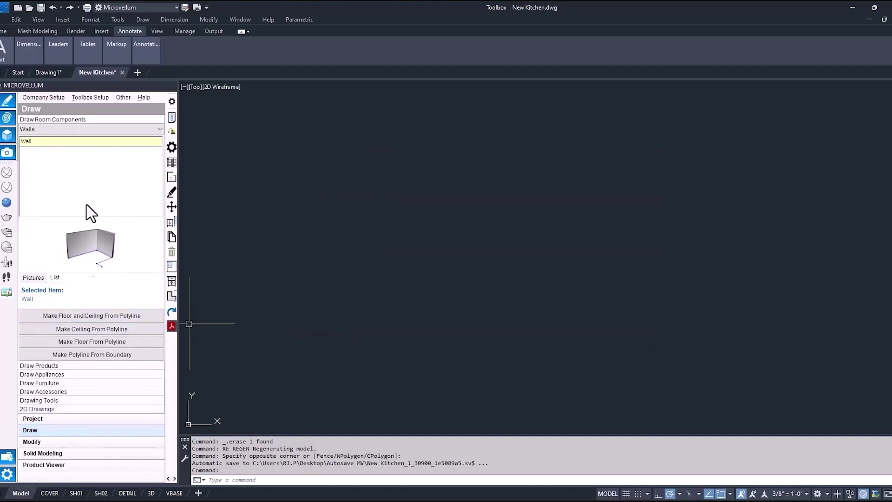
{"action": "right_click", "coordinate": [78, 143]}
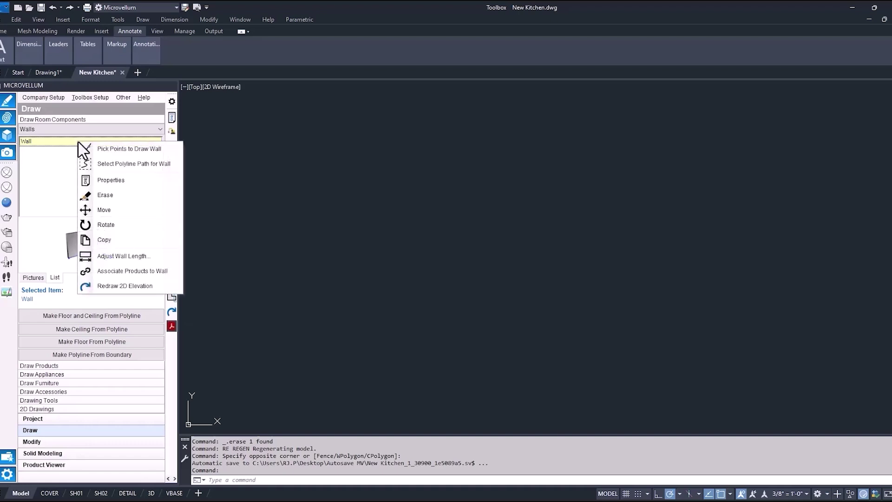
{"action": "left_click", "coordinate": [116, 152]}
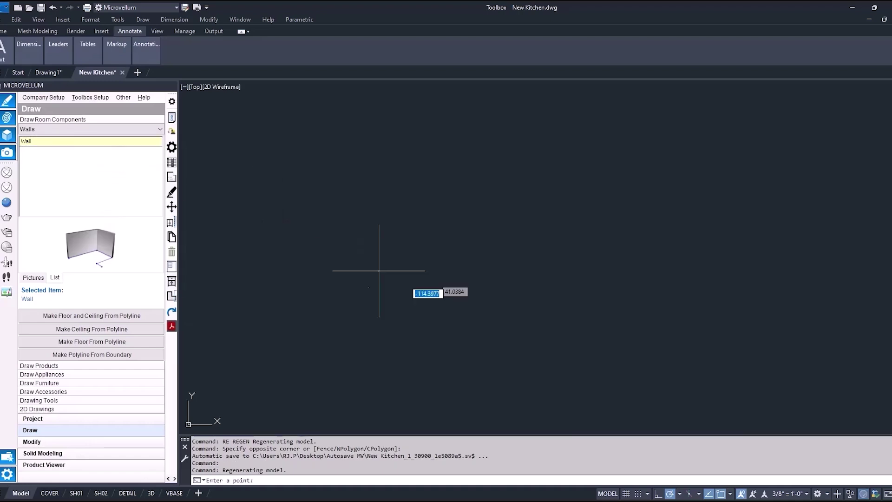
{"action": "left_click", "coordinate": [453, 324]}
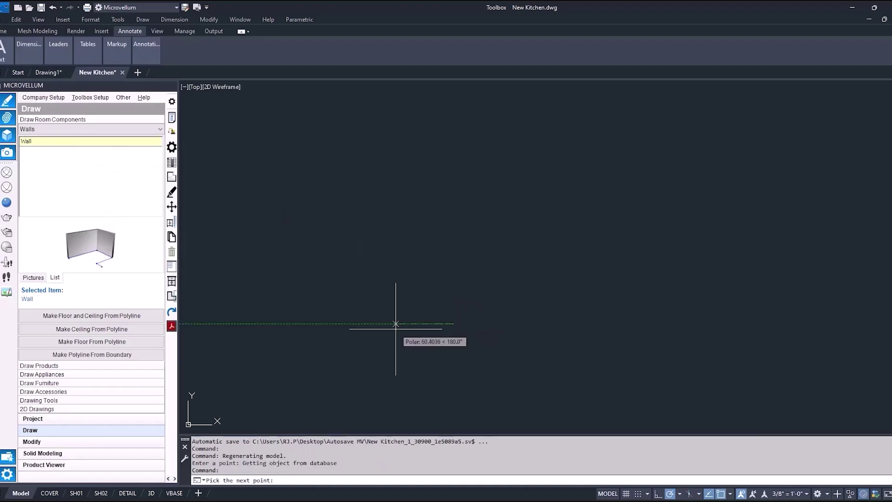
{"action": "type", "text": "142"}
{"action": "key", "text": "Return"}
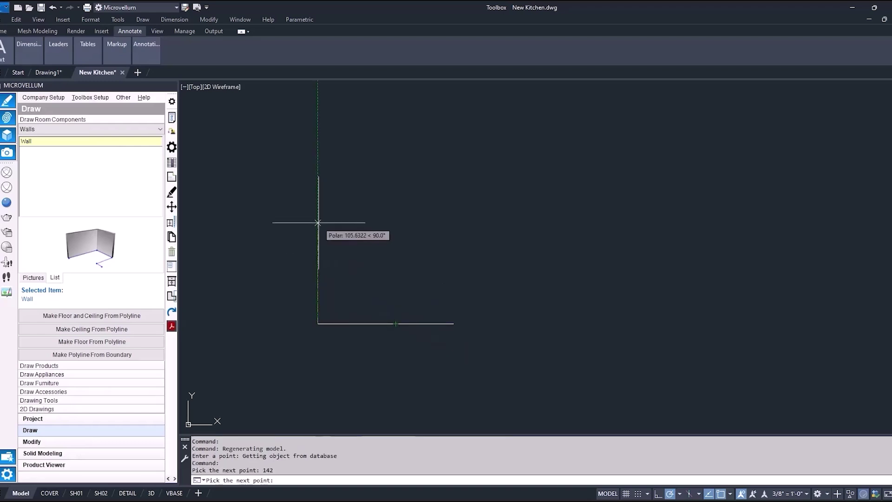
{"action": "type", "text": "156"}
{"action": "key", "text": "Return"}
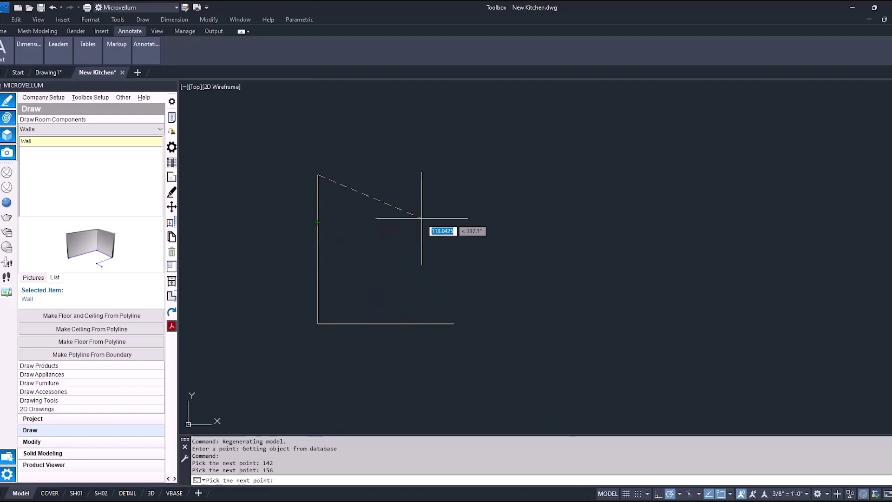
{"action": "type", "text": "142"}
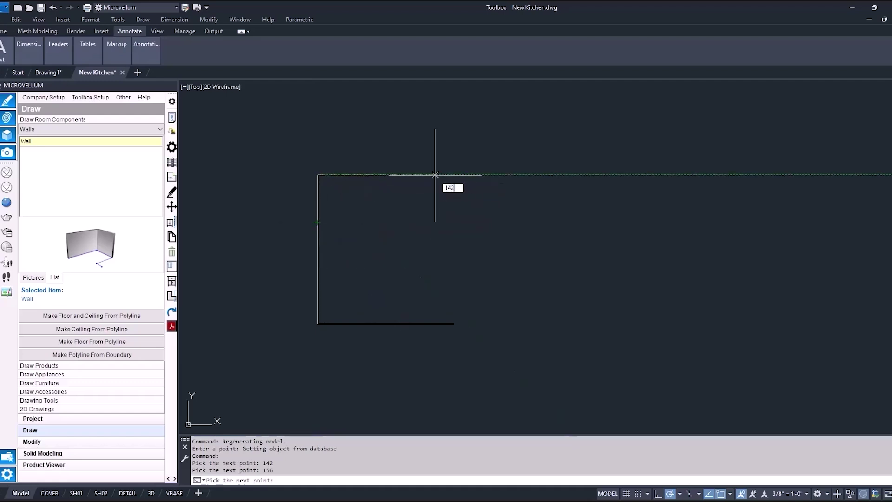
{"action": "key", "text": "Return"}
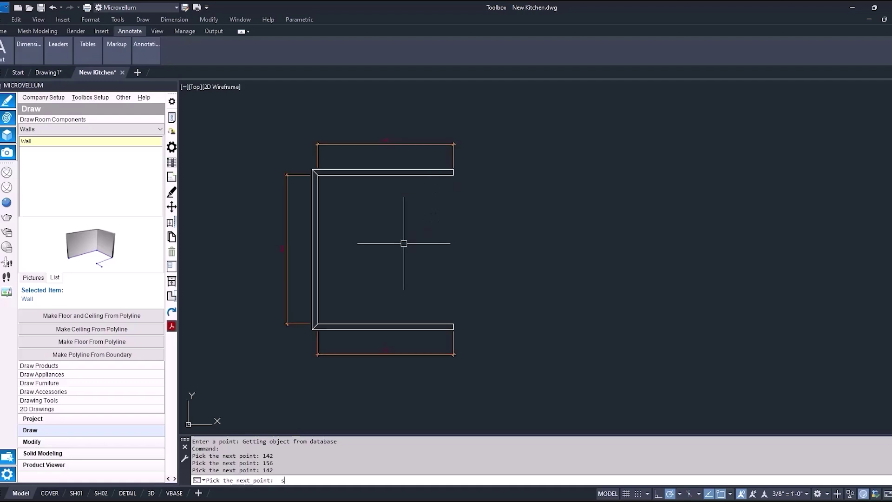
{"action": "type", "text": "s"}
{"action": "key", "text": "Return"}
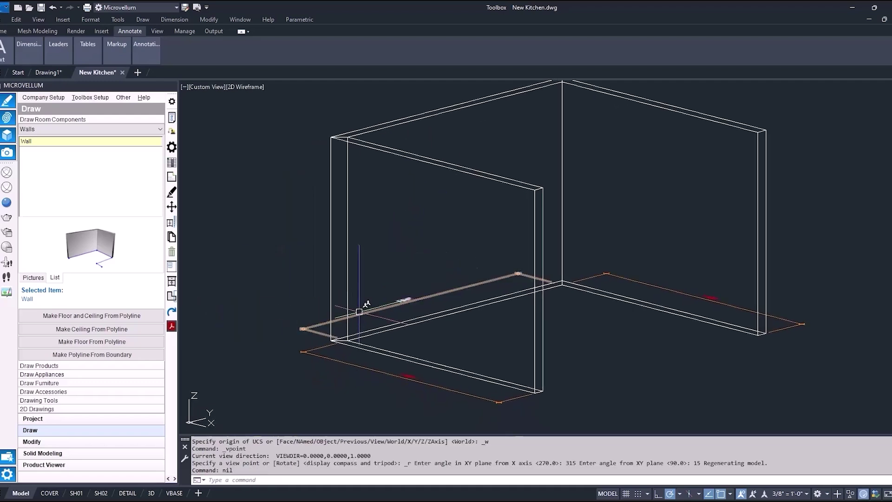
Draw a rectangle with REC between the wall corners and make it the room's floor
{"action": "type", "text": "rec"}
{"action": "key", "text": "Return"}
{"action": "scroll", "coordinate": [371, 334], "scroll_direction": "up", "scroll_amount": 5}
{"action": "left_click", "coordinate": [335, 338]}
{"action": "scroll", "coordinate": [521, 336], "scroll_direction": "down", "scroll_amount": 5}
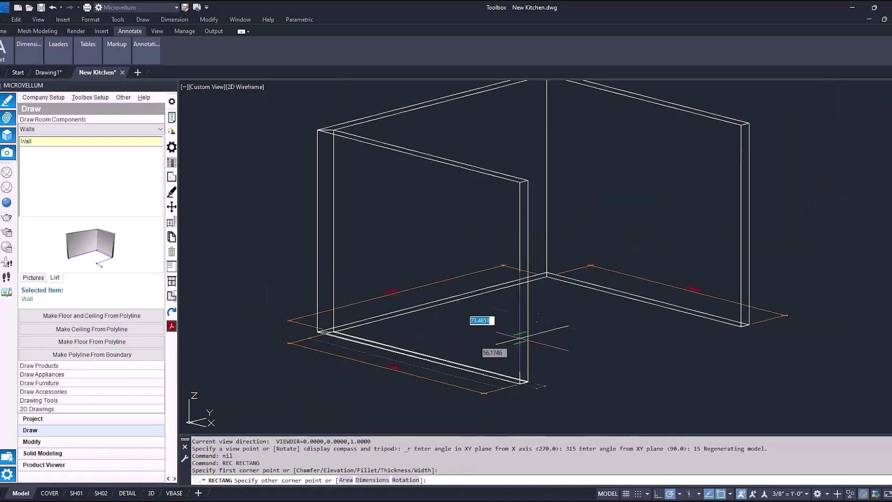
{"action": "scroll", "coordinate": [521, 337], "scroll_direction": "up", "scroll_amount": 4}
{"action": "left_click", "coordinate": [752, 314]}
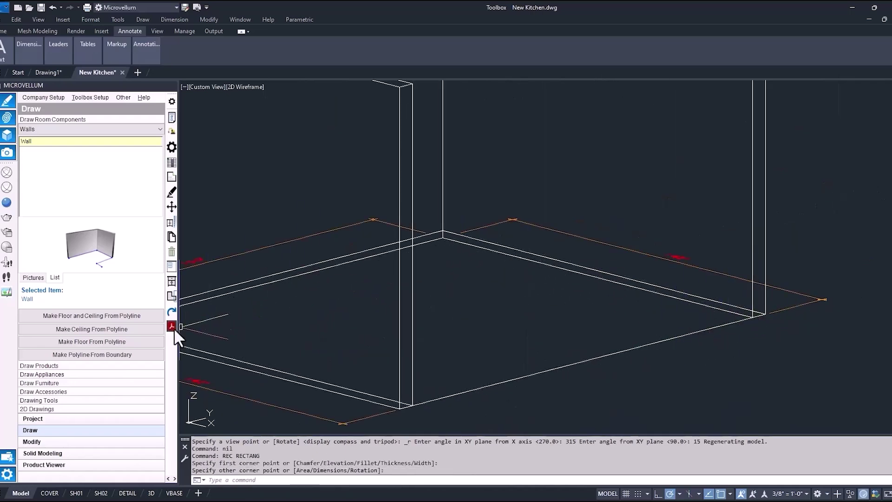
{"action": "left_click", "coordinate": [141, 343]}
{"action": "left_click", "coordinate": [602, 357]}
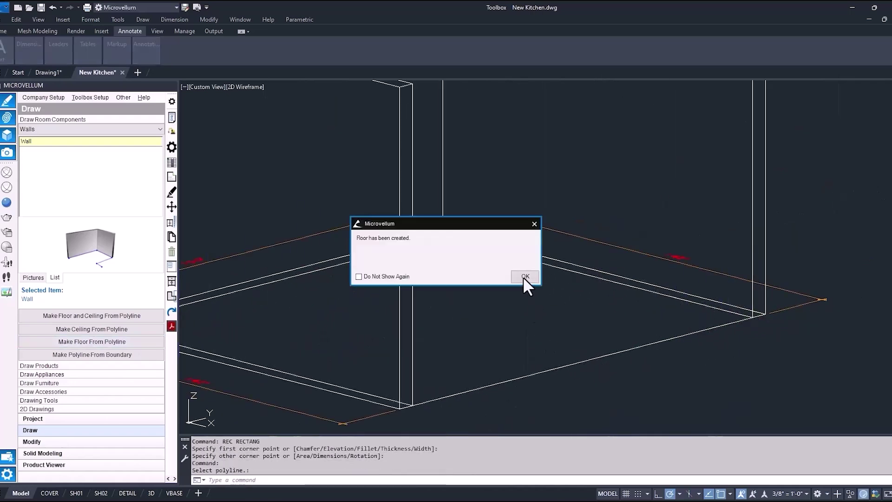
{"action": "left_click", "coordinate": [524, 276]}
{"action": "scroll", "coordinate": [532, 298], "scroll_direction": "down", "scroll_amount": 3}
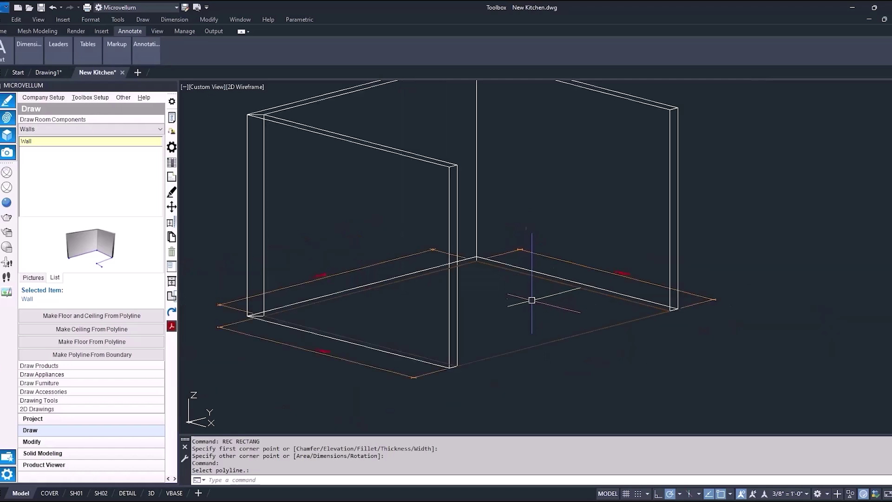
Preview the room in Realistic style from a new angle, then return to 2D Wireframe
{"action": "left_click", "coordinate": [243, 87]}
{"action": "left_click", "coordinate": [269, 144]}
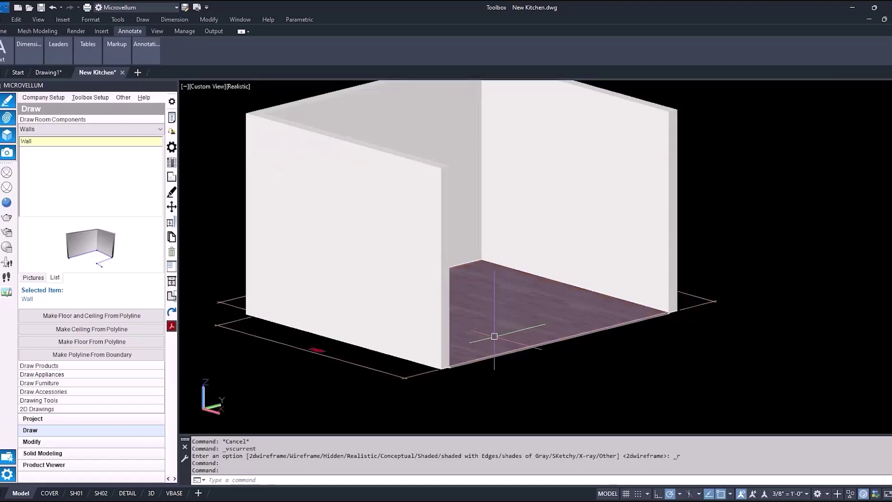
{"action": "middle_click_drag", "start_coordinate": [490, 334], "coordinate": [462, 279], "text": "shift"}
{"action": "key", "text": "Escape"}
{"action": "left_click", "coordinate": [230, 86]}
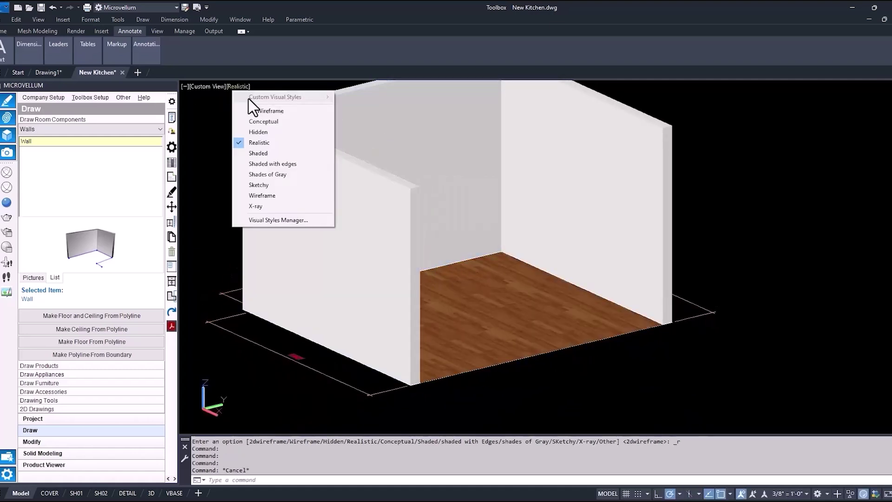
{"action": "left_click", "coordinate": [253, 110]}
{"action": "left_click", "coordinate": [172, 117]}
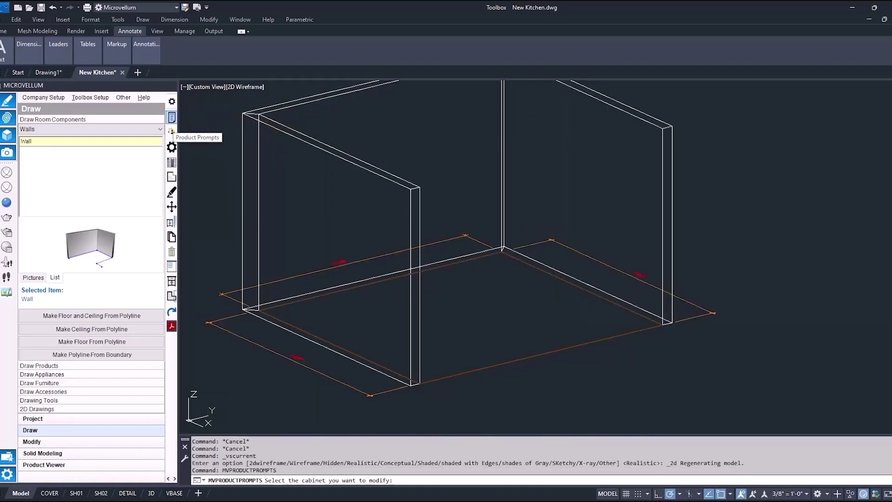
Add one centered 67x35 Bay Window to the chosen wall
{"action": "left_click", "coordinate": [306, 106]}
{"action": "left_click", "coordinate": [391, 75]}
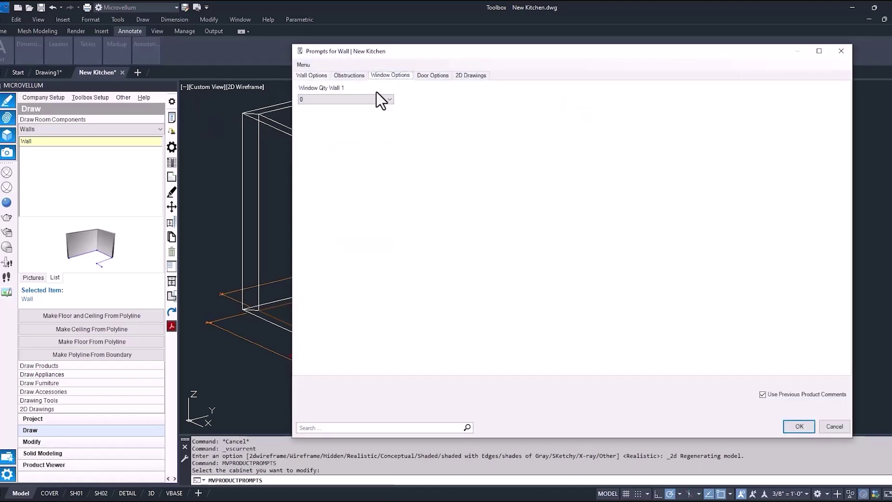
{"action": "left_click", "coordinate": [379, 99]}
{"action": "left_click", "coordinate": [325, 113]}
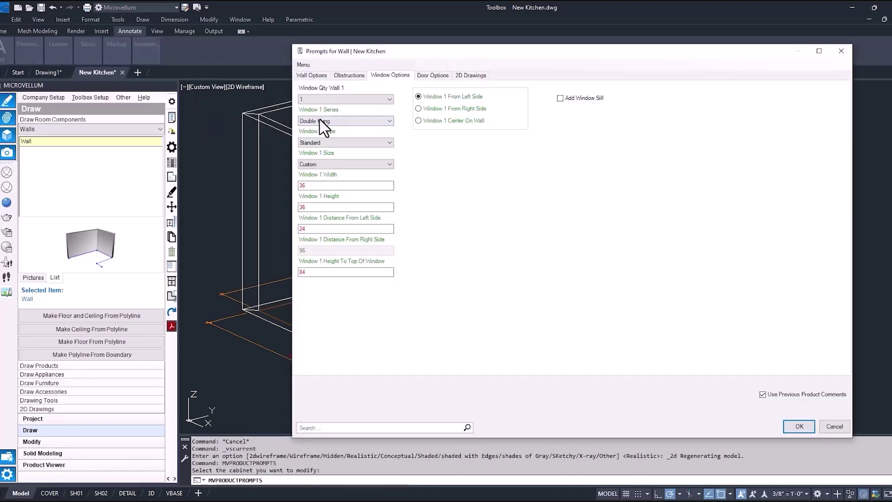
{"action": "left_click", "coordinate": [320, 122]}
{"action": "left_click", "coordinate": [322, 165]}
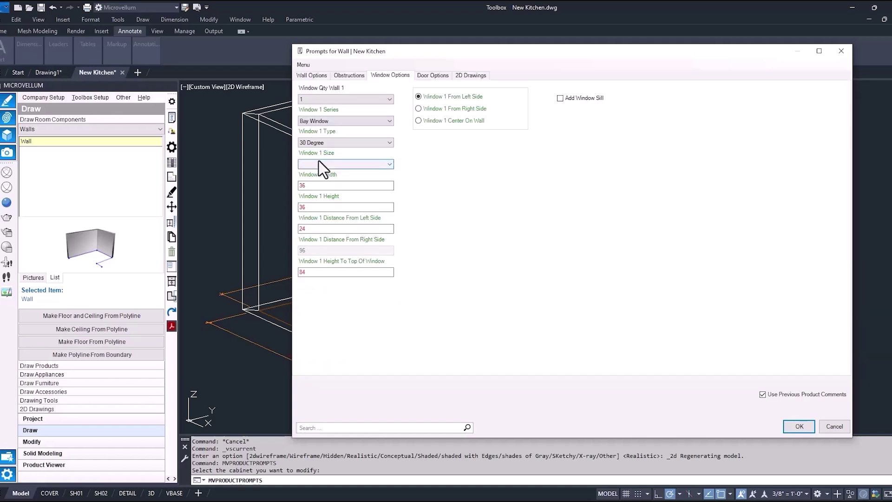
{"action": "left_click", "coordinate": [318, 160]}
{"action": "left_click", "coordinate": [316, 171]}
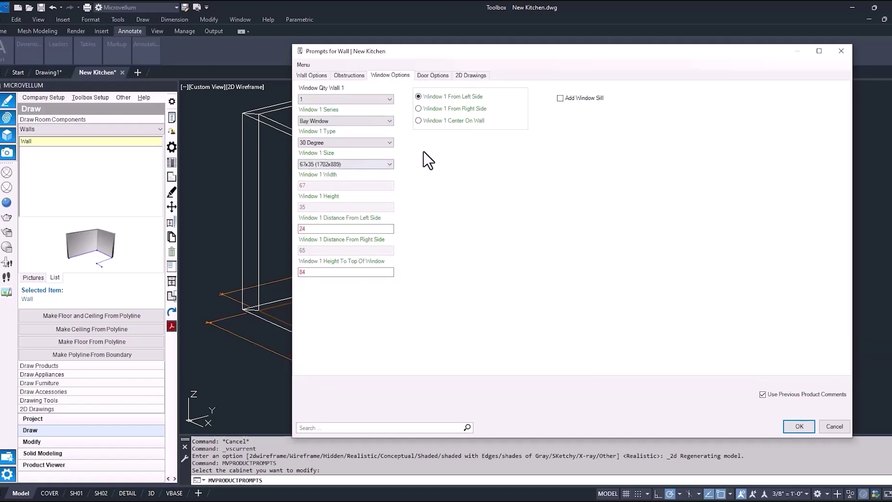
{"action": "left_click", "coordinate": [454, 121]}
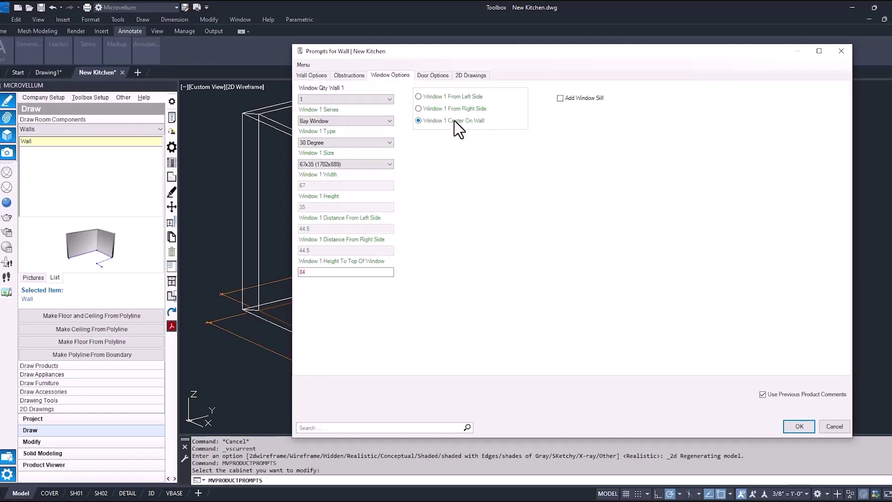
{"action": "left_click", "coordinate": [800, 426]}
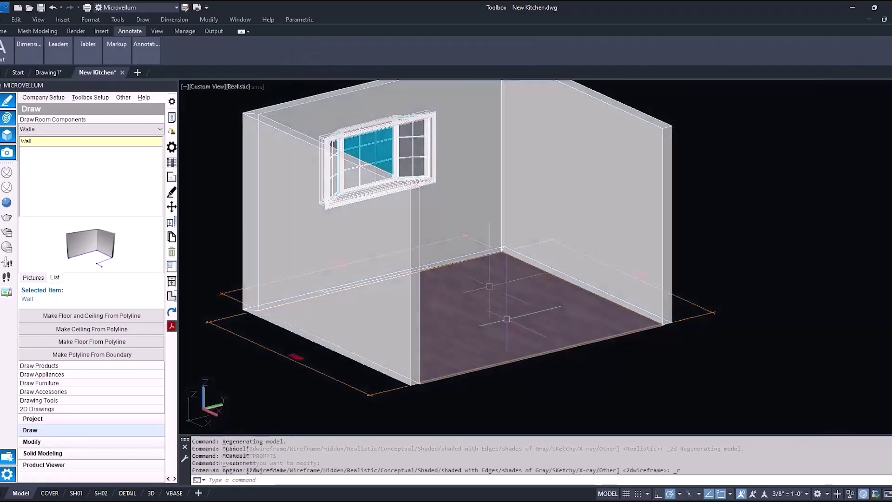
Orbit to view the new window and open the visual style list
{"action": "middle_click_drag", "start_coordinate": [492, 321], "coordinate": [404, 271], "text": "shift"}
{"action": "left_click", "coordinate": [238, 88]}
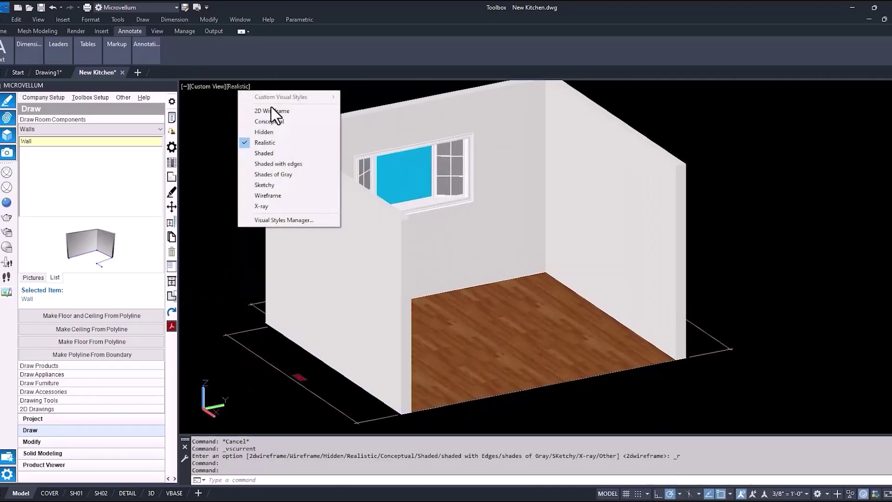
{"action": "left_click", "coordinate": [367, 110]}
Browse Draw Products to Frameless Cabinetry > Sink Cabinets
{"action": "middle_click_drag", "start_coordinate": [307, 200], "coordinate": [328, 203]}
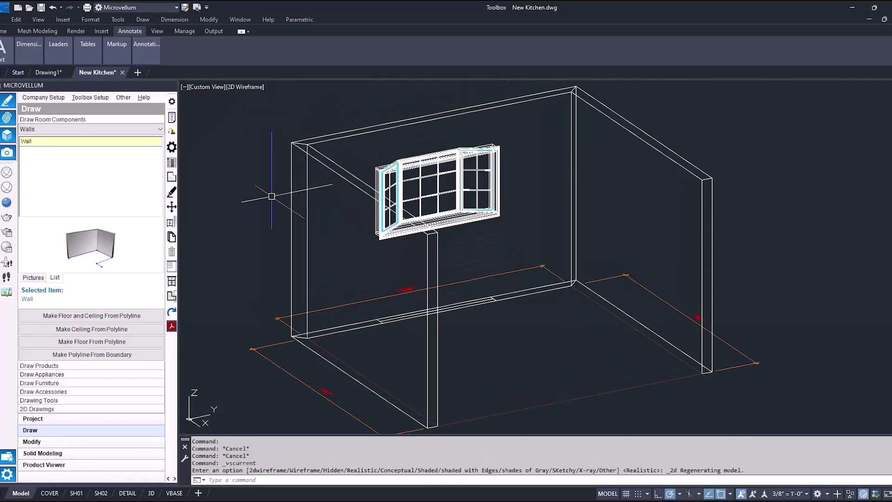
{"action": "left_click", "coordinate": [98, 365]}
{"action": "left_click", "coordinate": [159, 137]}
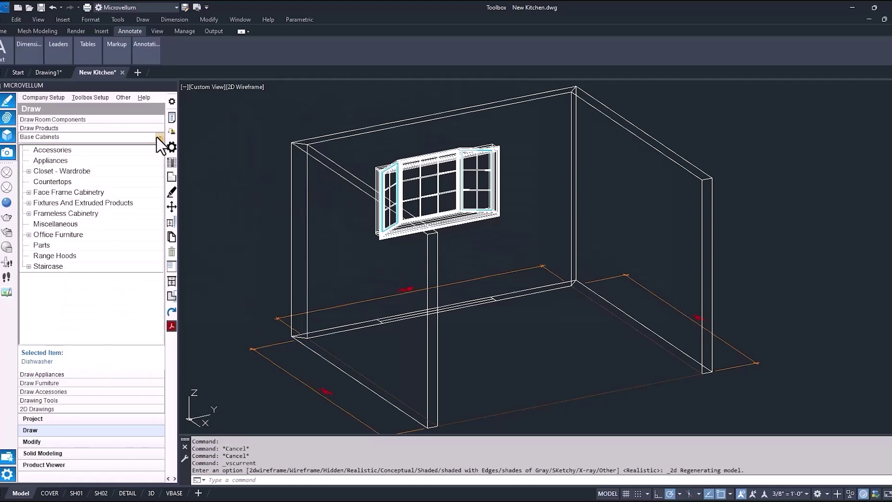
{"action": "left_click", "coordinate": [28, 213]}
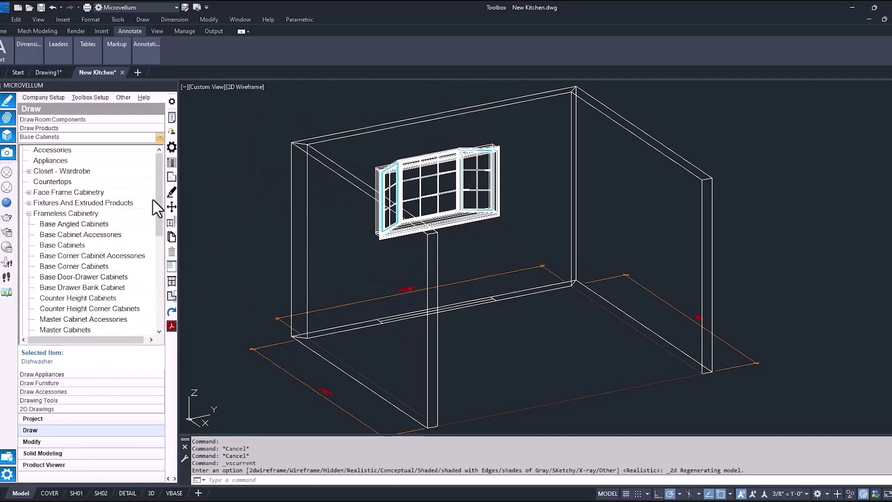
{"action": "scroll", "coordinate": [154, 205], "scroll_direction": "down", "scroll_amount": 5}
{"action": "left_click", "coordinate": [81, 219]}
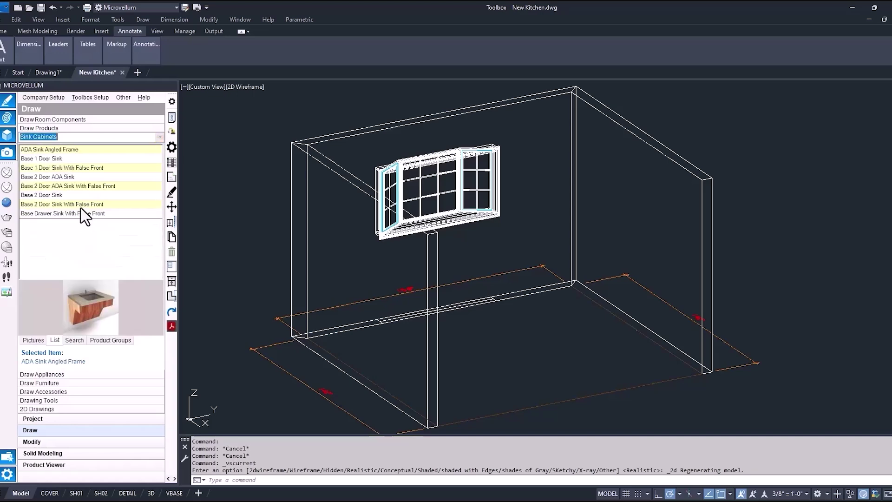
Place a 36-wide Base 2 Door Sink With False Front on the window wall
{"action": "right_click", "coordinate": [77, 205]}
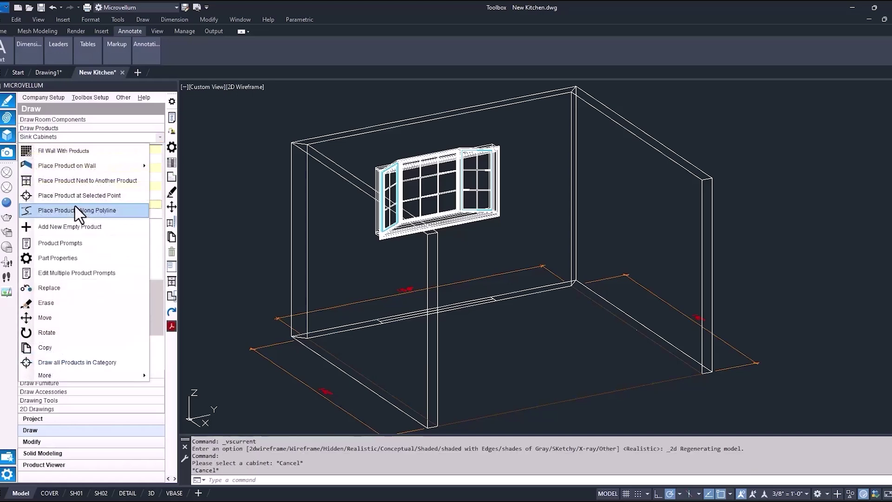
{"action": "mouse_move", "coordinate": [111, 168]}
{"action": "left_click", "coordinate": [183, 180]}
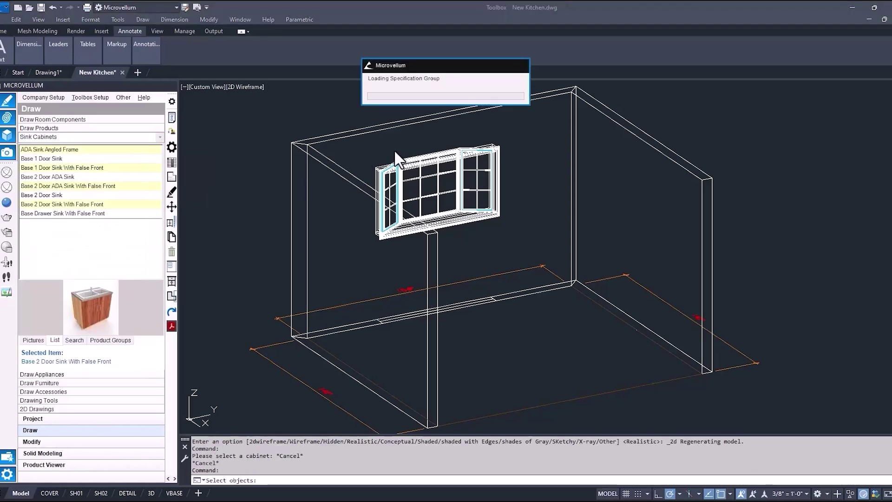
{"action": "left_click", "coordinate": [435, 125]}
{"action": "key", "text": "Return"}
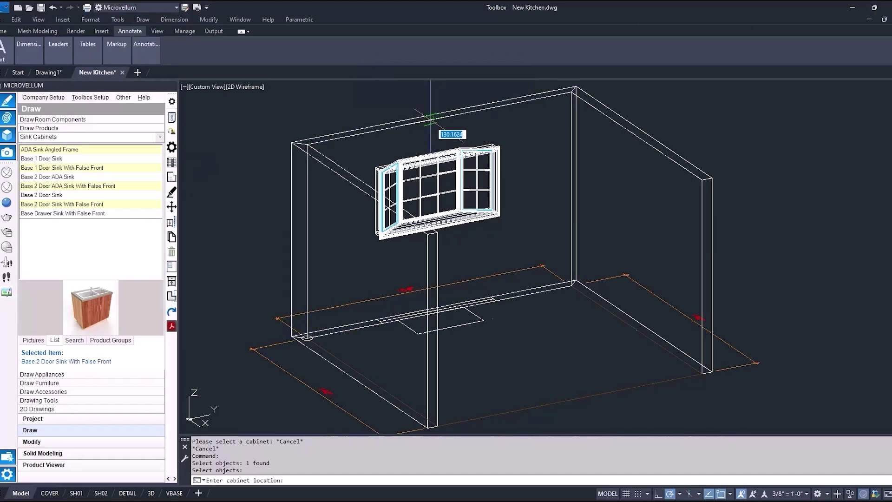
{"action": "scroll", "coordinate": [434, 113], "scroll_direction": "up", "scroll_amount": 4}
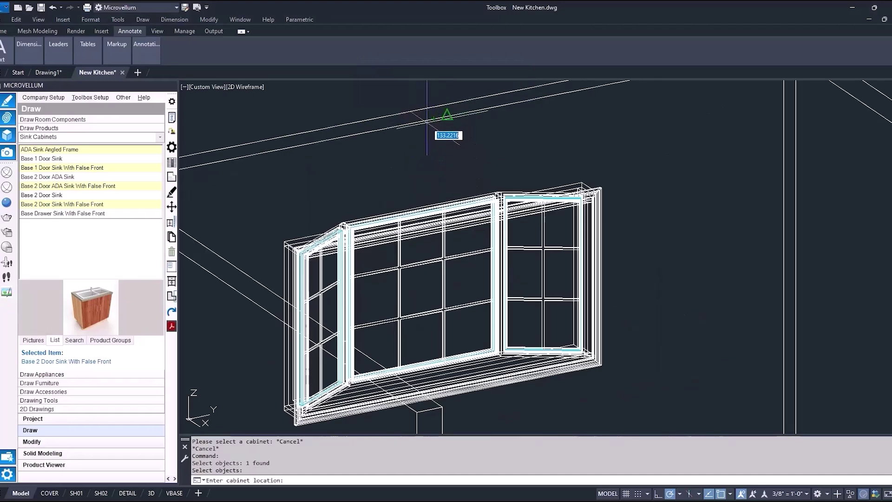
{"action": "left_click", "coordinate": [447, 115]}
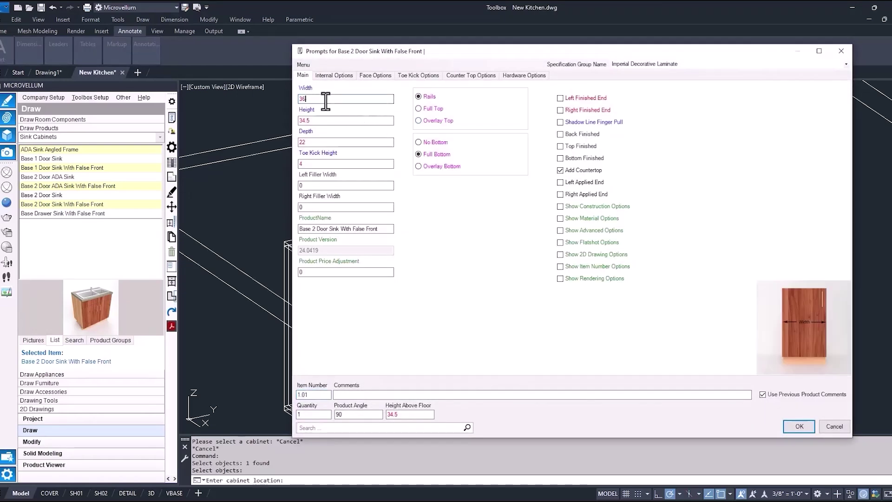
{"action": "left_click", "coordinate": [325, 99]}
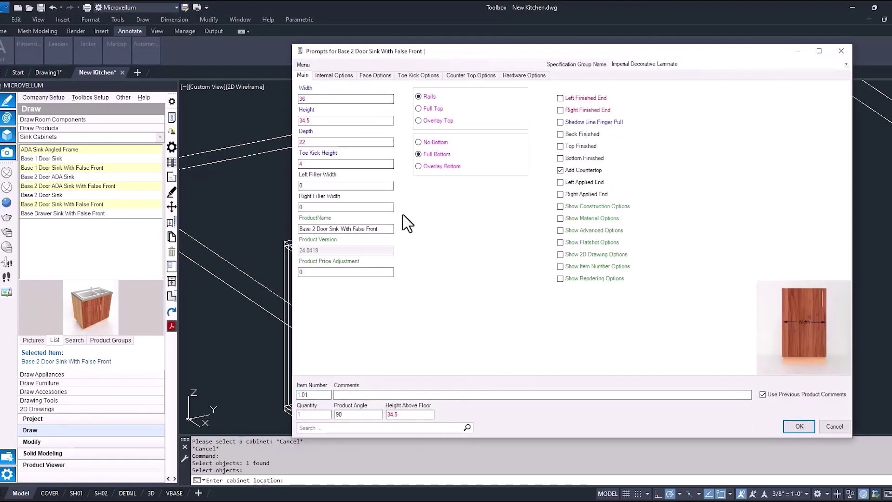
{"action": "left_click", "coordinate": [799, 426]}
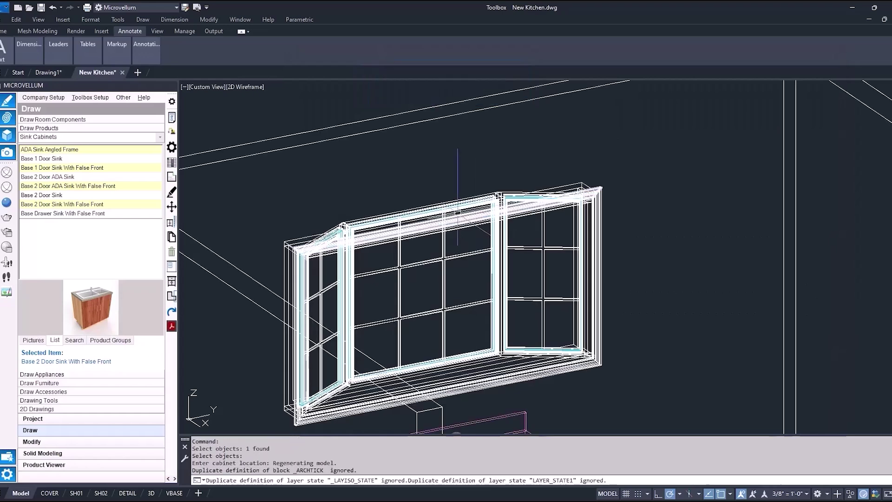
{"action": "middle_click_drag", "start_coordinate": [462, 302], "coordinate": [467, 264]}
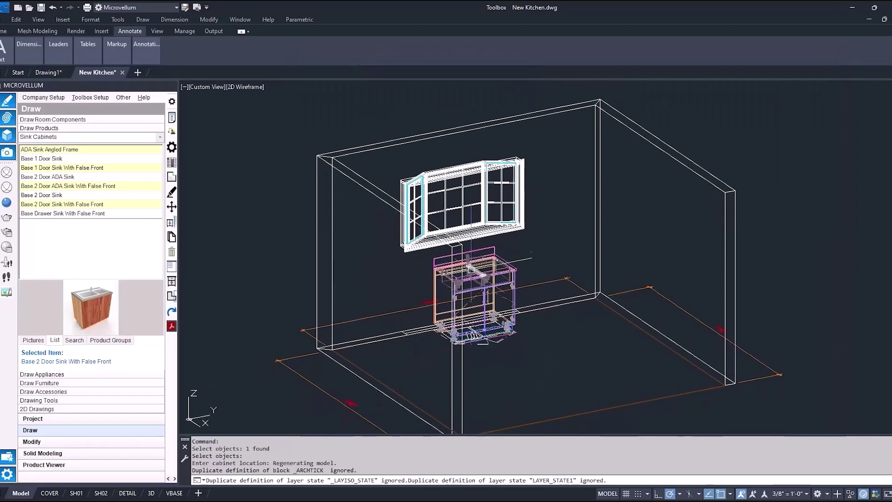
{"action": "scroll", "coordinate": [467, 269], "scroll_direction": "up", "scroll_amount": 4}
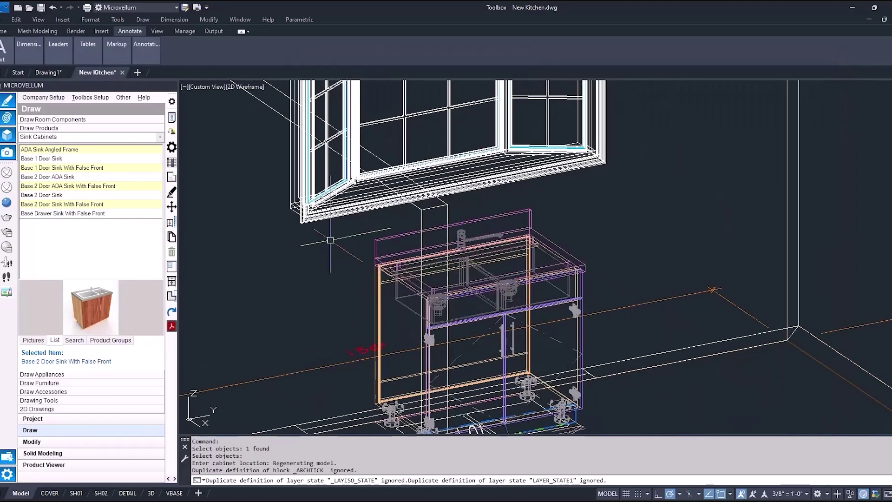
{"action": "left_click", "coordinate": [172, 132]}
Set the sink's Faucet Type to Modern Sink Faucet 2 and save it
{"action": "left_click", "coordinate": [471, 241]}
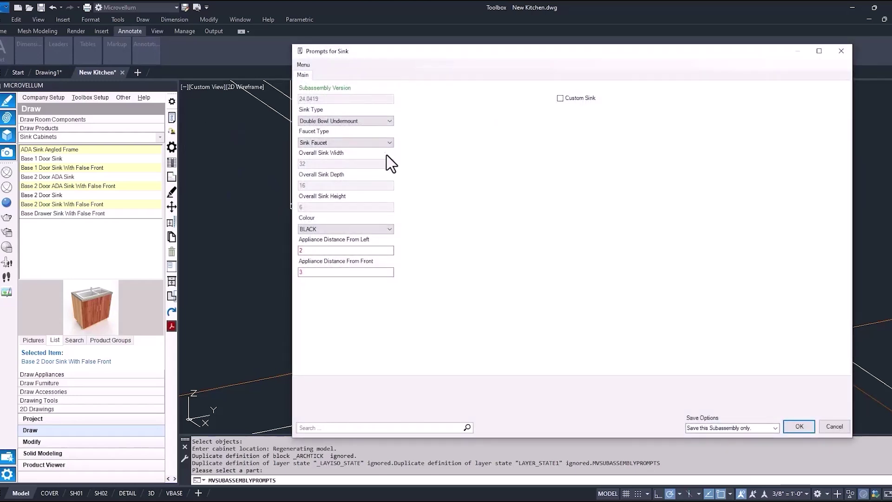
{"action": "left_click", "coordinate": [375, 143]}
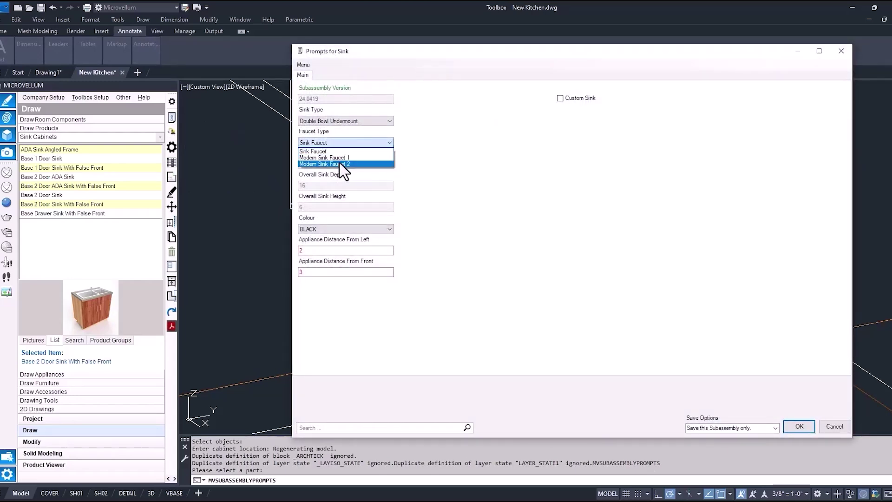
{"action": "left_click", "coordinate": [343, 164]}
{"action": "left_click", "coordinate": [797, 426]}
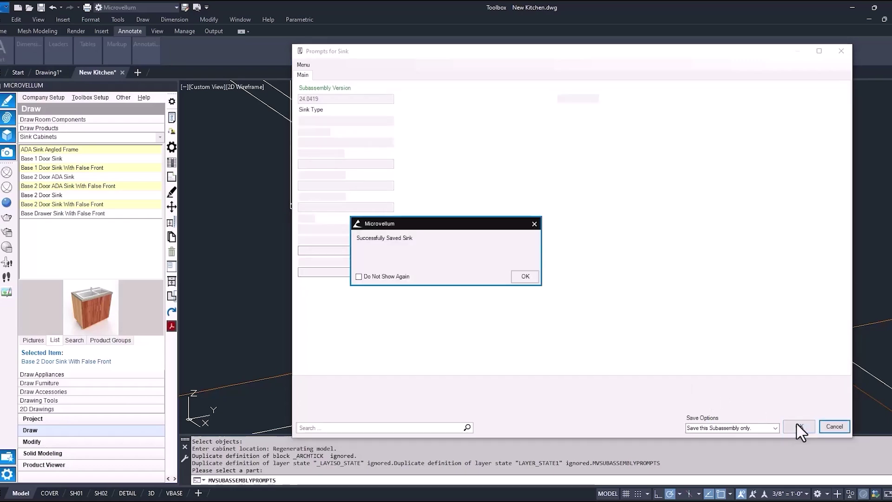
{"action": "left_click", "coordinate": [523, 275]}
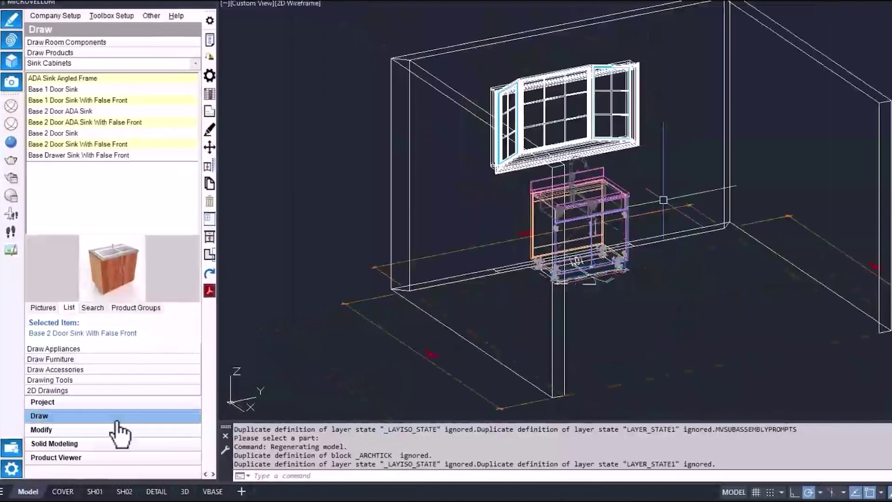
Look over the subassembly modification tools, then return to the product catalogue
{"action": "left_click", "coordinate": [92, 442]}
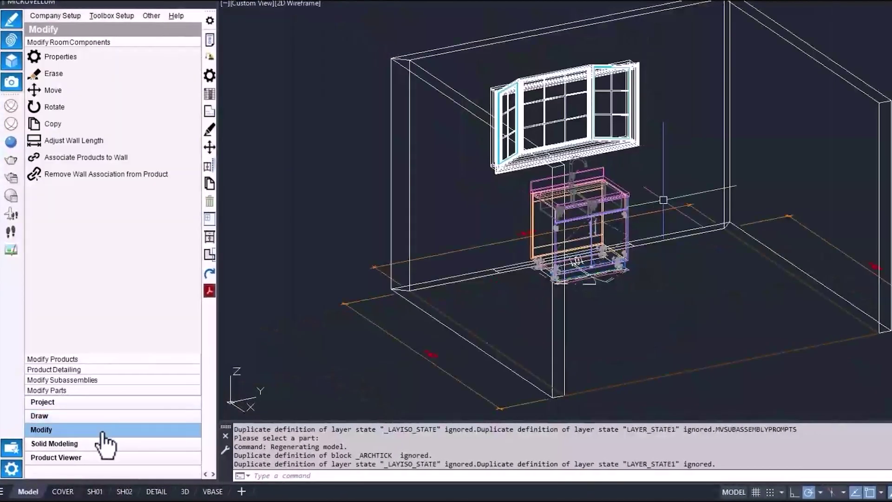
{"action": "left_click", "coordinate": [98, 380]}
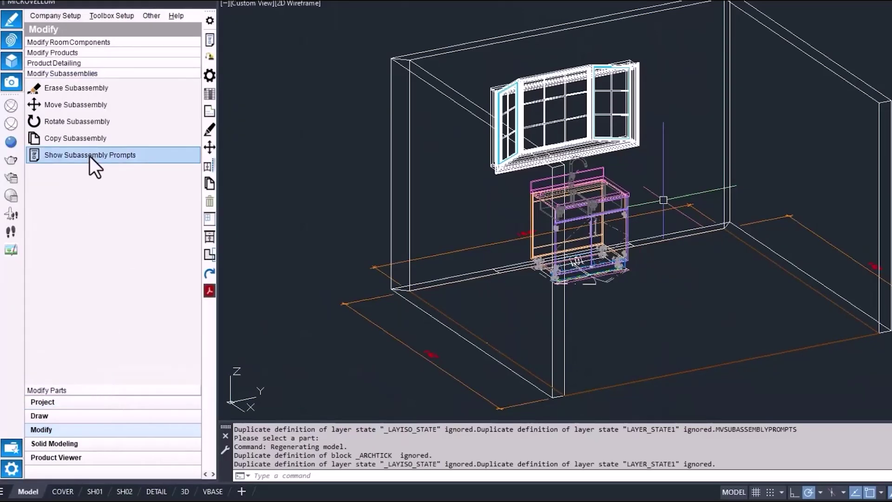
{"action": "left_click", "coordinate": [42, 416]}
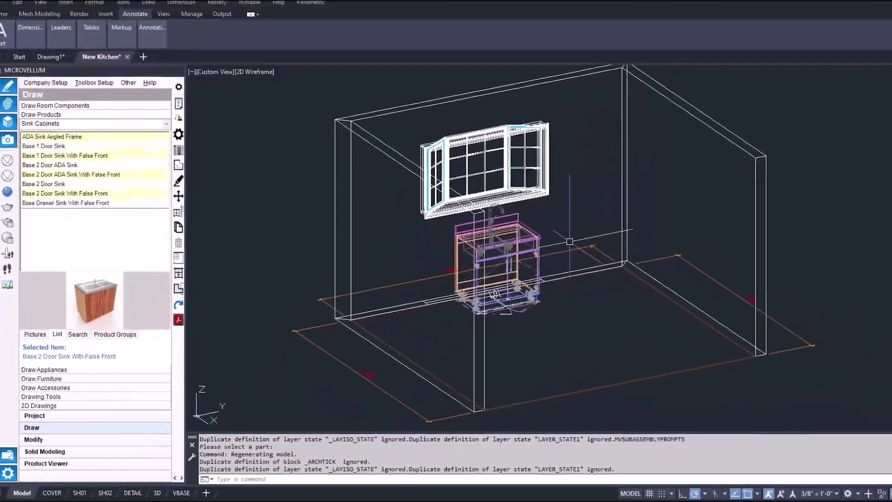
Place a curved 900 rangehood from the Appliances category on the right wall
{"action": "left_click", "coordinate": [159, 137]}
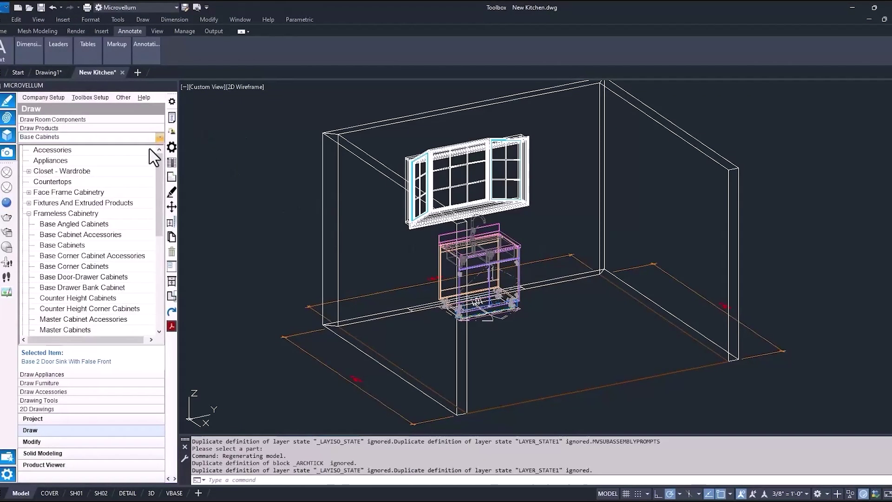
{"action": "left_click", "coordinate": [96, 158]}
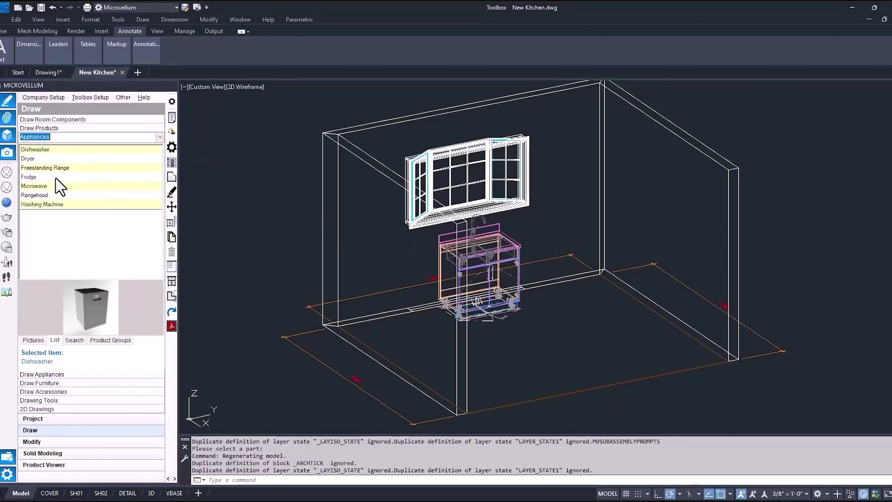
{"action": "left_click", "coordinate": [47, 194]}
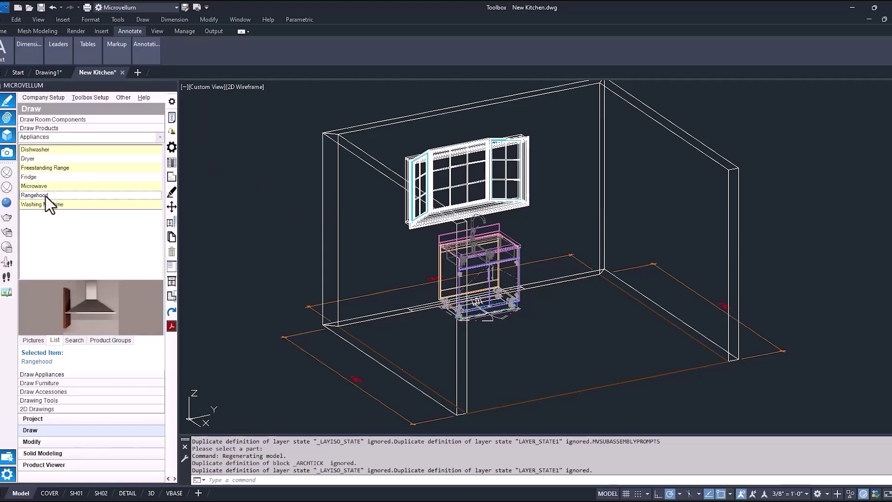
{"action": "right_click", "coordinate": [47, 195]}
{"action": "mouse_move", "coordinate": [135, 177]}
{"action": "left_click", "coordinate": [186, 182]}
{"action": "left_click", "coordinate": [663, 124]}
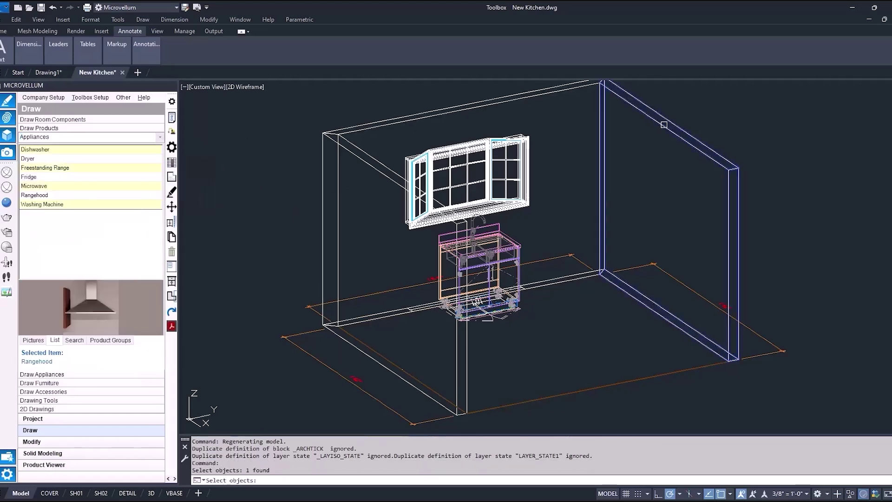
{"action": "key", "text": "Return"}
{"action": "left_click", "coordinate": [667, 125]}
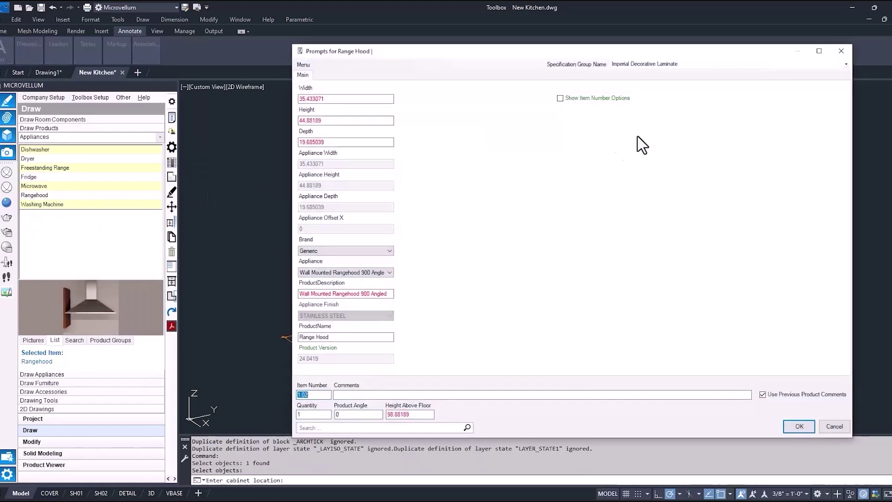
{"action": "left_click", "coordinate": [374, 273]}
{"action": "left_click", "coordinate": [369, 310]}
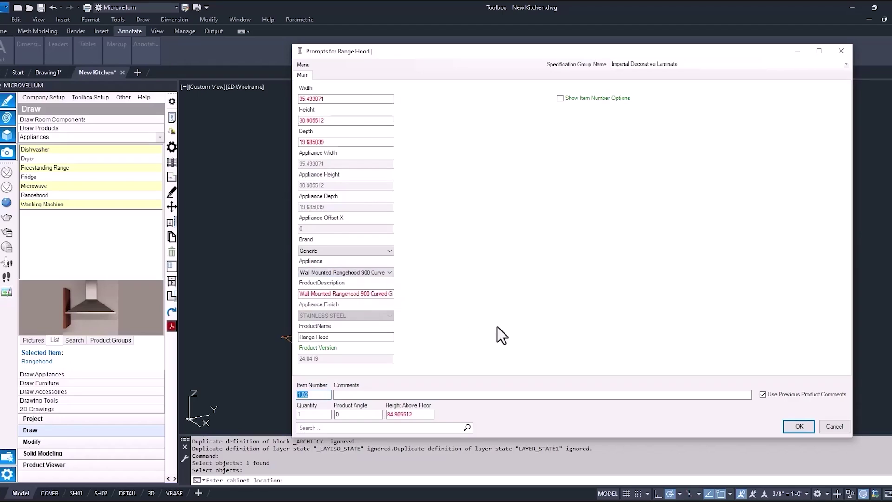
{"action": "left_click", "coordinate": [794, 425]}
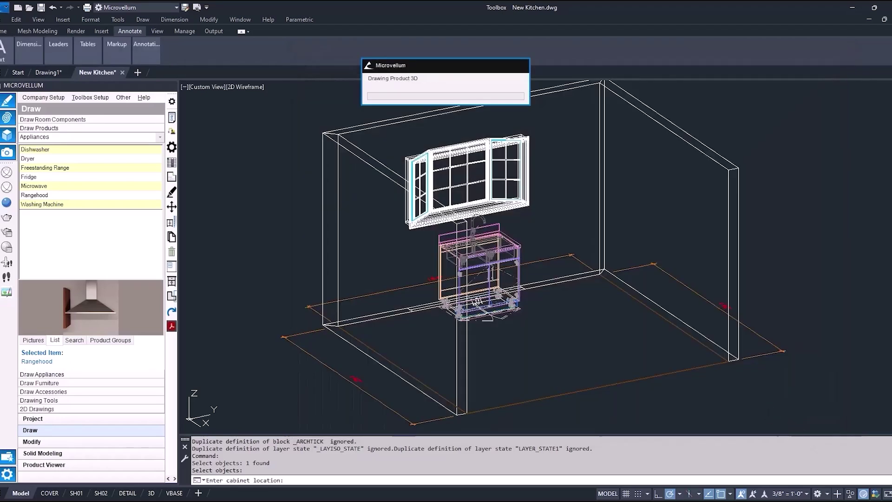
Place a Fisher & Paykel 36in 5-burner black gas range against the right wall
{"action": "right_click", "coordinate": [51, 167]}
{"action": "mouse_move", "coordinate": [51, 164]}
{"action": "left_click", "coordinate": [183, 182]}
{"action": "left_click", "coordinate": [668, 129]}
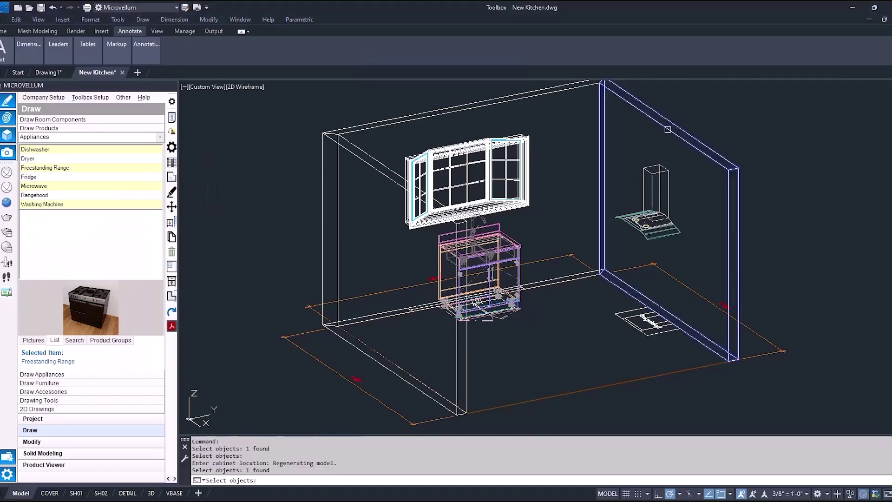
{"action": "key", "text": "Return"}
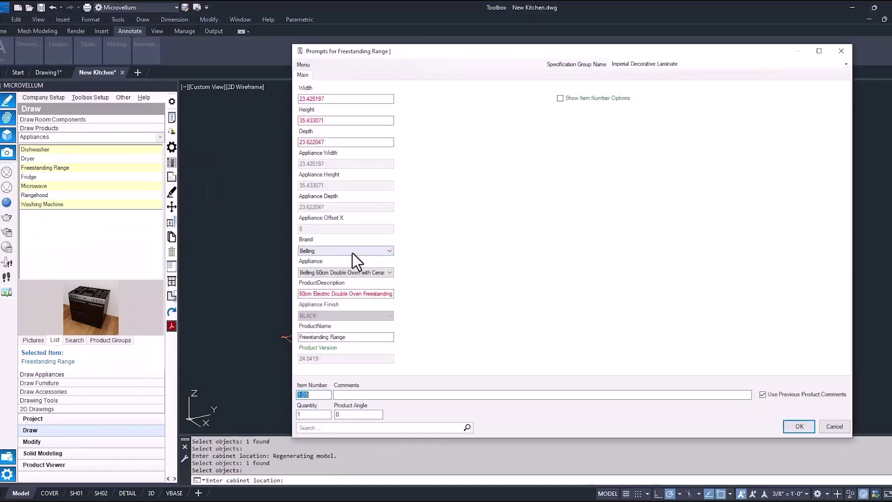
{"action": "left_click", "coordinate": [352, 253]}
{"action": "left_click", "coordinate": [320, 272]}
{"action": "left_click", "coordinate": [320, 272]}
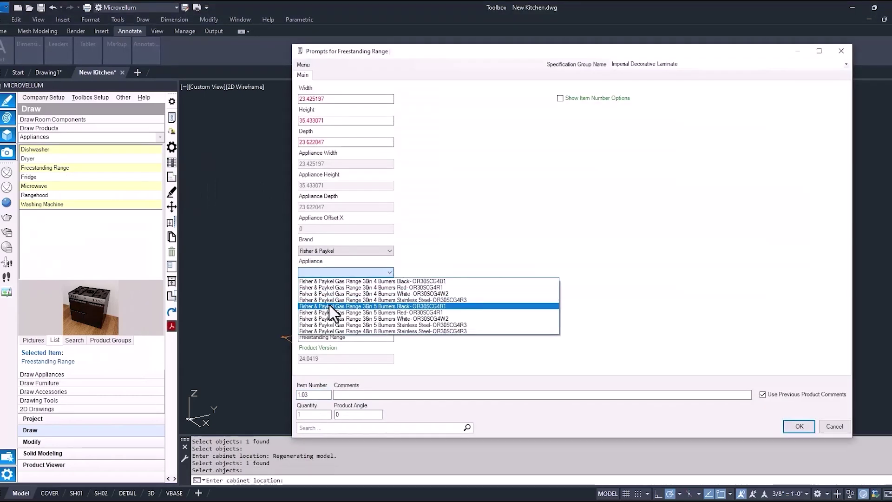
{"action": "left_click", "coordinate": [330, 304]}
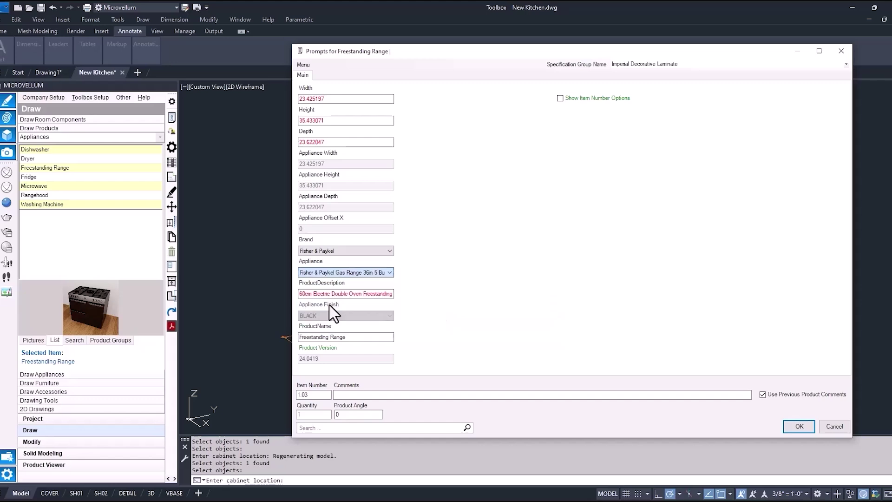
{"action": "left_click", "coordinate": [800, 426]}
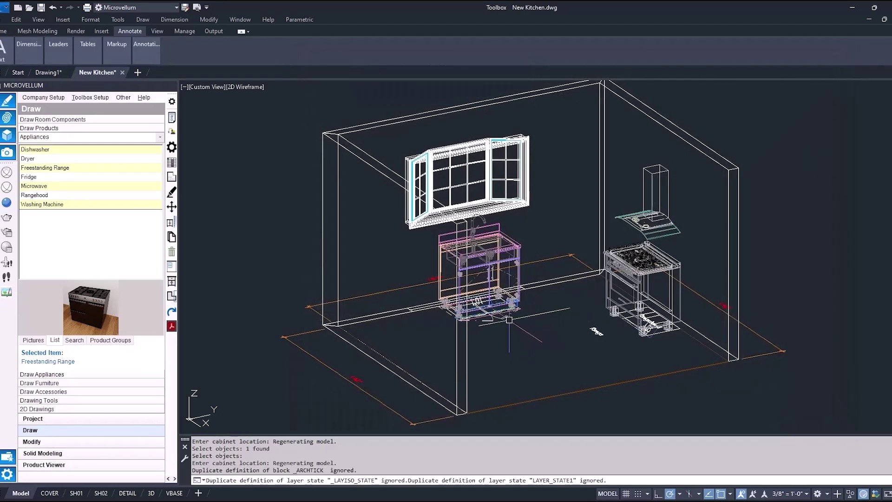
From Frameless Cabinetry > Base Corner Cabinets, start a Base Corner Cabinet on the window and right walls
{"action": "middle_click_drag", "start_coordinate": [528, 274], "coordinate": [414, 302], "text": "shift"}
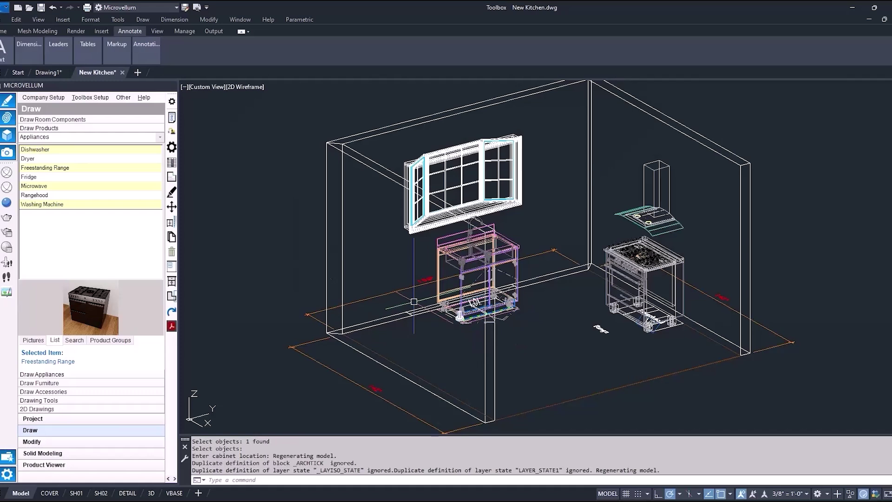
{"action": "left_click", "coordinate": [160, 137]}
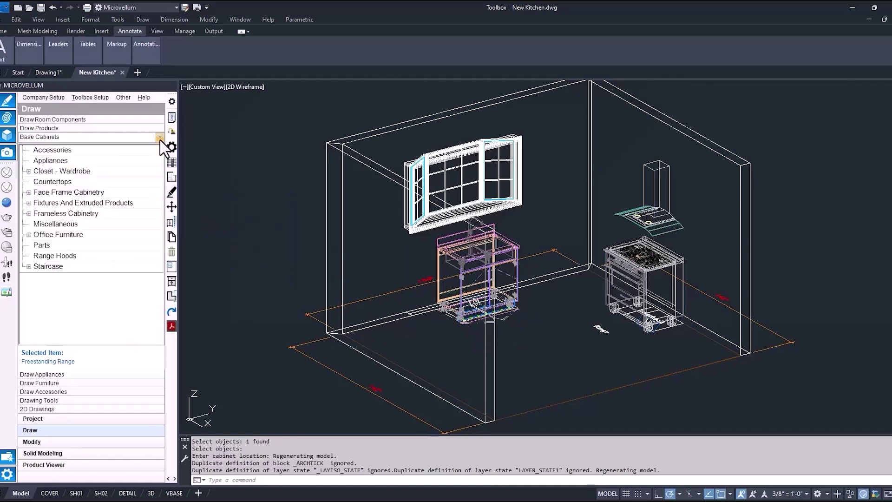
{"action": "left_click", "coordinate": [29, 213]}
{"action": "left_click", "coordinate": [50, 266]}
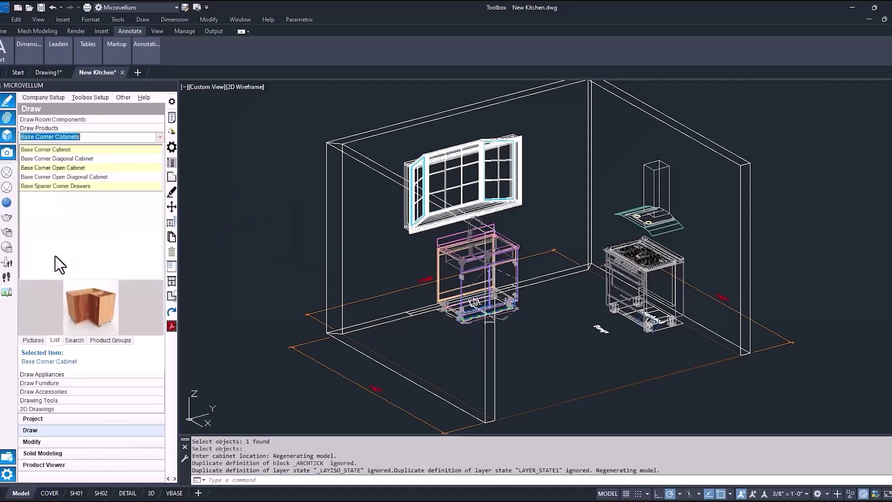
{"action": "right_click", "coordinate": [66, 149]}
{"action": "left_click", "coordinate": [74, 150]}
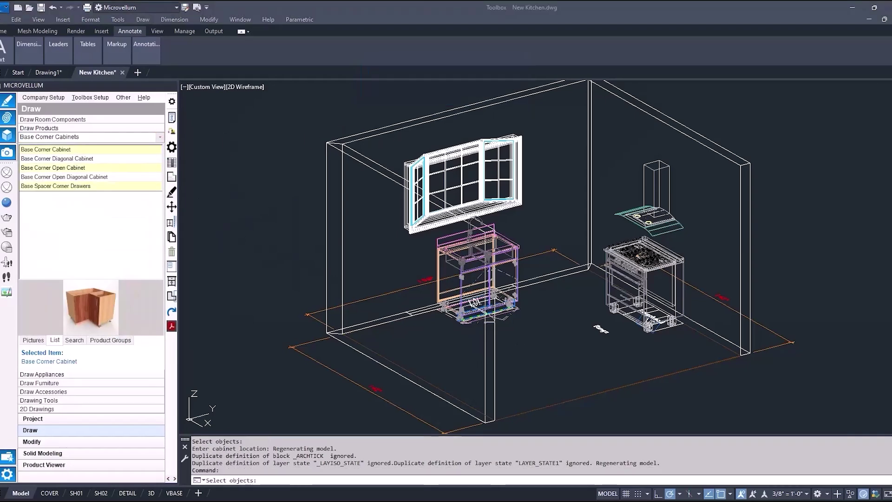
{"action": "left_click", "coordinate": [532, 96]}
{"action": "left_click", "coordinate": [608, 89]}
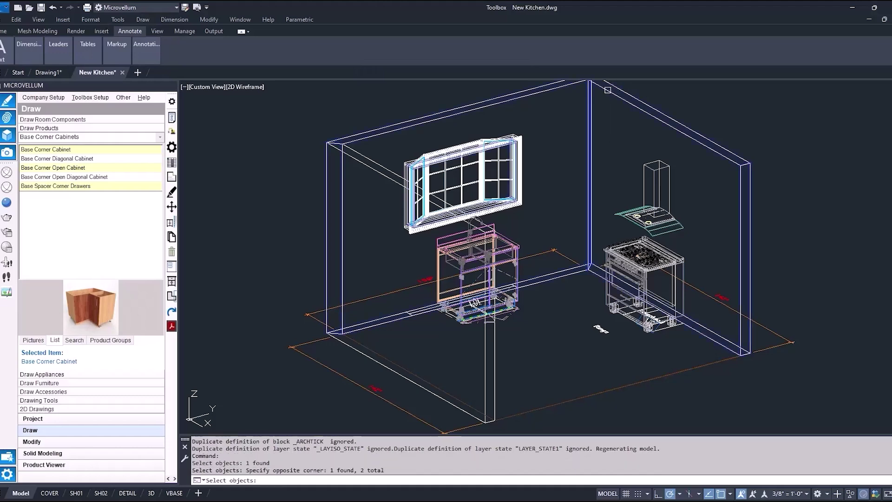
Give the corner cabinet a Pullout interior component and a Right Swing door, then place it
{"action": "key", "text": "Return"}
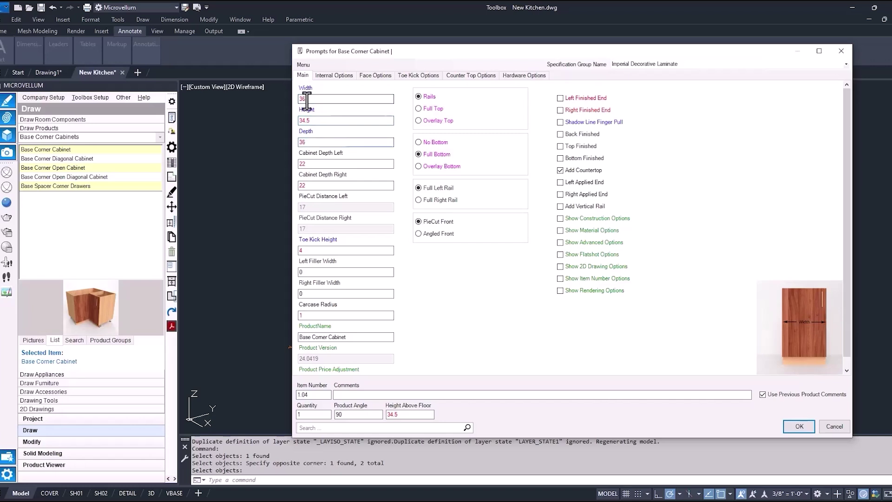
{"action": "left_click", "coordinate": [334, 77]}
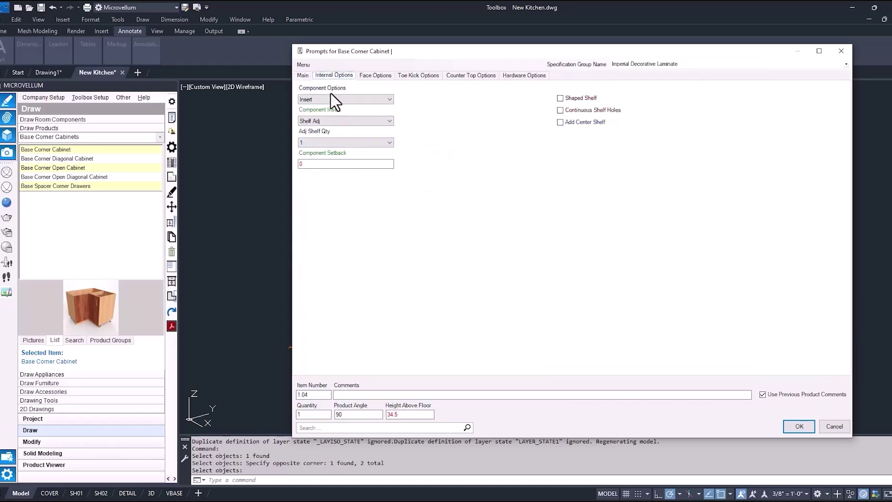
{"action": "left_click", "coordinate": [332, 99]}
{"action": "left_click", "coordinate": [329, 119]}
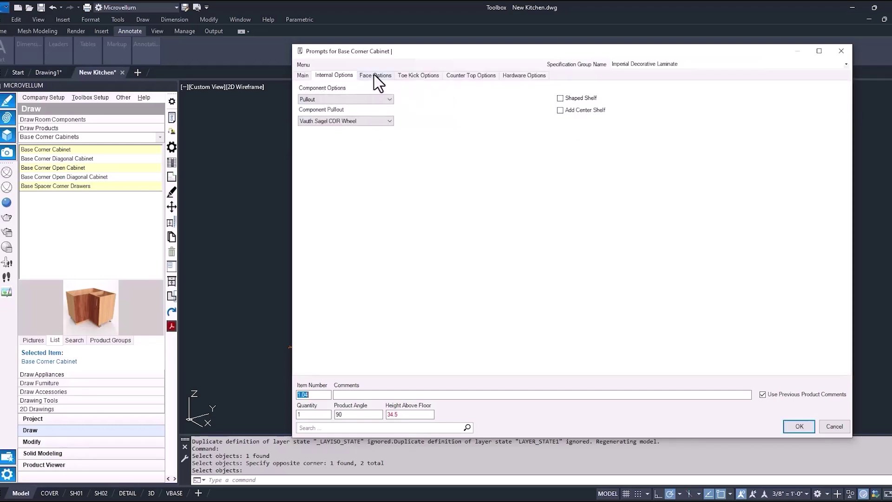
{"action": "left_click", "coordinate": [374, 76]}
{"action": "left_click", "coordinate": [354, 99]}
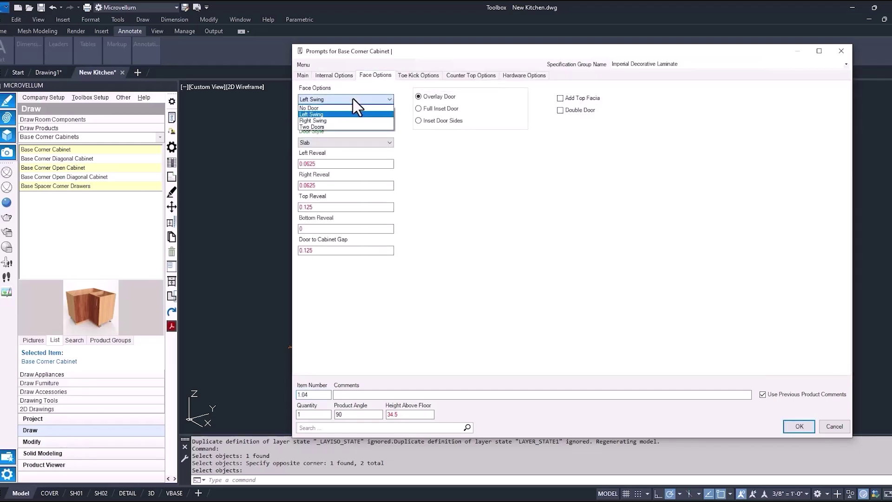
{"action": "left_click", "coordinate": [323, 121]}
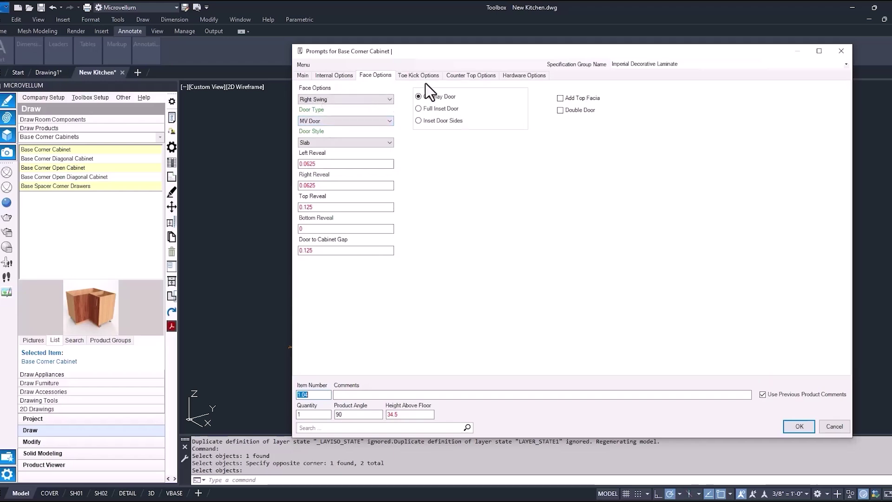
{"action": "left_click", "coordinate": [798, 427]}
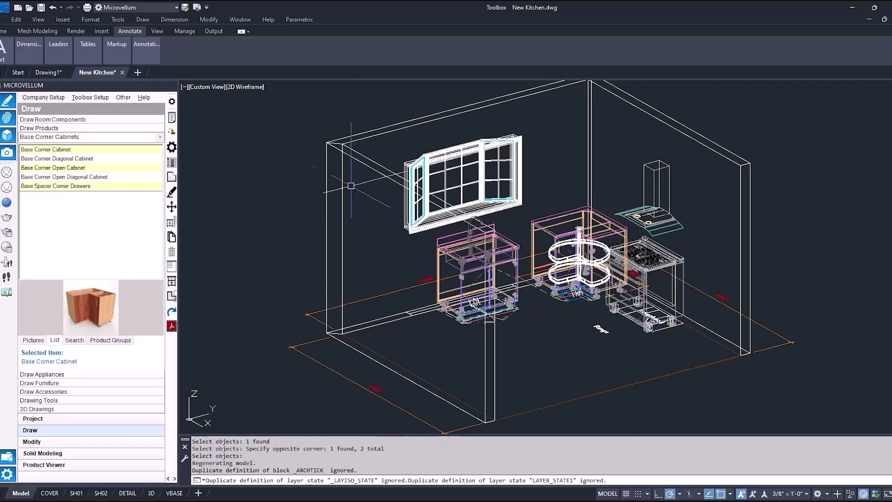
Set Back Splash on both back edges of the corner cabinet's countertop
{"action": "left_click", "coordinate": [172, 117]}
{"action": "left_click", "coordinate": [578, 263]}
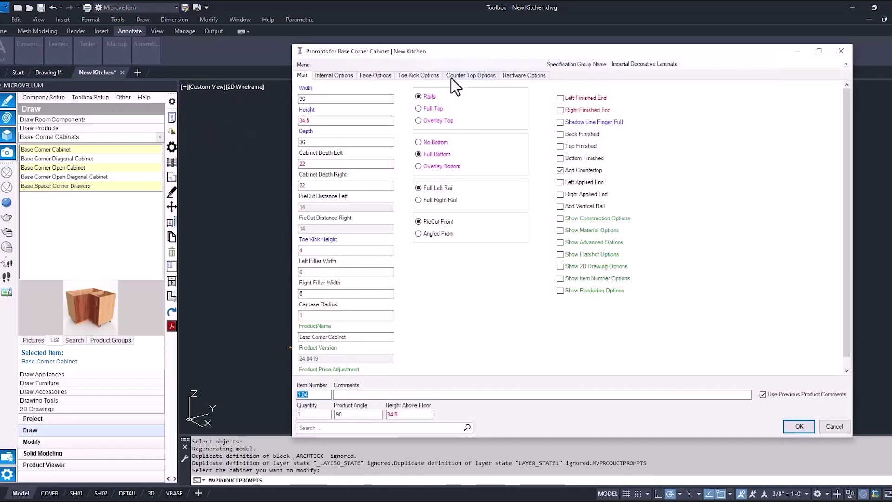
{"action": "left_click", "coordinate": [470, 75]}
{"action": "left_click", "coordinate": [389, 294]}
{"action": "left_click", "coordinate": [357, 334]}
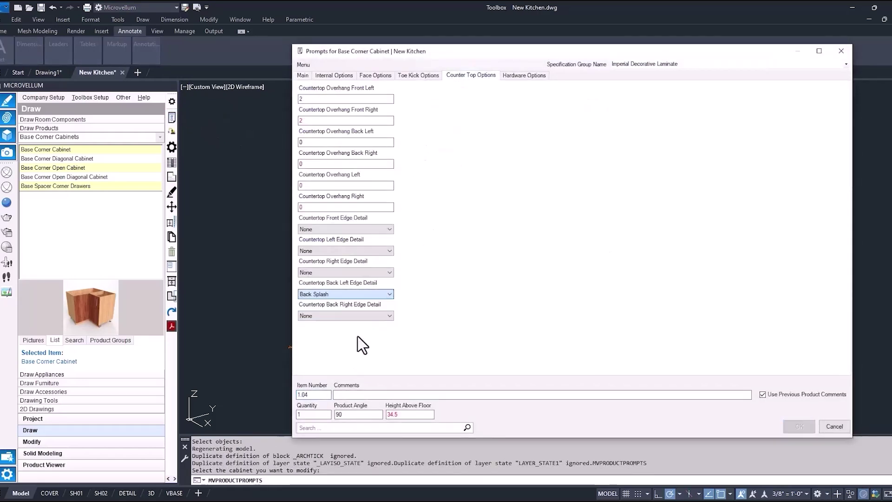
{"action": "left_click", "coordinate": [358, 316]}
{"action": "left_click", "coordinate": [339, 356]}
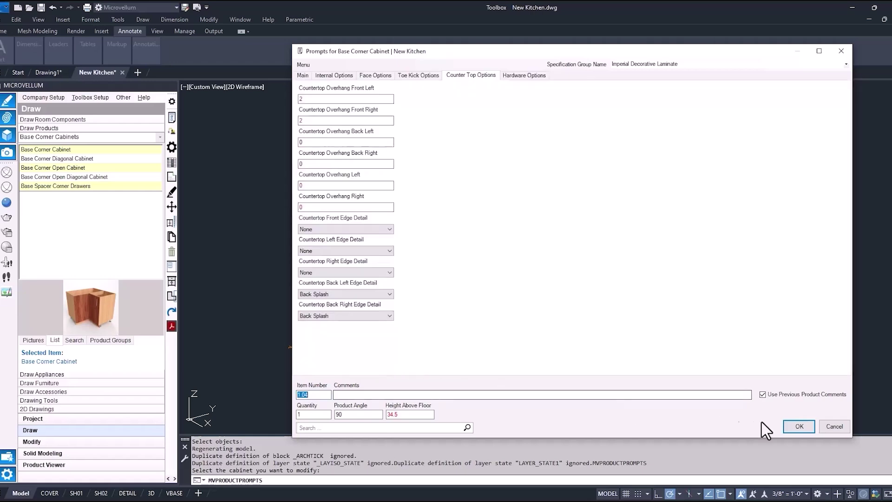
{"action": "left_click", "coordinate": [795, 426]}
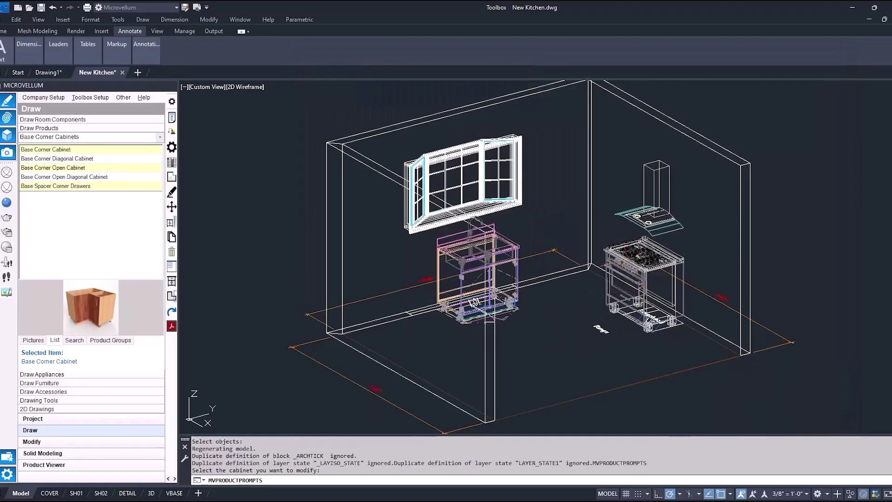
Measure the 24 distance at the sink cabinet with DIST
{"action": "scroll", "coordinate": [506, 233], "scroll_direction": "up", "scroll_amount": 4}
{"action": "type", "text": "d"}
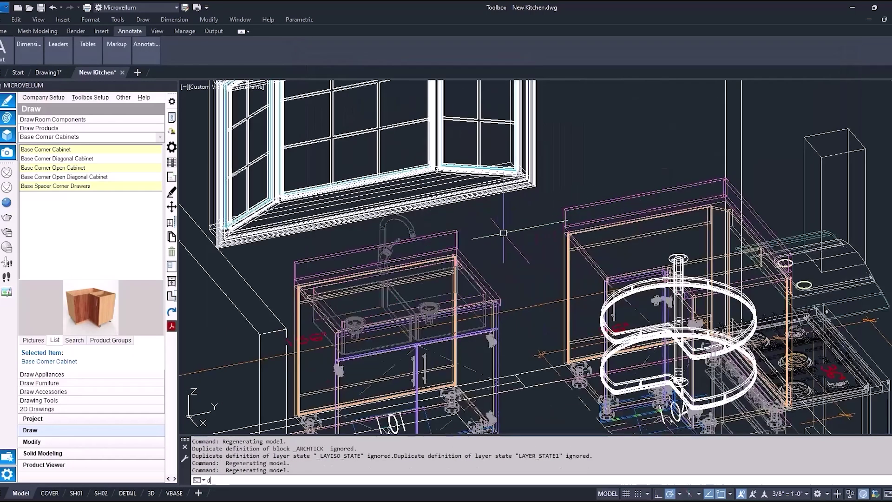
{"action": "type", "text": "i"}
{"action": "key", "text": "Return"}
{"action": "scroll", "coordinate": [497, 232], "scroll_direction": "up", "scroll_amount": 4}
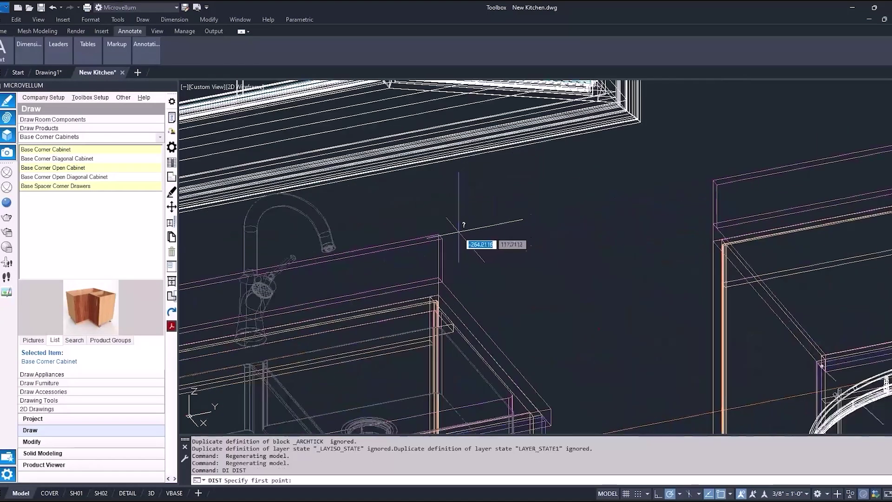
{"action": "left_click", "coordinate": [433, 227]}
{"action": "left_click", "coordinate": [717, 185]}
{"action": "scroll", "coordinate": [717, 184], "scroll_direction": "down", "scroll_amount": 5}
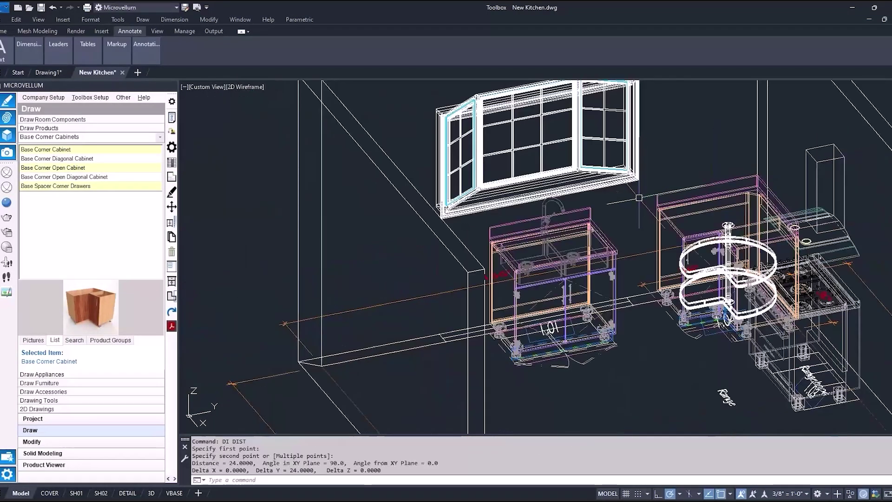
{"action": "scroll", "coordinate": [342, 225], "scroll_direction": "up", "scroll_amount": 3}
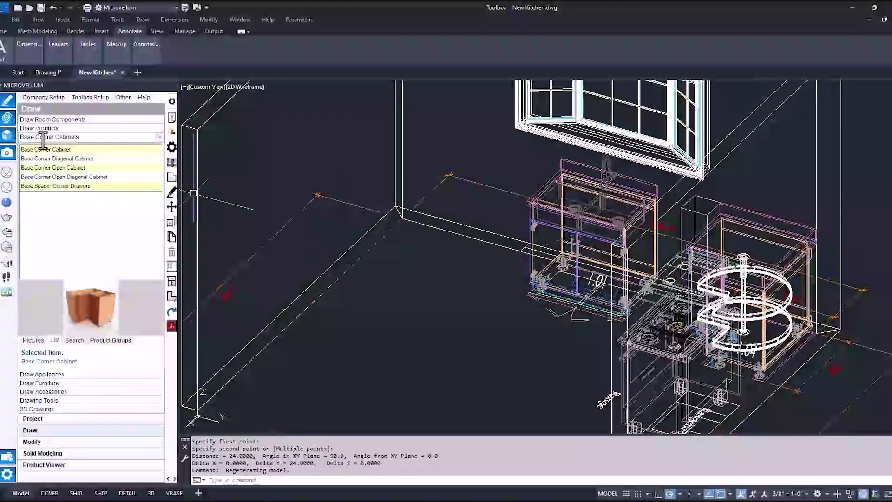
Place a second Base Corner Cabinet in the left corner, 36 wide with a Pullout interior
{"action": "right_click", "coordinate": [40, 151]}
{"action": "left_click", "coordinate": [42, 94]}
{"action": "left_click", "coordinate": [363, 222]}
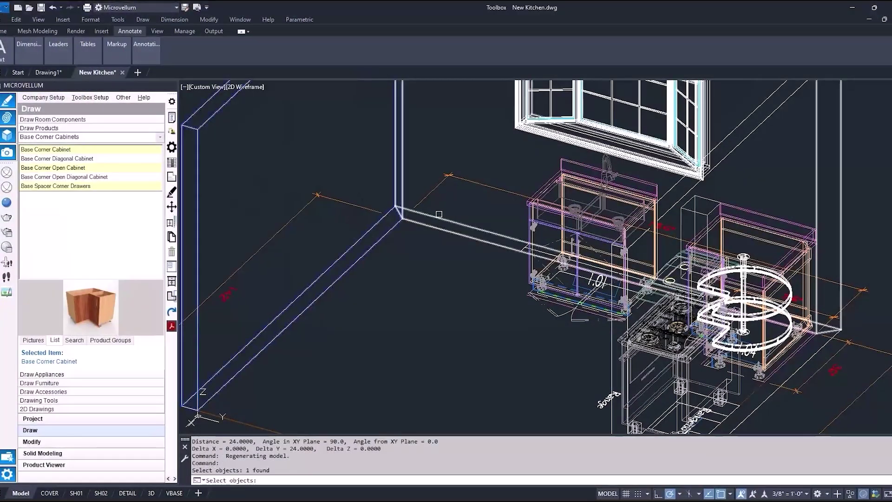
{"action": "left_click", "coordinate": [436, 219]}
{"action": "key", "text": "Return"}
{"action": "key", "text": "BackSpace"}
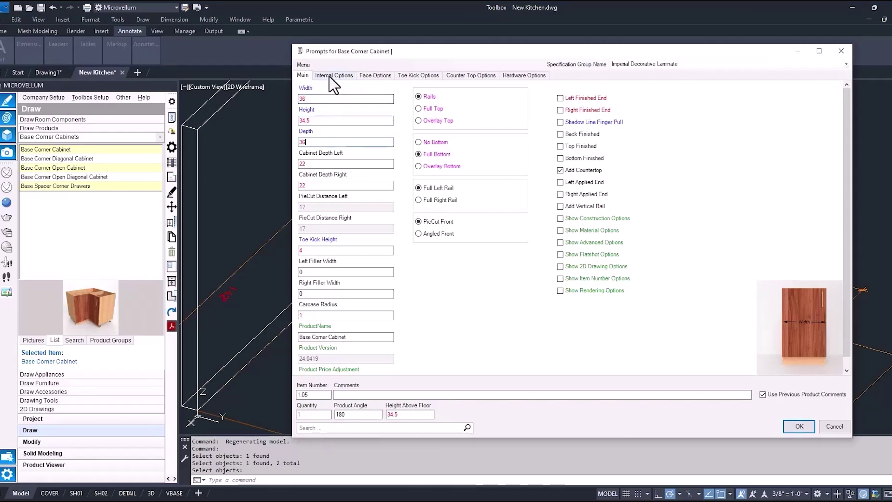
{"action": "left_click", "coordinate": [344, 76]}
{"action": "left_click", "coordinate": [320, 99]}
{"action": "left_click", "coordinate": [317, 111]}
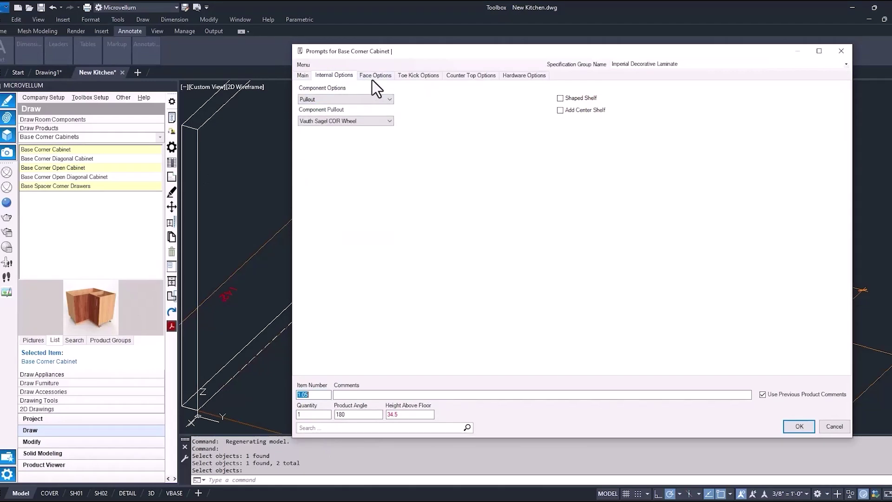
{"action": "left_click", "coordinate": [372, 79]}
{"action": "left_click", "coordinate": [800, 426]}
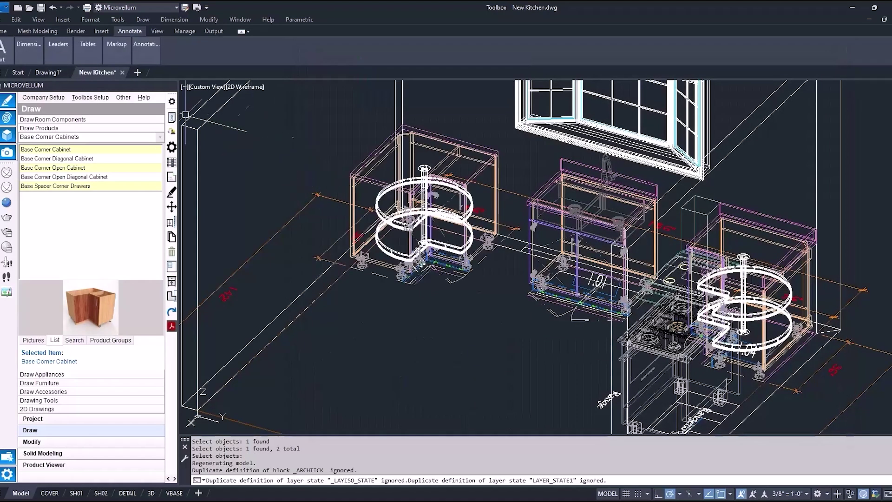
Set Back Splash on both back countertop edges of the left corner cabinet
{"action": "left_click", "coordinate": [171, 117]}
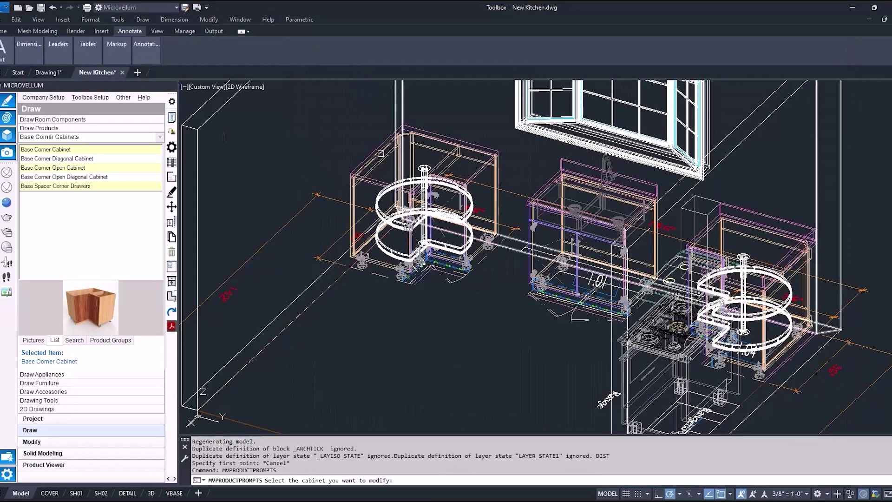
{"action": "left_click", "coordinate": [376, 137]}
{"action": "left_click", "coordinate": [448, 76]}
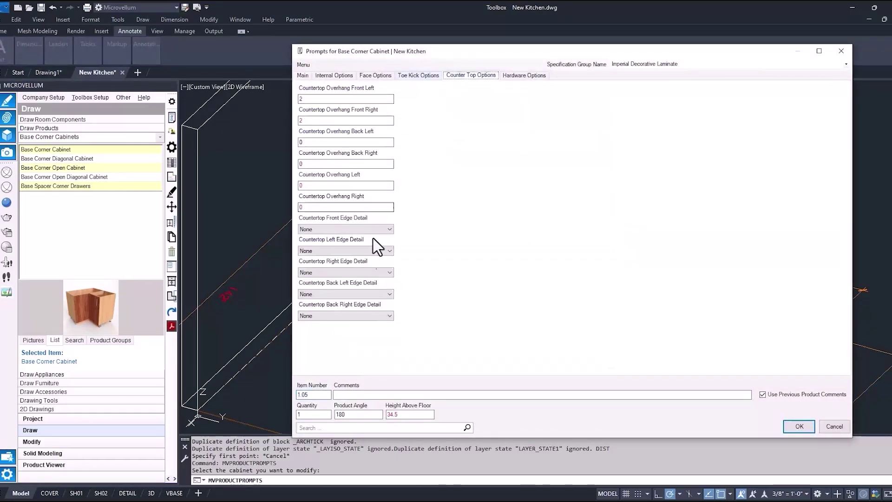
{"action": "left_click", "coordinate": [354, 294]}
{"action": "left_click", "coordinate": [332, 334]}
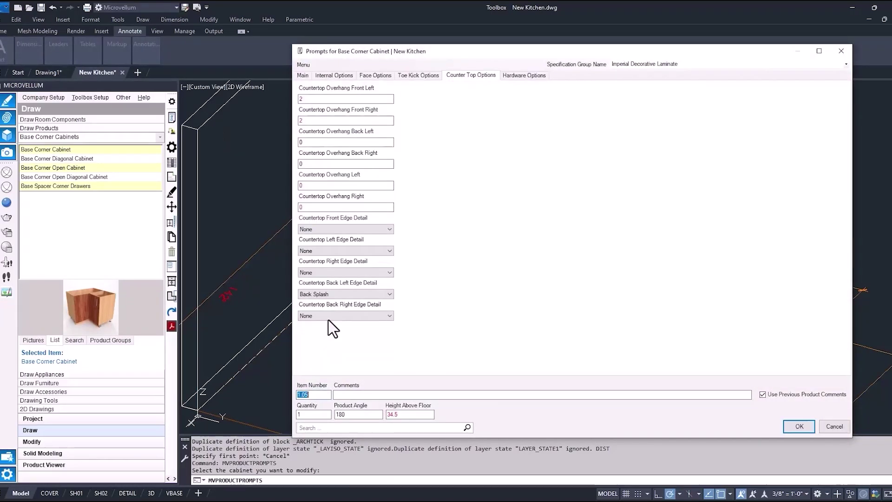
{"action": "left_click", "coordinate": [346, 316]}
{"action": "left_click", "coordinate": [322, 355]}
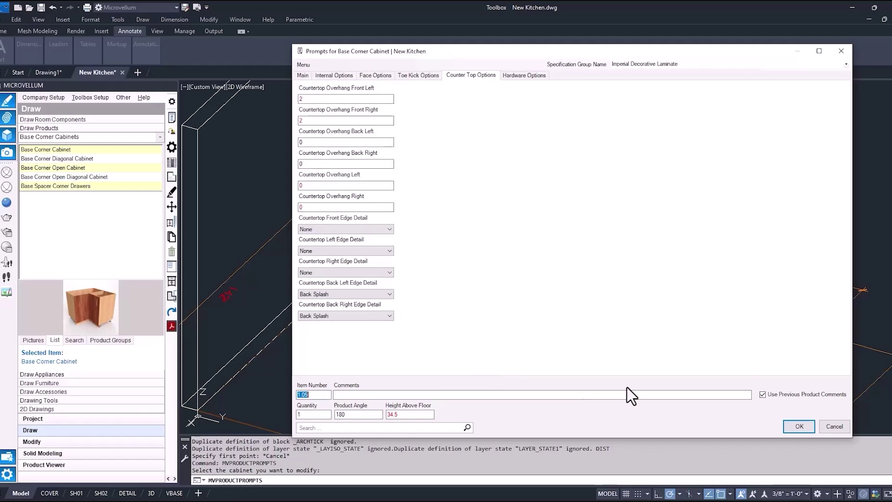
{"action": "left_click", "coordinate": [799, 426]}
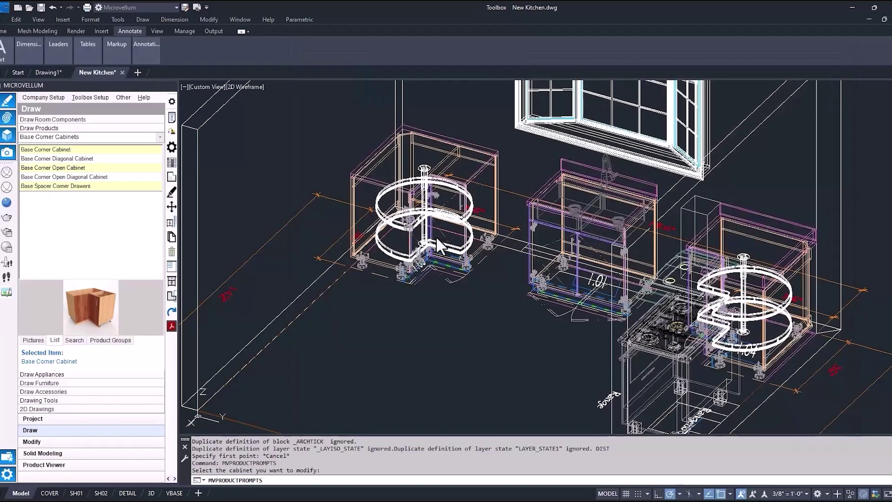
Start placing a Base 1 Drawer Waste Bin With Top Drawer beside the left corner cabinet
{"action": "left_click", "coordinate": [160, 137]}
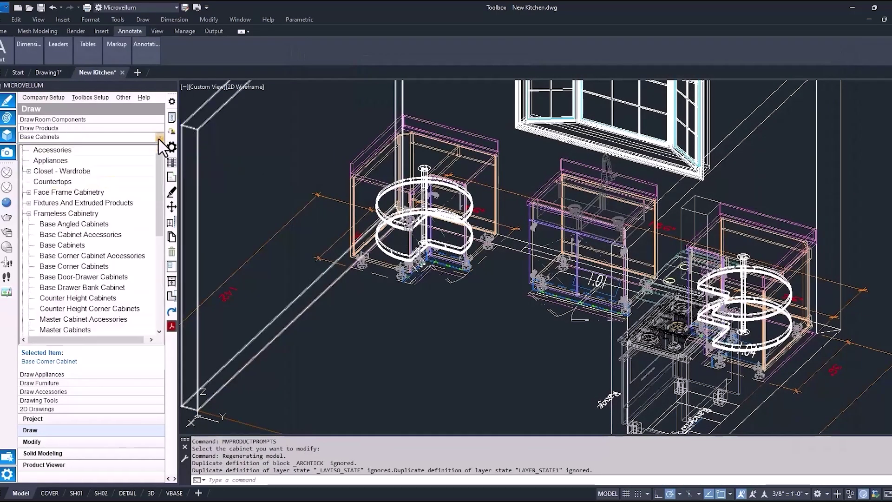
{"action": "scroll", "coordinate": [153, 209], "scroll_direction": "down", "scroll_amount": 3}
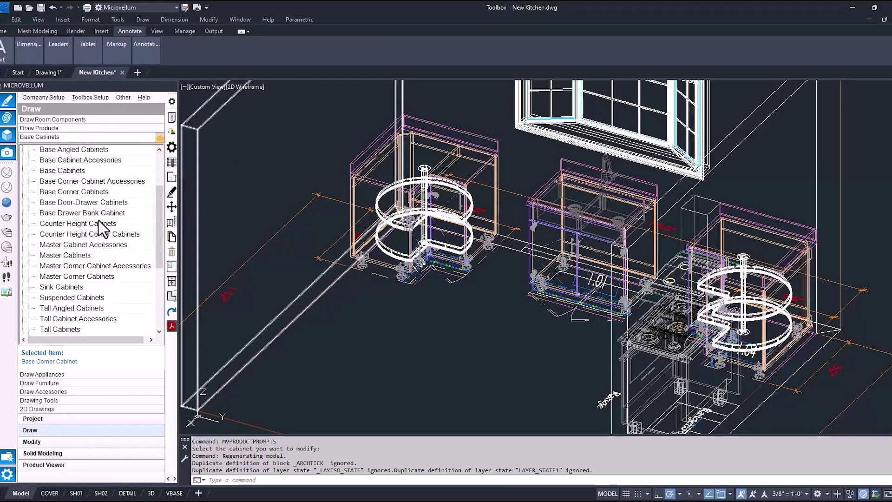
{"action": "left_click", "coordinate": [98, 213]}
{"action": "right_click", "coordinate": [82, 170]}
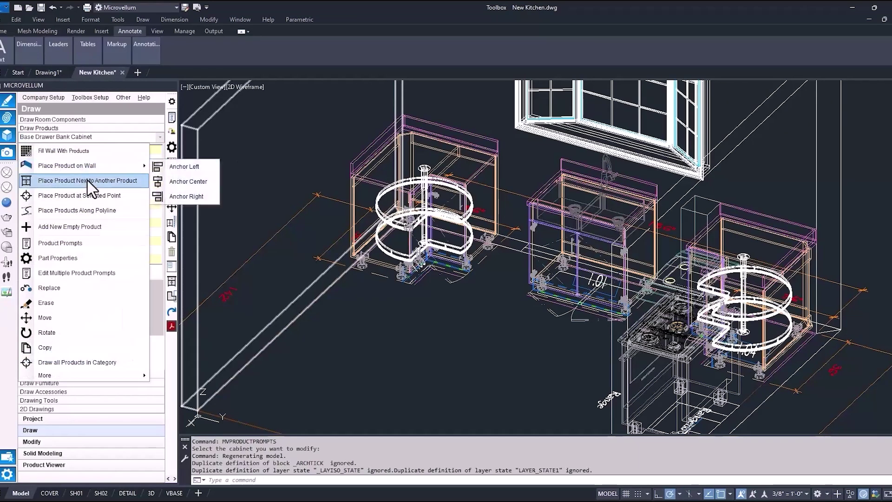
{"action": "left_click", "coordinate": [88, 180]}
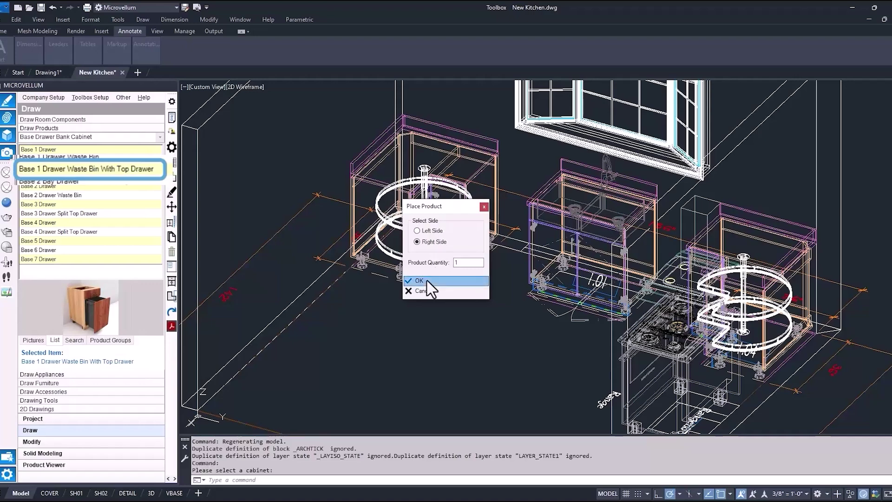
{"action": "left_click", "coordinate": [426, 279]}
{"action": "key", "text": "Return"}
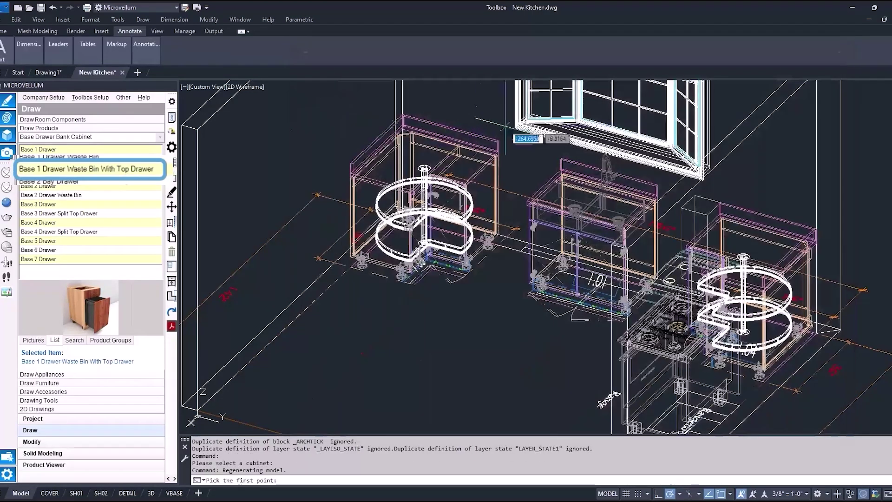
Pick its insertion points and set Waste Bin Type to Salice Vibo Pullout Waste System
{"action": "scroll", "coordinate": [506, 126], "scroll_direction": "up", "scroll_amount": 5}
{"action": "left_click", "coordinate": [460, 145]}
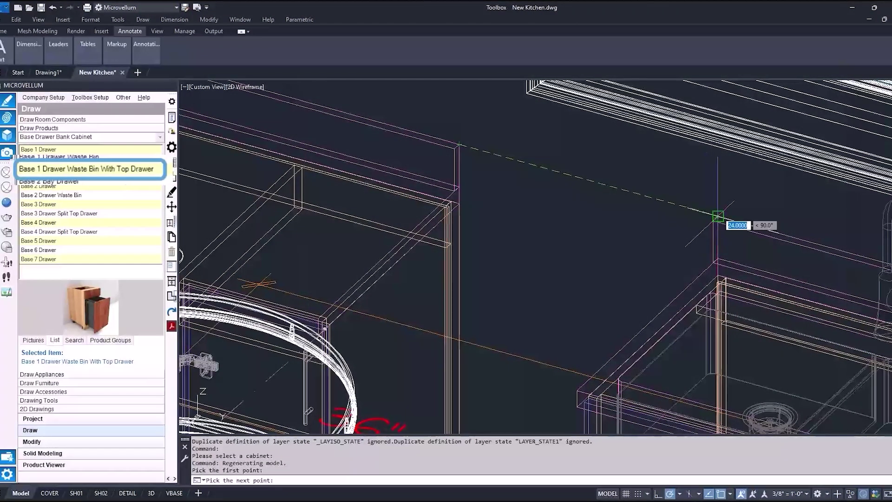
{"action": "left_click", "coordinate": [718, 216]}
{"action": "left_click", "coordinate": [389, 164]}
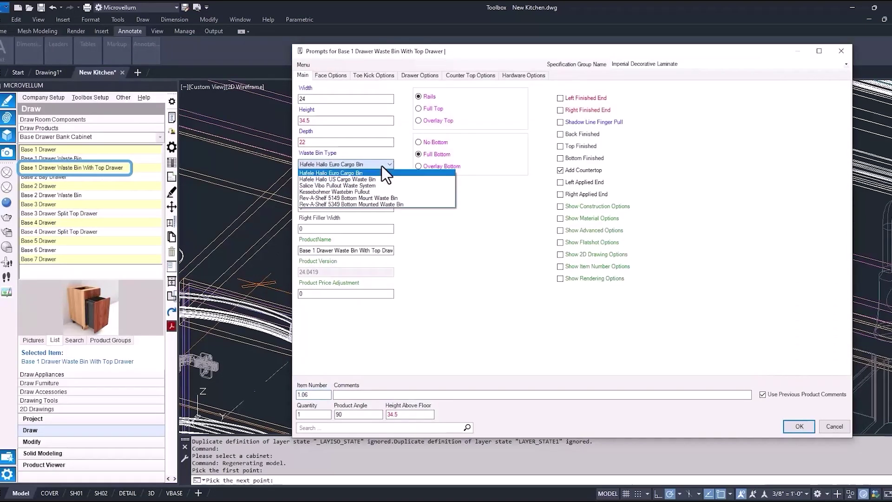
{"action": "left_click", "coordinate": [333, 185]}
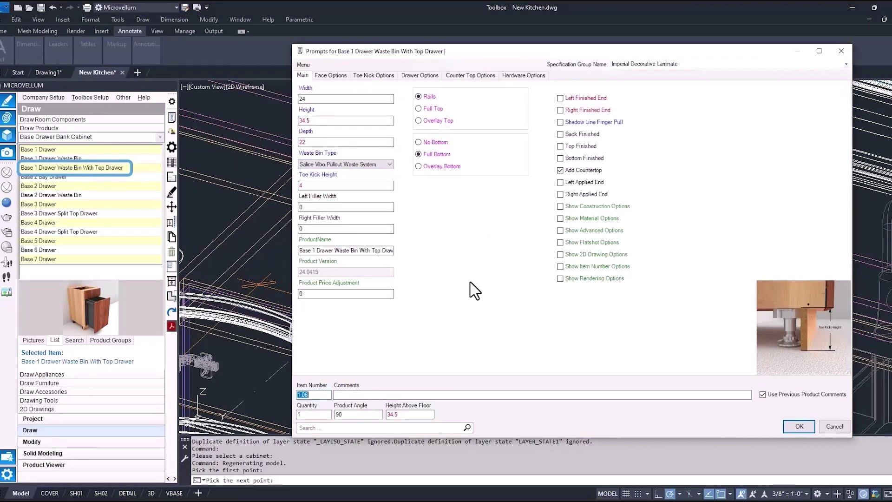
{"action": "left_click", "coordinate": [797, 426]}
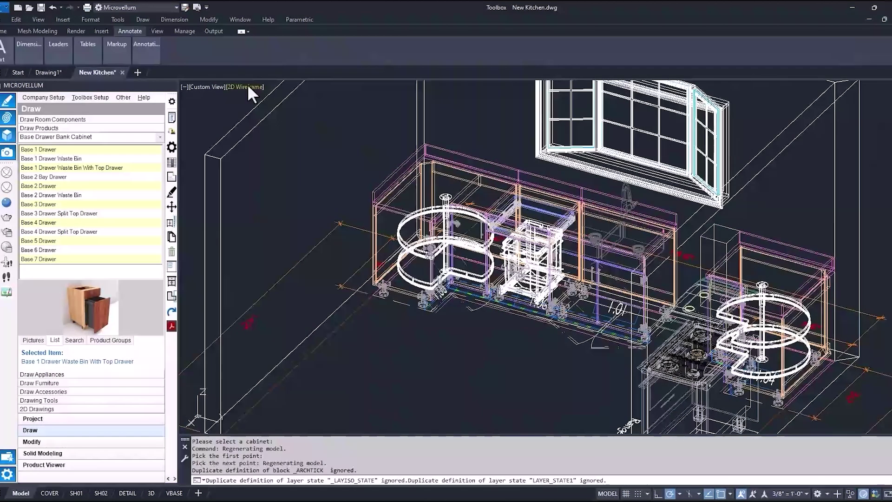
{"action": "left_click", "coordinate": [247, 87]}
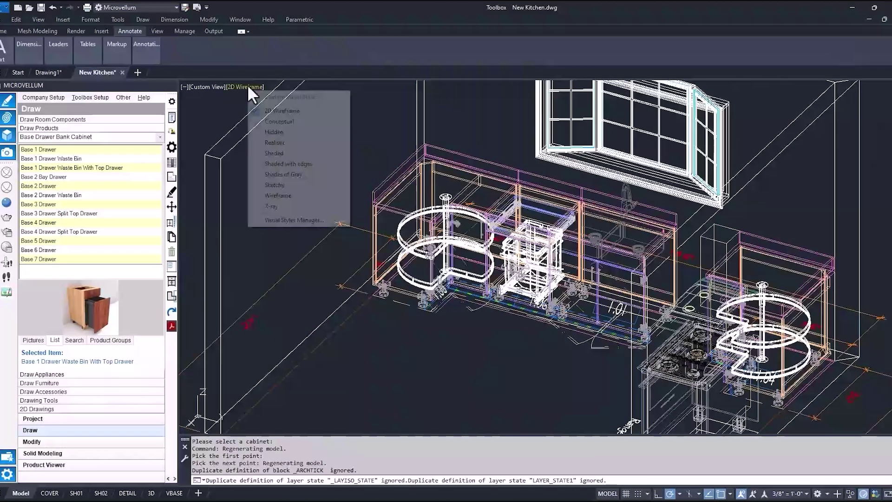
Switch the visual style to Hidden, then back to 2D Wireframe
{"action": "left_click", "coordinate": [275, 132]}
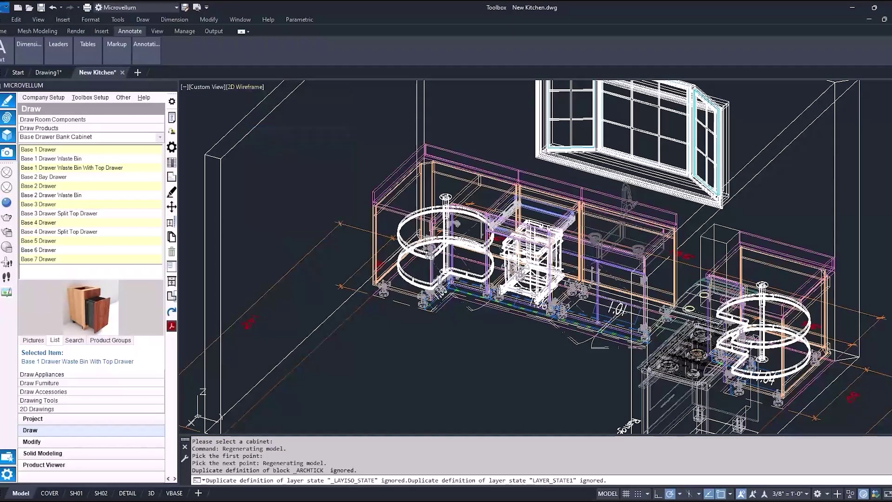
{"action": "scroll", "coordinate": [534, 255], "scroll_direction": "up", "scroll_amount": 5}
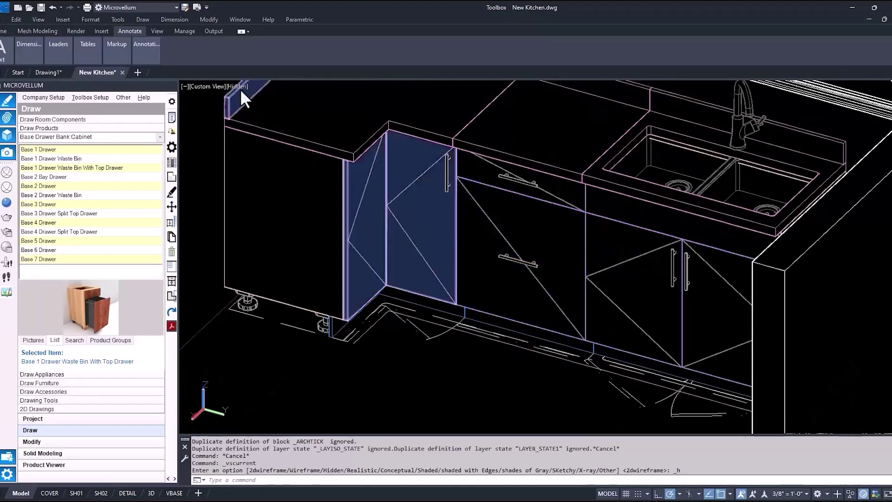
{"action": "left_click", "coordinate": [241, 88]}
{"action": "left_click", "coordinate": [274, 113]}
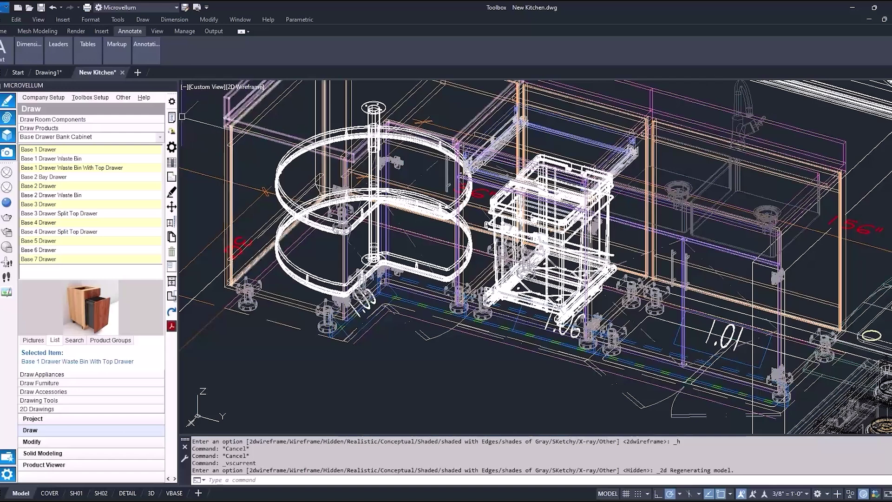
Check the waste bin drawer front's Handle Rod_128mm hardware options and apply them
{"action": "left_click", "coordinate": [169, 131]}
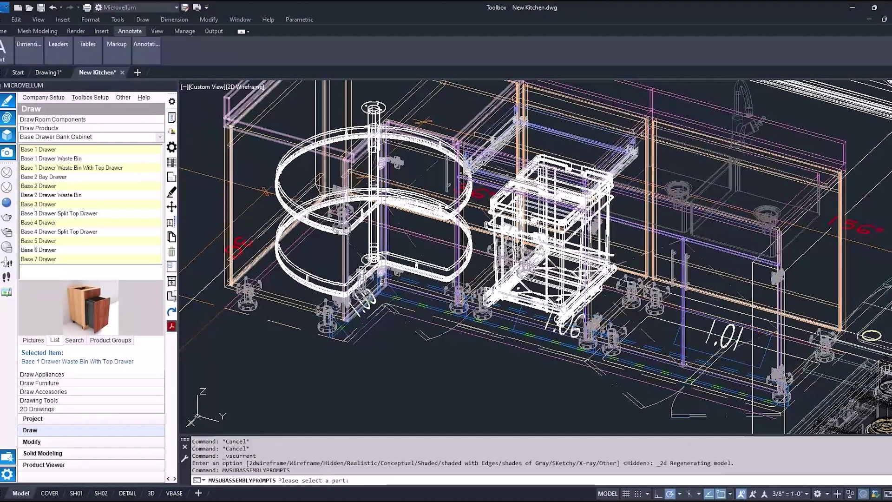
{"action": "left_click", "coordinate": [496, 318]}
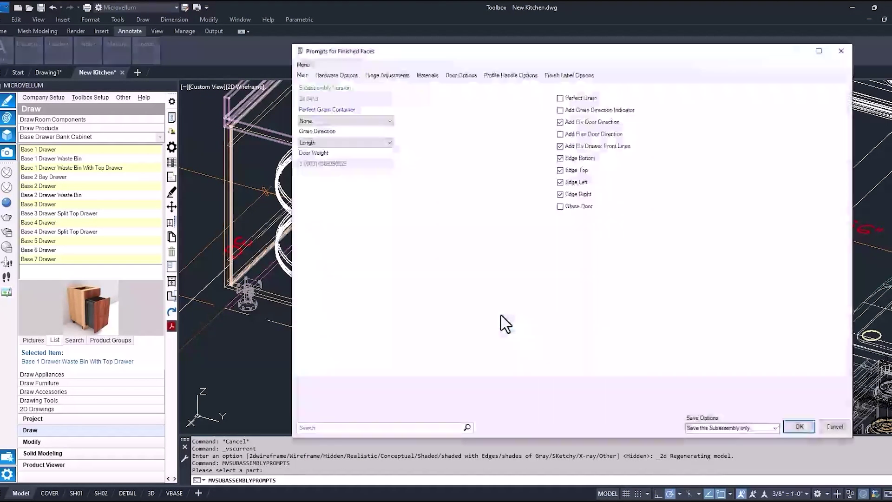
{"action": "left_click", "coordinate": [337, 76]}
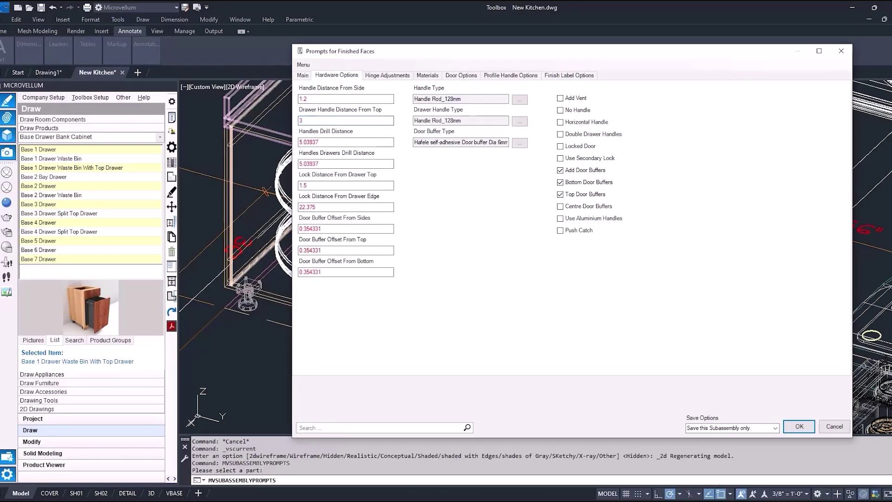
{"action": "key", "text": "Return"}
{"action": "left_click", "coordinate": [464, 275]}
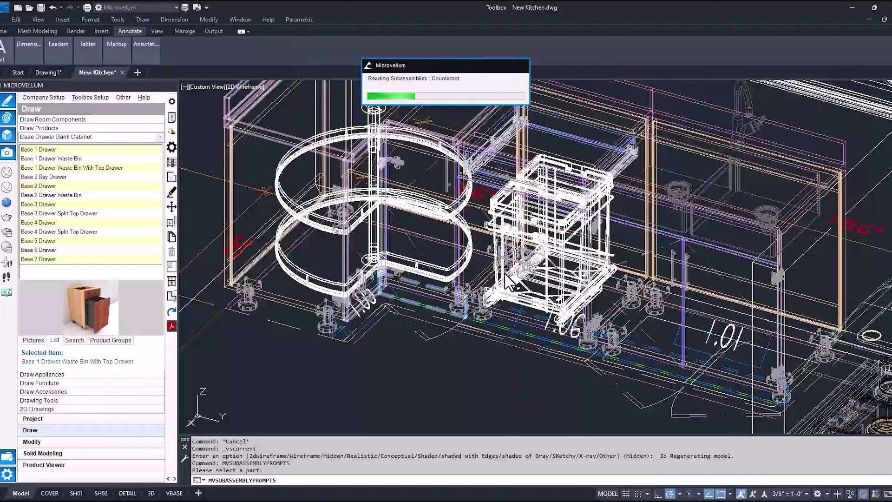
{"action": "scroll", "coordinate": [398, 361], "scroll_direction": "down", "scroll_amount": 6}
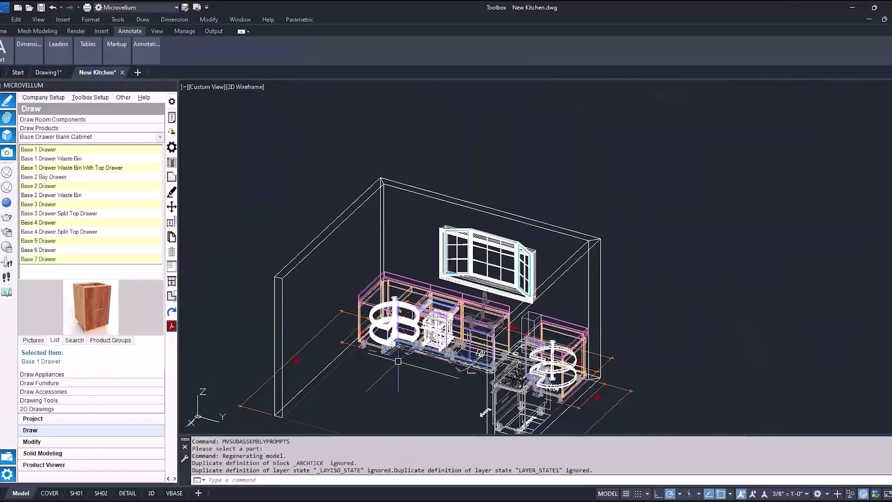
{"action": "middle_click_drag", "start_coordinate": [398, 361], "coordinate": [549, 382], "text": "shift"}
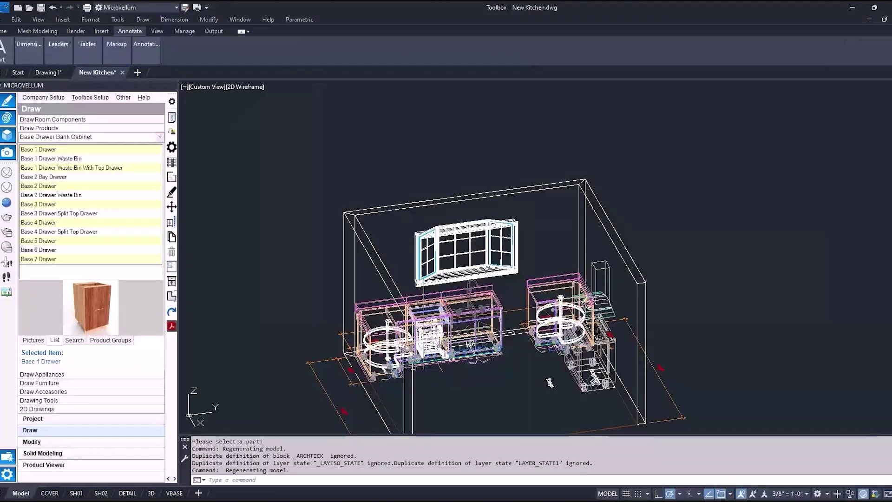
Place a WestingHouse - WSF6608XA dishwasher next to an existing base cabinet
{"action": "left_click", "coordinate": [148, 136]}
{"action": "left_click", "coordinate": [101, 159]}
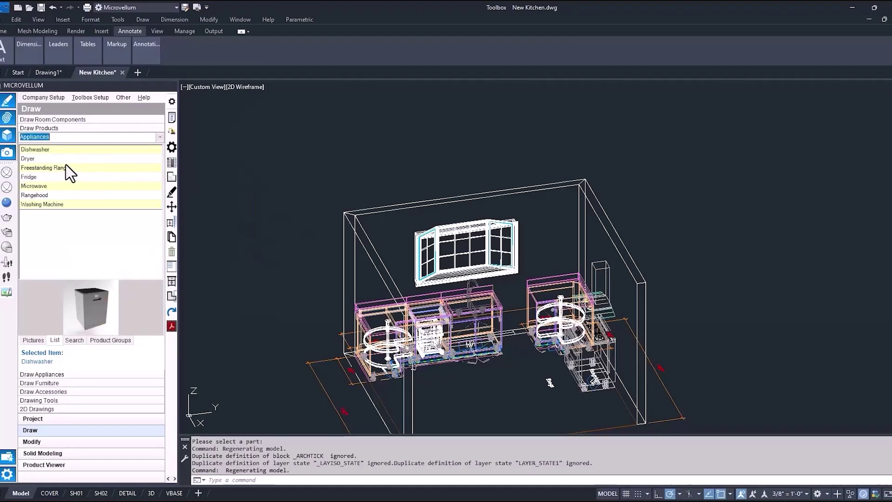
{"action": "right_click", "coordinate": [54, 156]}
{"action": "left_click", "coordinate": [58, 168]}
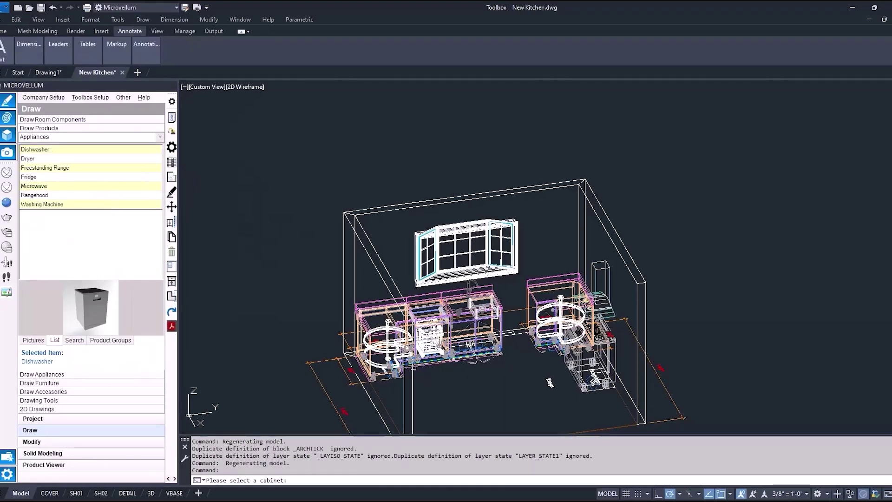
{"action": "left_click", "coordinate": [549, 382]}
{"action": "left_click", "coordinate": [417, 283]}
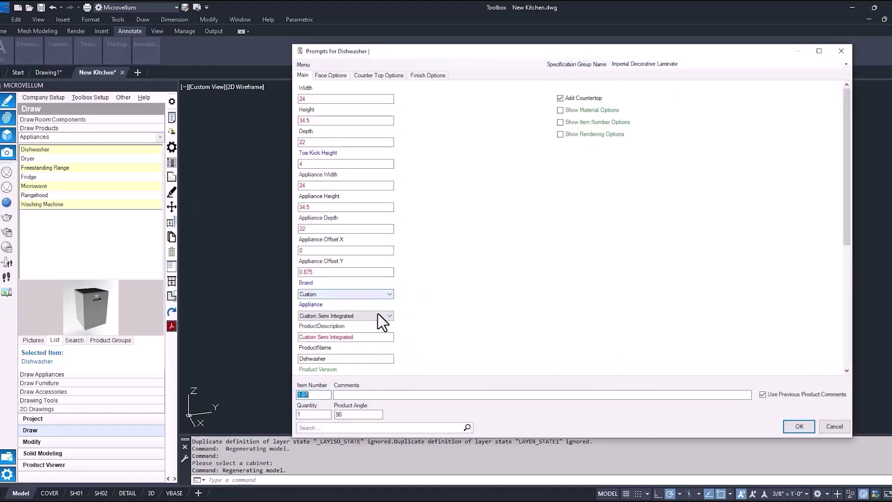
{"action": "left_click", "coordinate": [378, 315]}
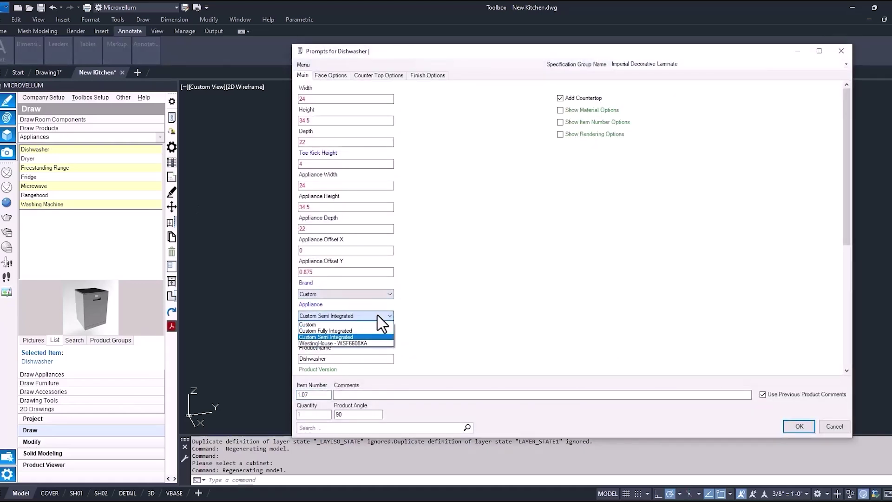
{"action": "left_click", "coordinate": [373, 344]}
{"action": "left_click", "coordinate": [799, 426]}
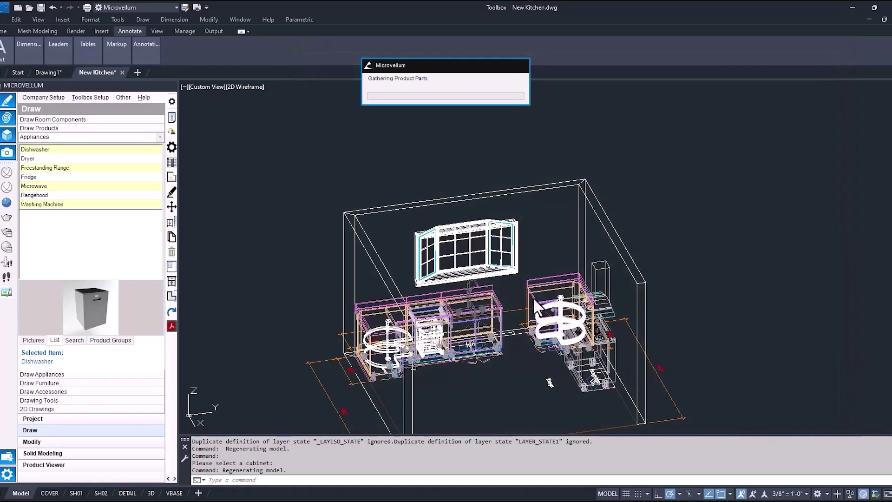
{"action": "scroll", "coordinate": [507, 325], "scroll_direction": "up", "scroll_amount": 4}
{"action": "scroll", "coordinate": [507, 325], "scroll_direction": "down", "scroll_amount": 1}
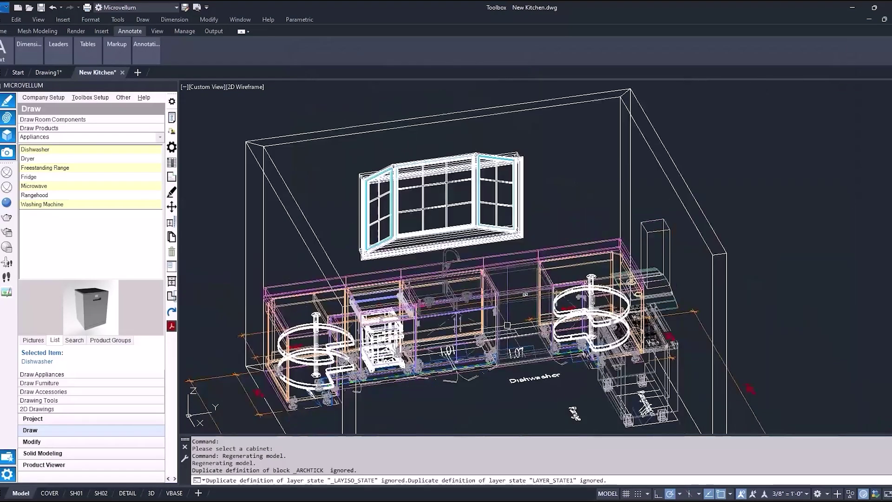
{"action": "middle_click_drag", "start_coordinate": [507, 325], "coordinate": [428, 325], "text": "shift"}
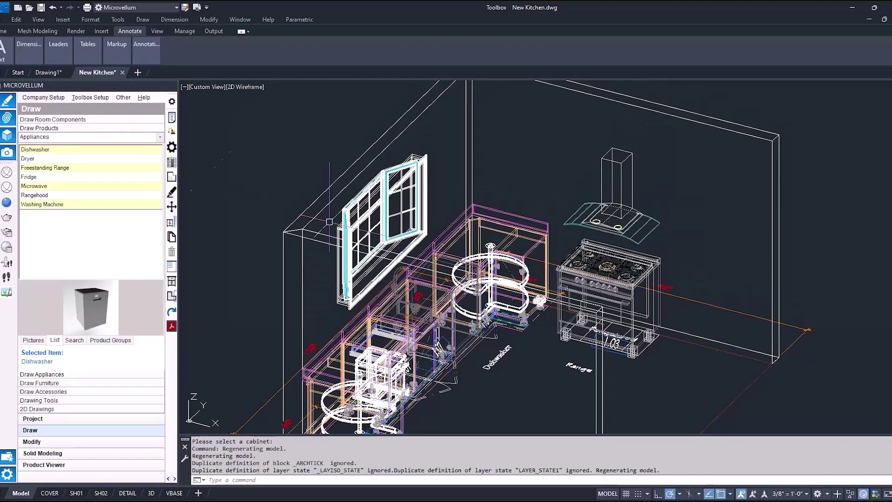
Open Frameless Cabinetry > Base Door-Drawer Cabinets and trial-place a Base 1 Door 1 Drawer
{"action": "left_click", "coordinate": [160, 137]}
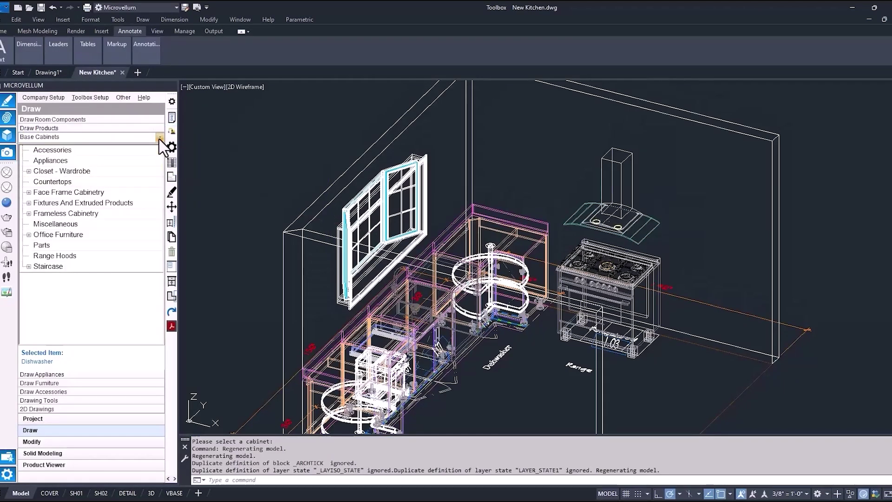
{"action": "left_click", "coordinate": [29, 214]}
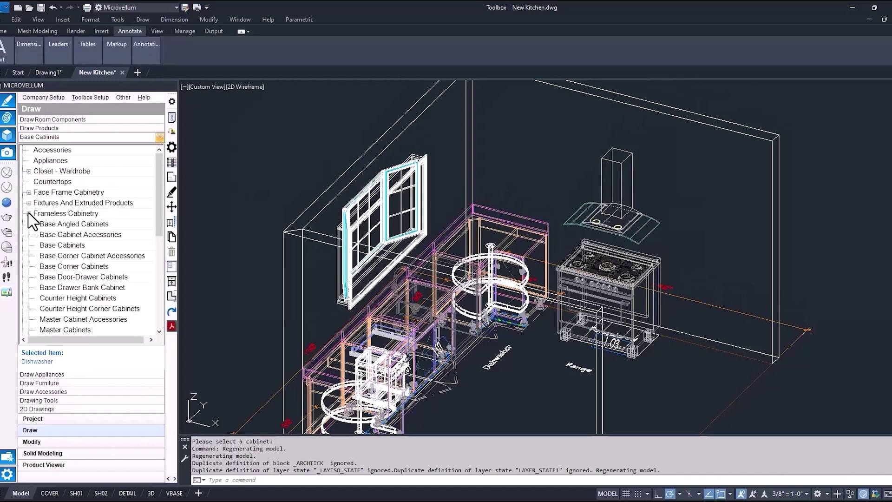
{"action": "left_click", "coordinate": [52, 245]}
{"action": "left_click", "coordinate": [160, 137]}
{"action": "left_click", "coordinate": [77, 277]}
{"action": "left_click", "coordinate": [76, 154]}
{"action": "right_click", "coordinate": [76, 155]}
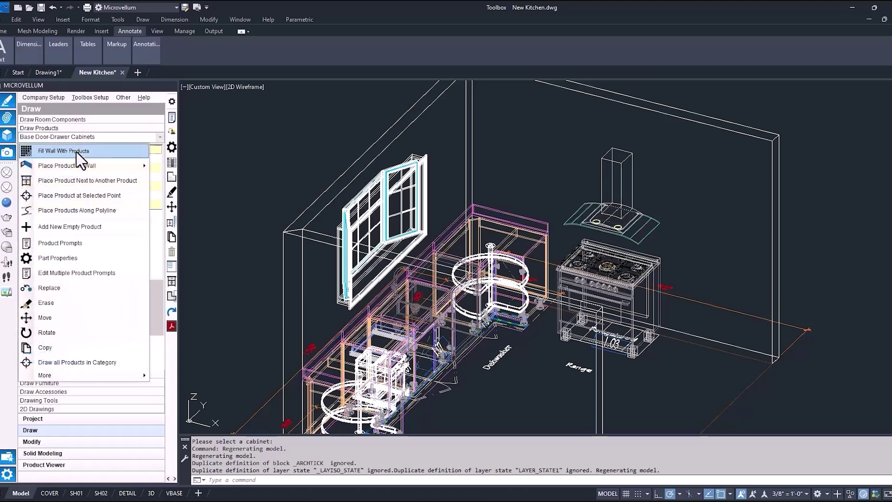
{"action": "left_click", "coordinate": [106, 185]}
{"action": "left_click", "coordinate": [514, 220]}
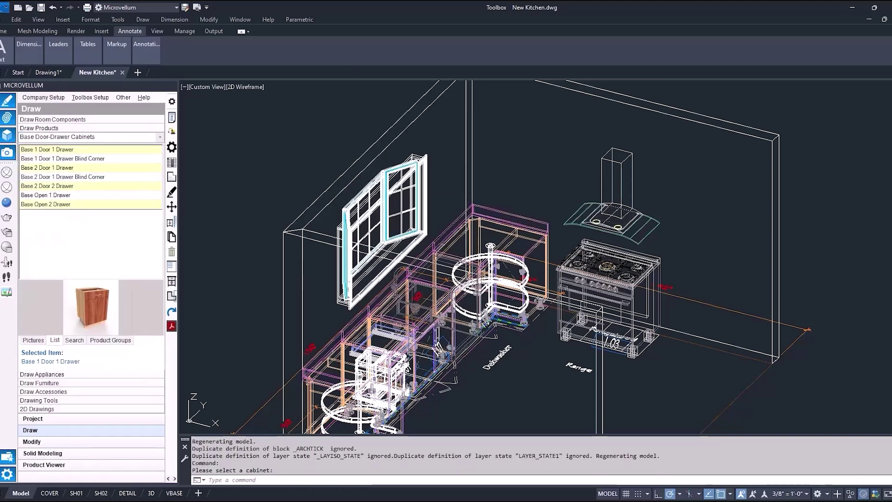
{"action": "key", "text": "Return"}
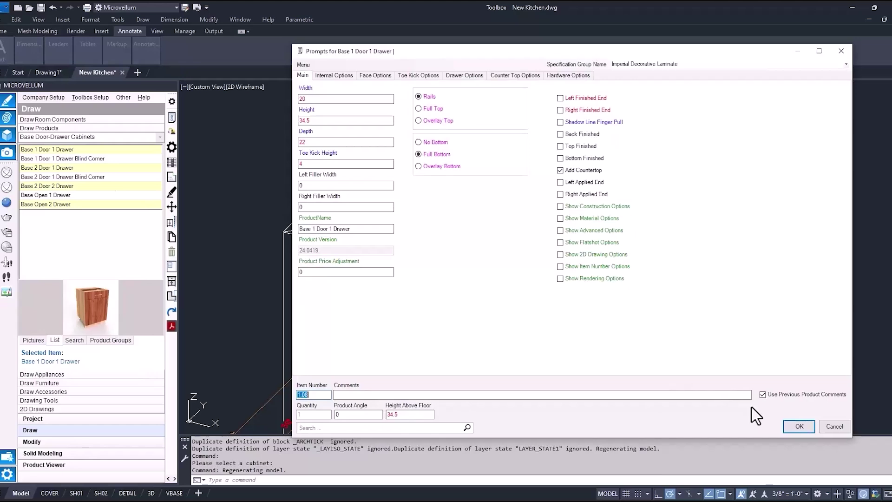
{"action": "left_click", "coordinate": [799, 426]}
In UP1 top plan, place a Base 1 Door 1 Drawer beside corner cabinet 1.04
{"action": "type", "text": "up1"}
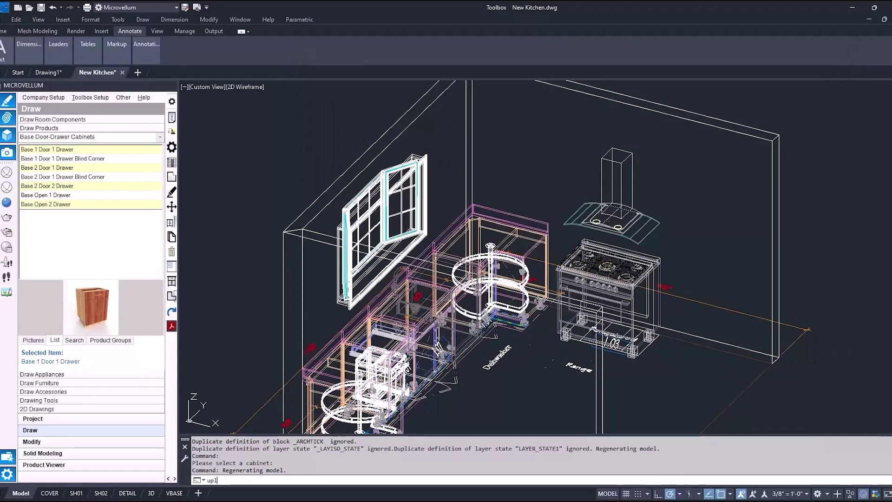
{"action": "key", "text": "Return"}
{"action": "scroll", "coordinate": [513, 225], "scroll_direction": "up", "scroll_amount": 5}
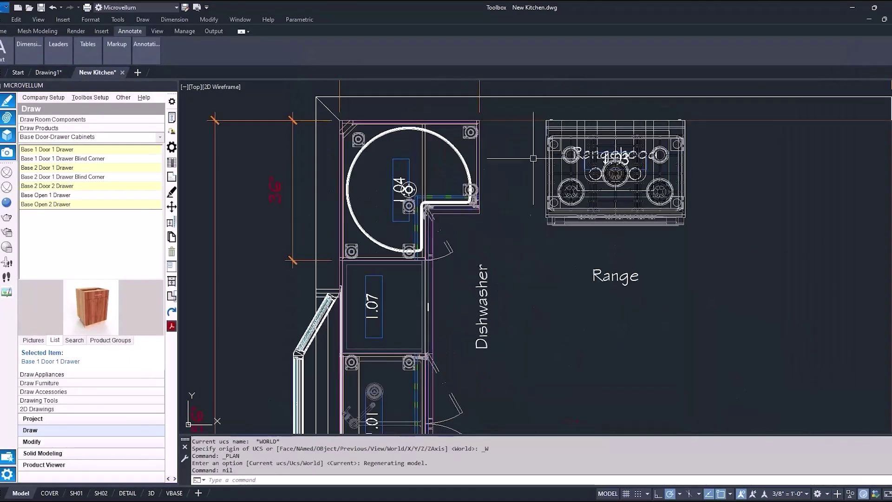
{"action": "right_click", "coordinate": [100, 155]}
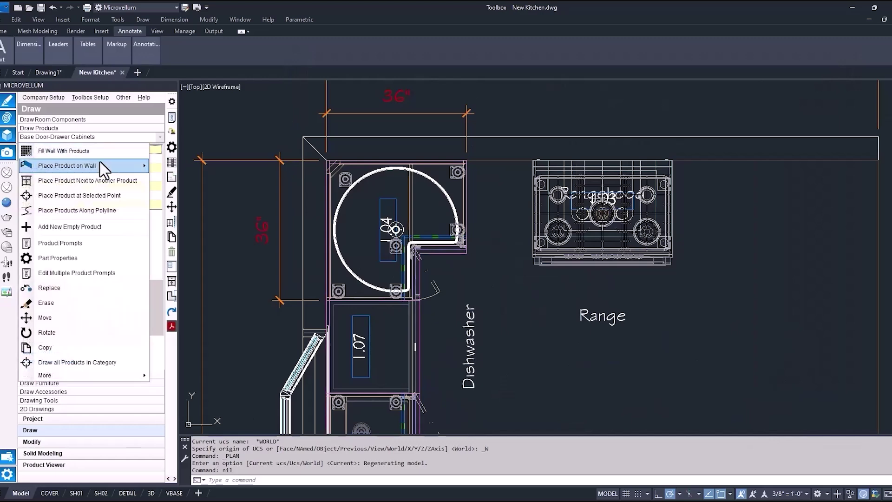
{"action": "left_click", "coordinate": [109, 181]}
{"action": "left_click", "coordinate": [460, 223]}
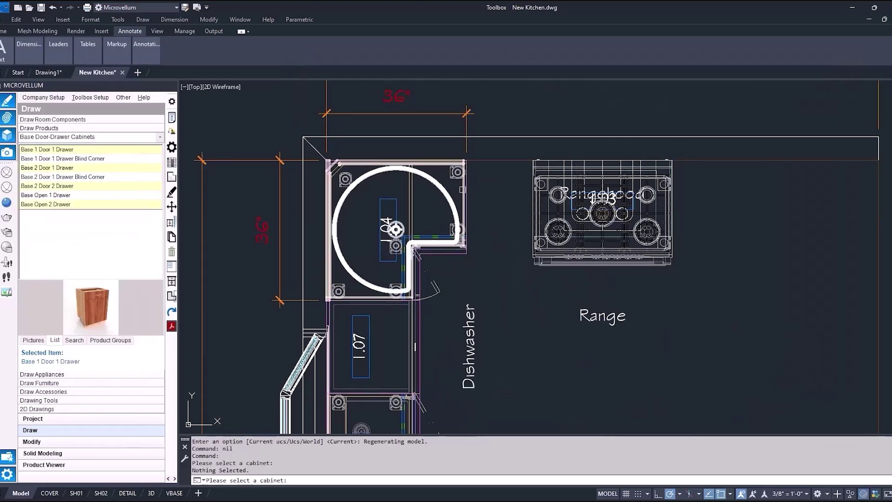
{"action": "left_click", "coordinate": [432, 281]}
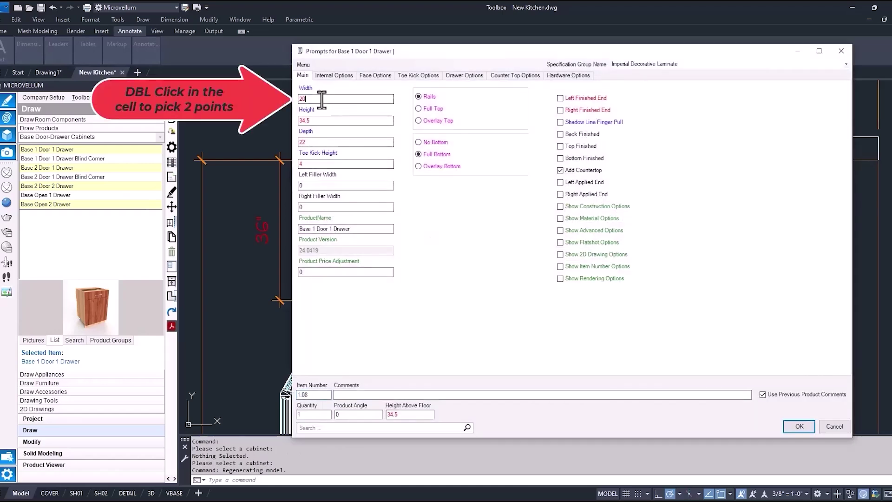
Set the drawer base width to 16.5 by picking two points ending at the range
{"action": "double_click", "coordinate": [322, 98]}
{"action": "scroll", "coordinate": [467, 153], "scroll_direction": "up", "scroll_amount": 4}
{"action": "left_click", "coordinate": [423, 196]}
{"action": "scroll", "coordinate": [511, 195], "scroll_direction": "down", "scroll_amount": 3}
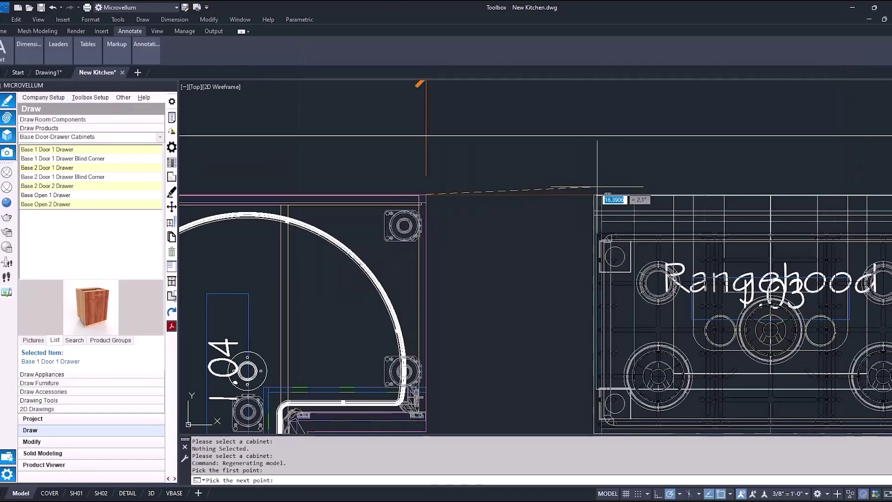
{"action": "scroll", "coordinate": [597, 199], "scroll_direction": "up", "scroll_amount": 3}
{"action": "left_click", "coordinate": [598, 200]}
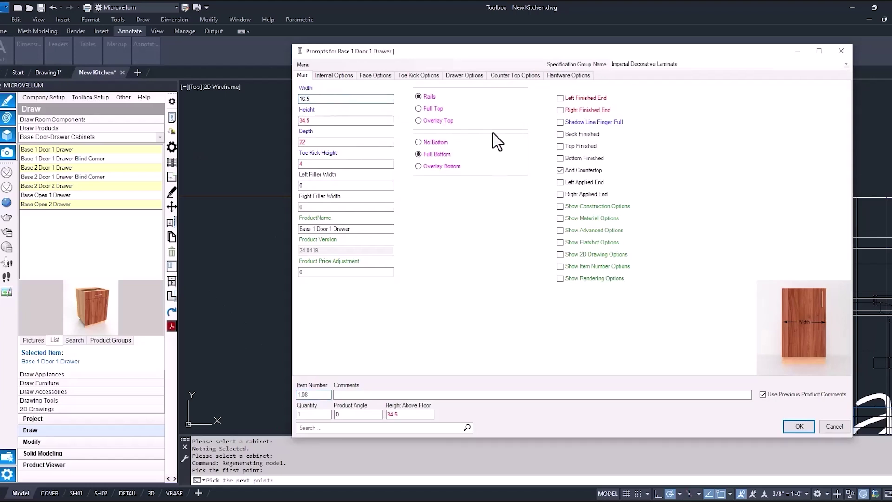
Give cabinet 1.08 a finished right end and .25 right countertop overhang, then draw it
{"action": "left_click", "coordinate": [563, 110]}
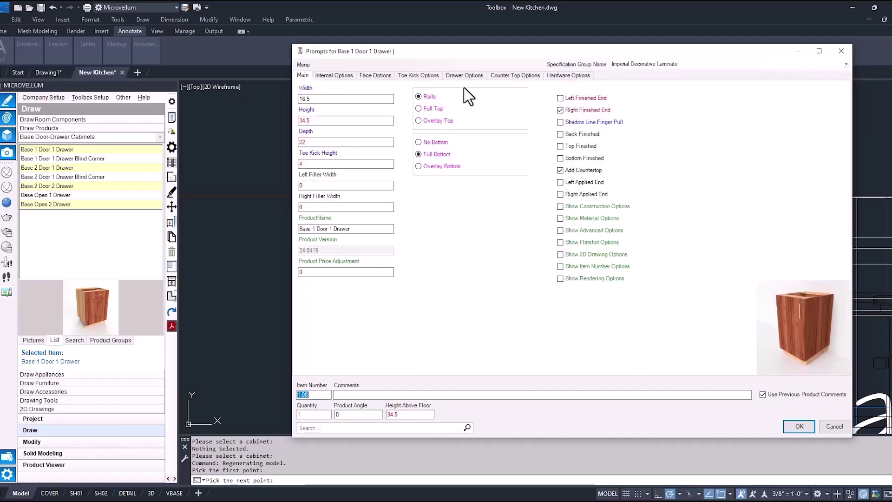
{"action": "left_click", "coordinate": [514, 77]}
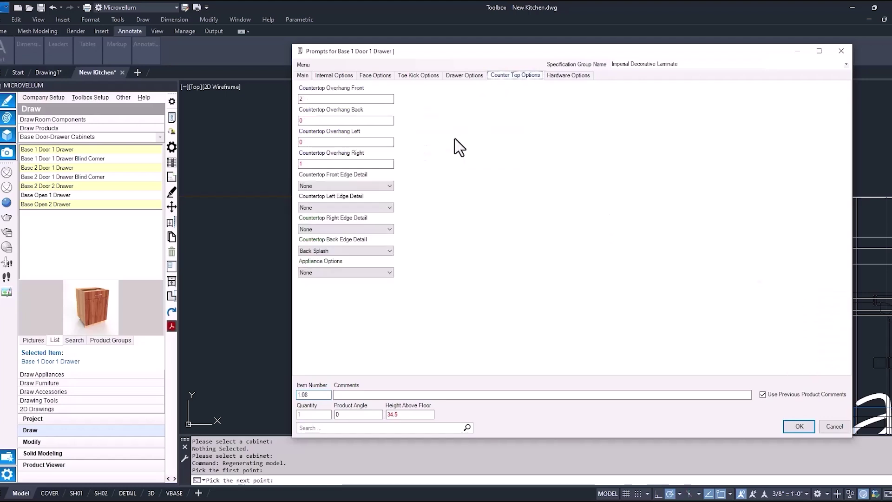
{"action": "key", "text": "BackSpace"}
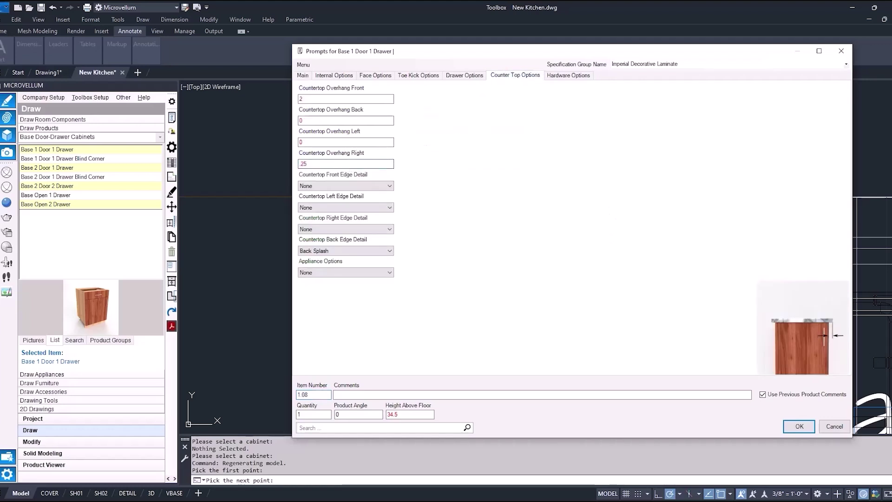
{"action": "left_click", "coordinate": [372, 76]}
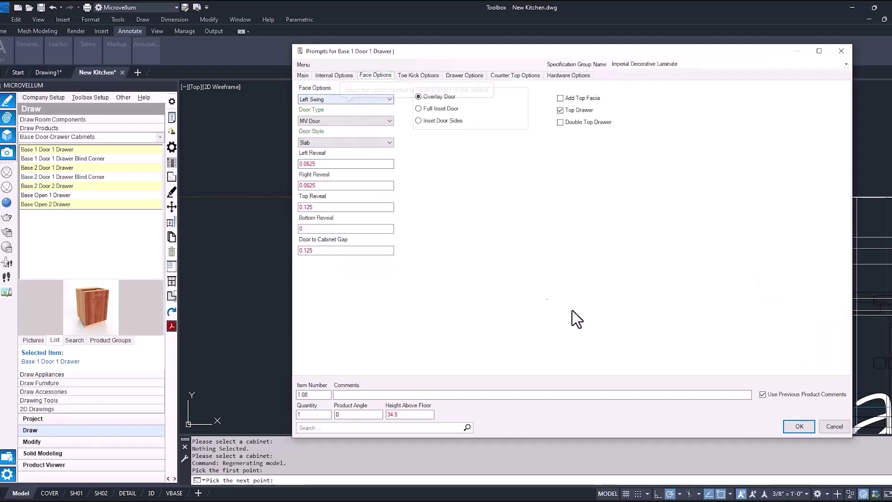
{"action": "left_click", "coordinate": [799, 427]}
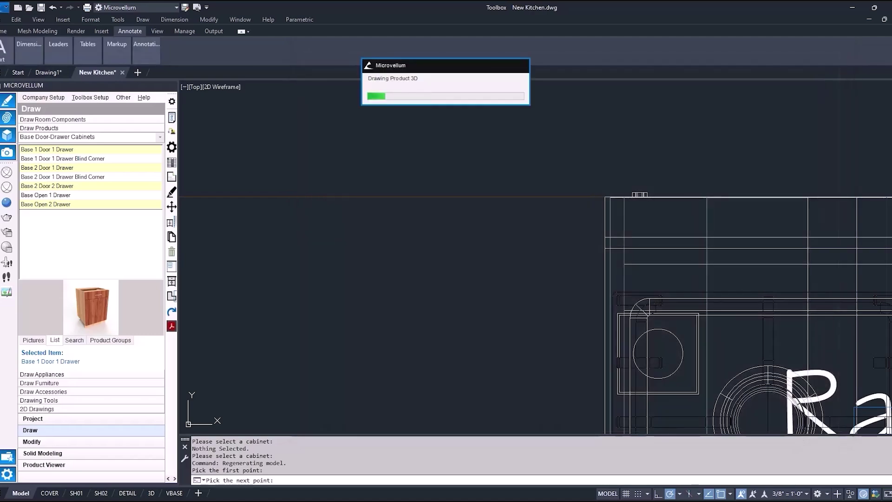
Start placing another drawer base next to an existing cabinet
{"action": "scroll", "coordinate": [371, 186], "scroll_direction": "down", "scroll_amount": 3}
{"action": "scroll", "coordinate": [465, 325], "scroll_direction": "up", "scroll_amount": 3}
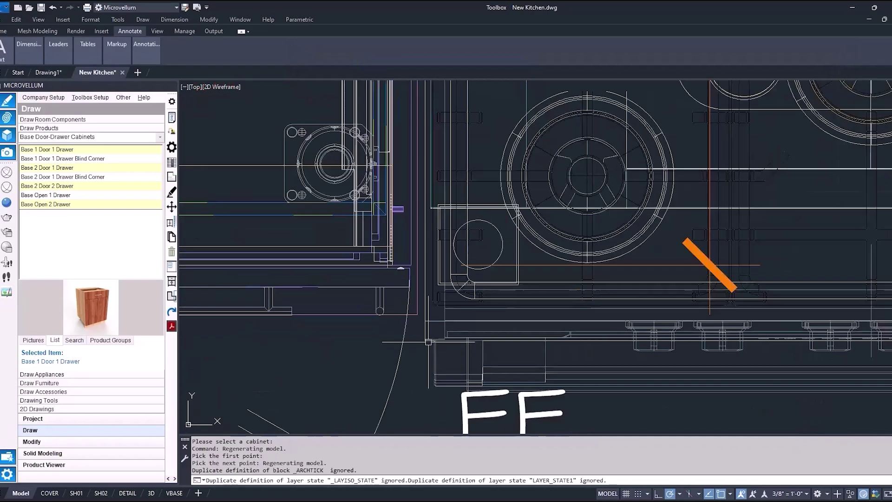
{"action": "scroll", "coordinate": [511, 316], "scroll_direction": "down", "scroll_amount": 3}
{"action": "middle_click_drag", "start_coordinate": [554, 304], "coordinate": [535, 288]}
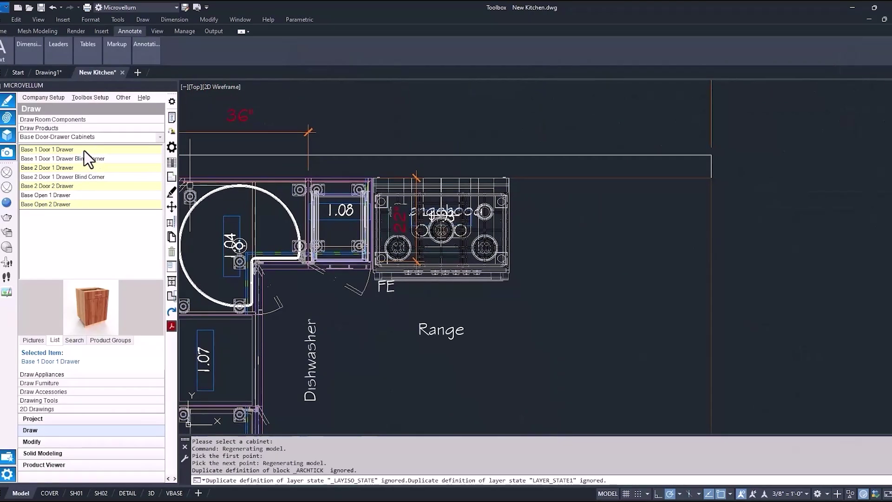
{"action": "right_click", "coordinate": [84, 151]}
{"action": "left_click", "coordinate": [104, 181]}
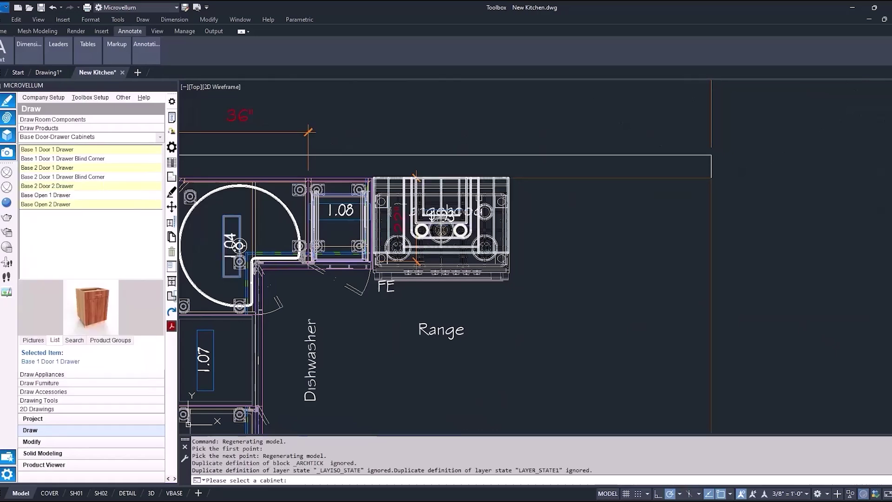
Place the new drawer base right of the range with a finished left end
{"action": "left_click", "coordinate": [482, 207]}
{"action": "left_click", "coordinate": [429, 280]}
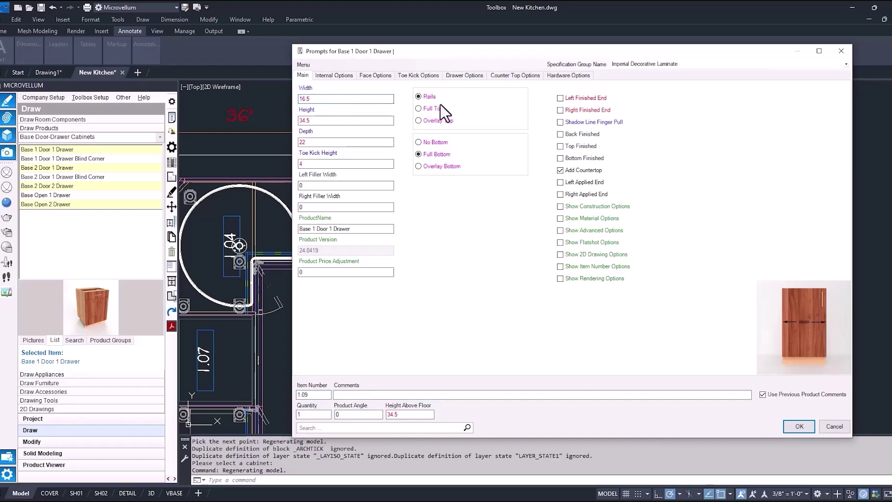
{"action": "left_click", "coordinate": [572, 99]}
Set a right-swing door and .25 left countertop overhang, then draw cabinet 1.09
{"action": "left_click", "coordinate": [385, 76]}
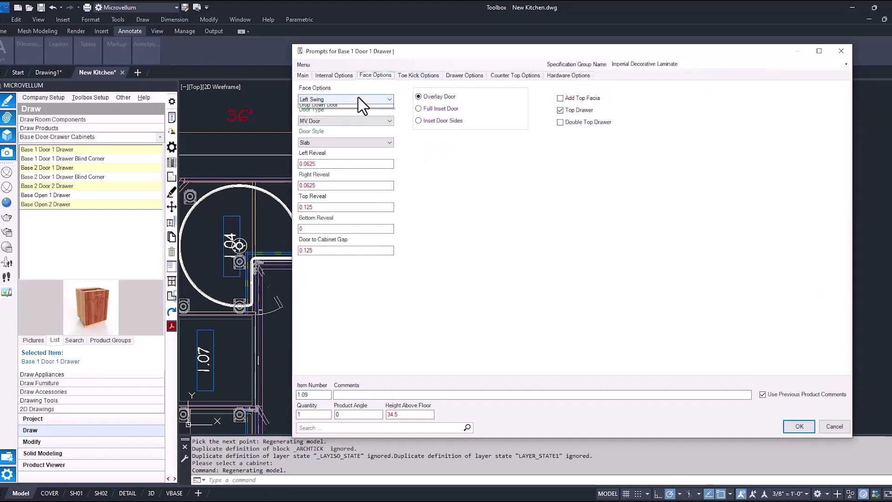
{"action": "left_click", "coordinate": [360, 100]}
{"action": "left_click", "coordinate": [344, 113]}
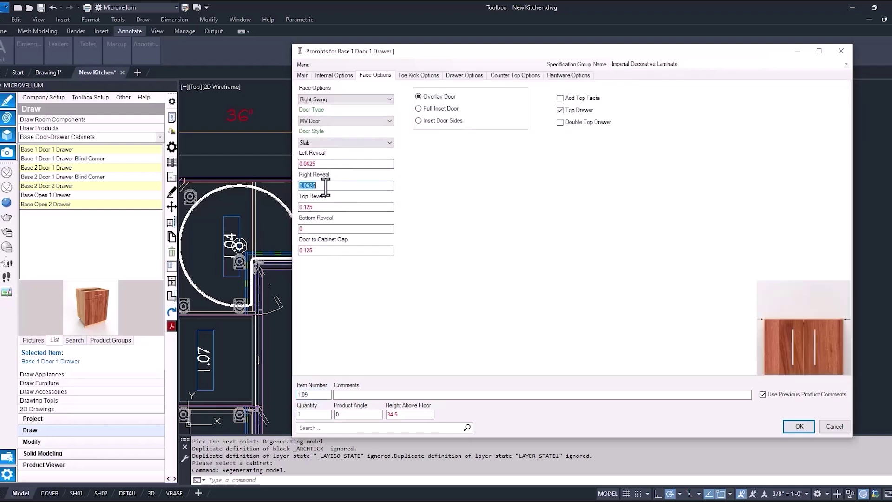
{"action": "left_click", "coordinate": [506, 75]}
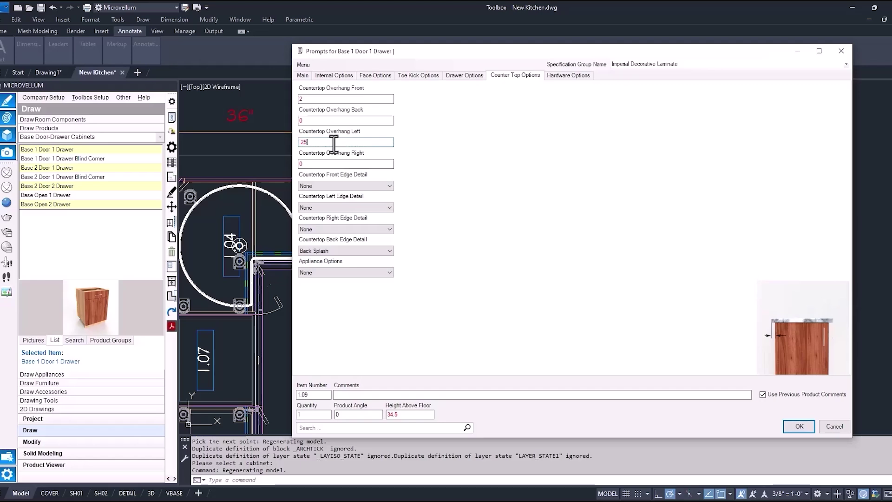
{"action": "left_click", "coordinate": [799, 426]}
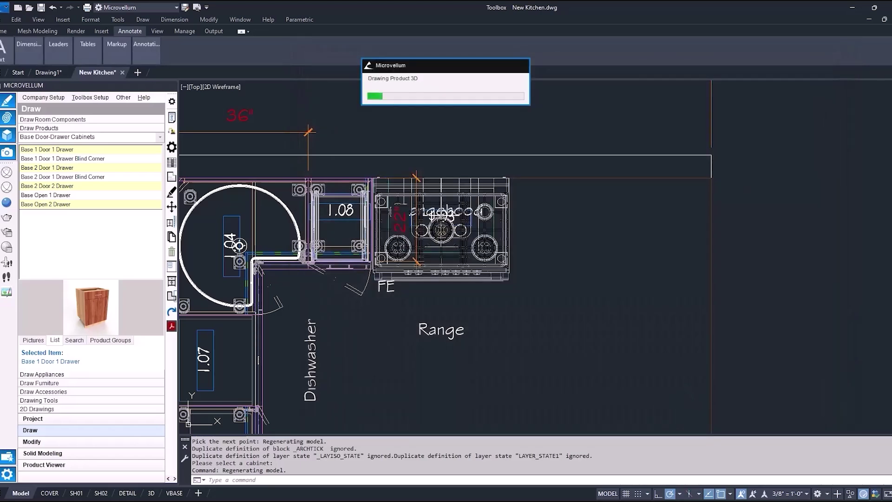
{"action": "scroll", "coordinate": [516, 275], "scroll_direction": "up", "scroll_amount": 5}
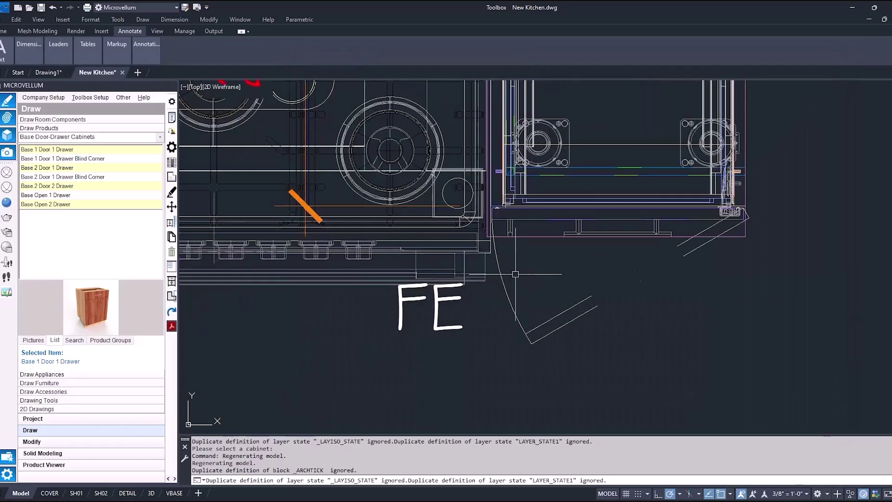
Move cabinet 1.09 by .5 to the right, away from the range
{"action": "scroll", "coordinate": [515, 275], "scroll_direction": "up", "scroll_amount": 3}
{"action": "scroll", "coordinate": [498, 197], "scroll_direction": "up", "scroll_amount": 3}
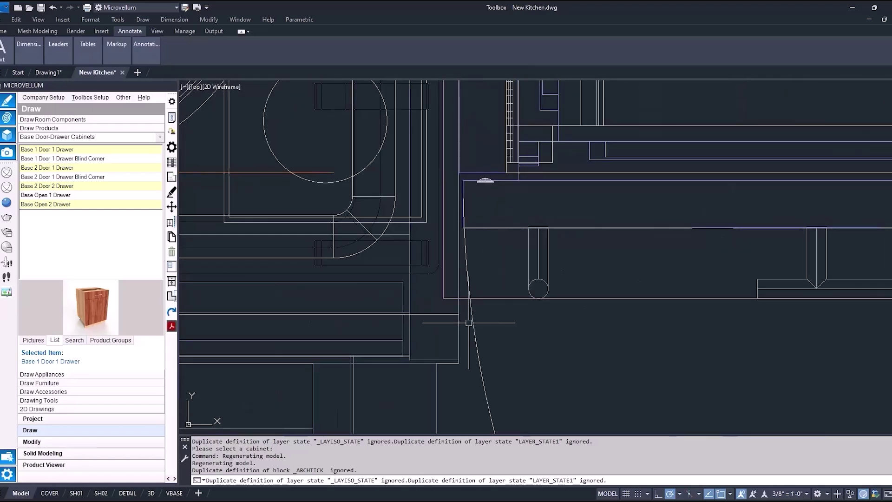
{"action": "scroll", "coordinate": [468, 322], "scroll_direction": "down", "scroll_amount": 4}
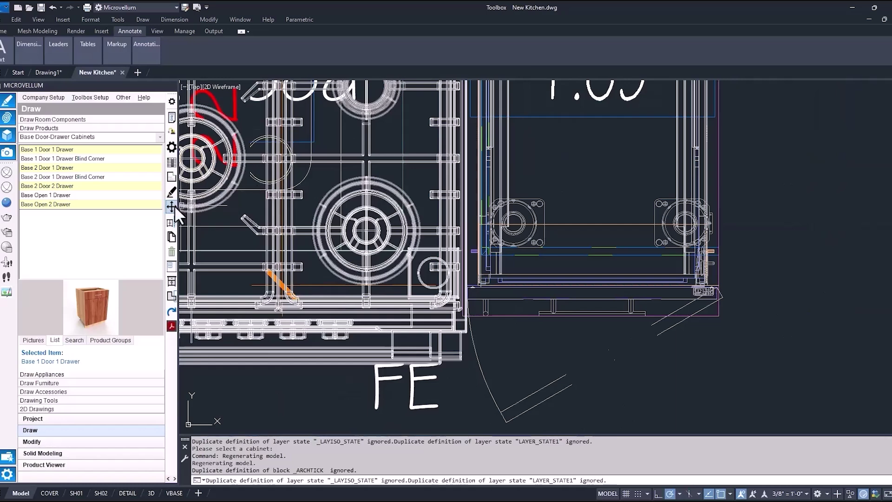
{"action": "left_click", "coordinate": [174, 205]}
{"action": "left_click", "coordinate": [512, 300]}
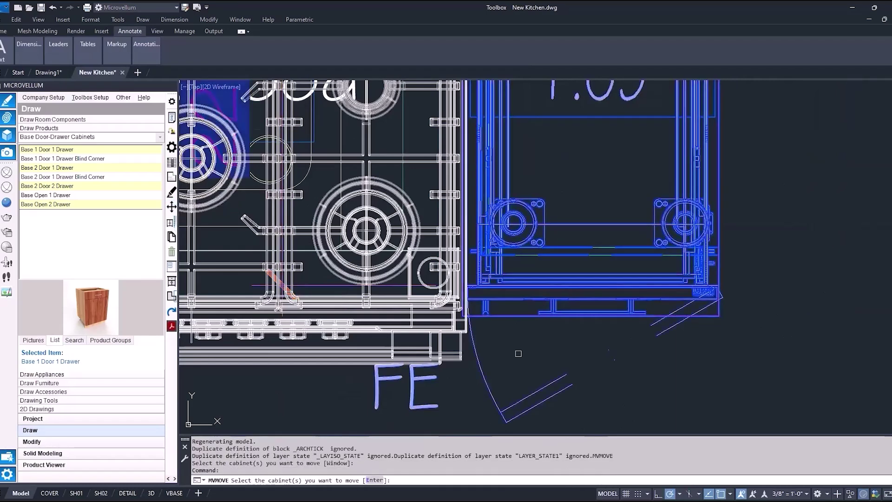
{"action": "key", "text": "Return"}
{"action": "left_click", "coordinate": [521, 353]}
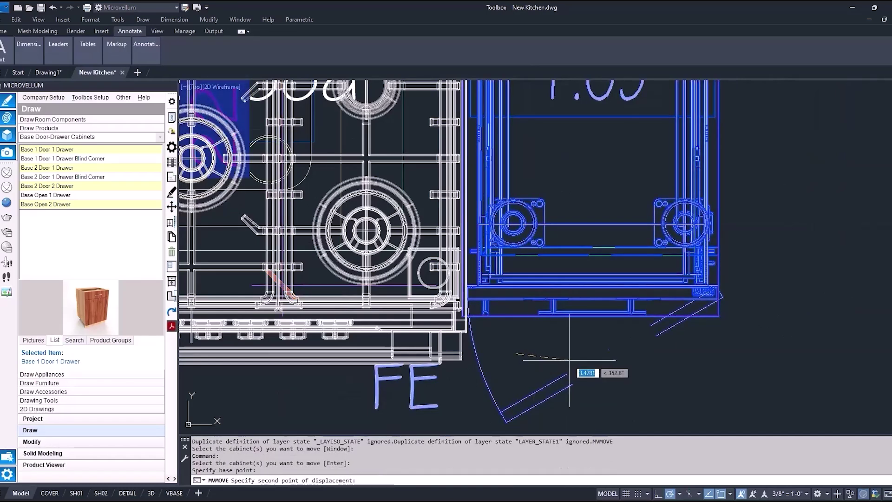
{"action": "type", "text": ".5"}
{"action": "key", "text": "Return"}
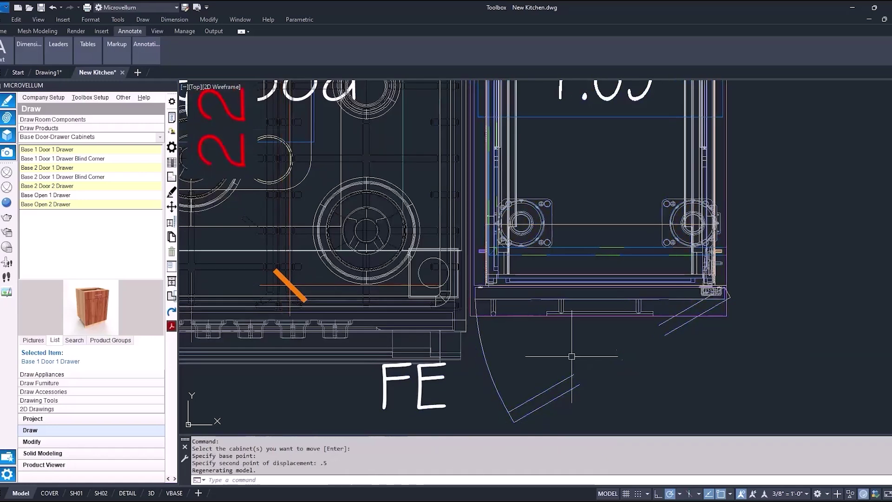
{"action": "scroll", "coordinate": [469, 314], "scroll_direction": "up", "scroll_amount": 4}
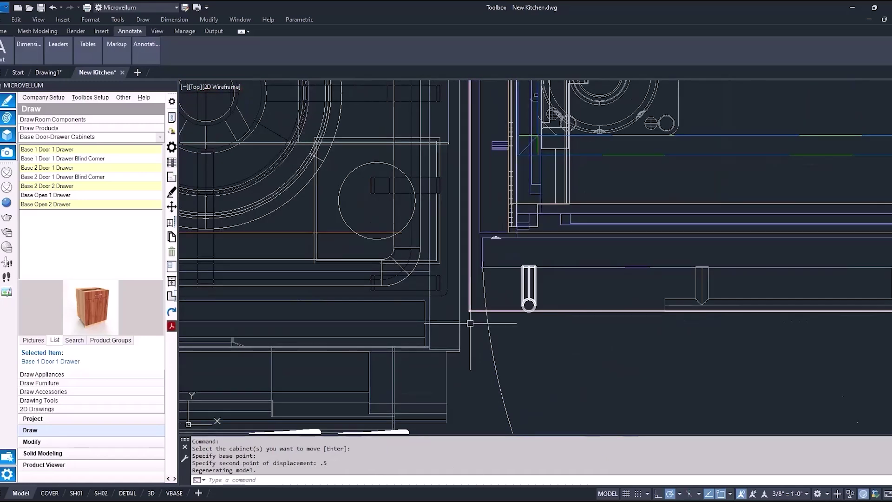
{"action": "scroll", "coordinate": [469, 322], "scroll_direction": "down", "scroll_amount": 6}
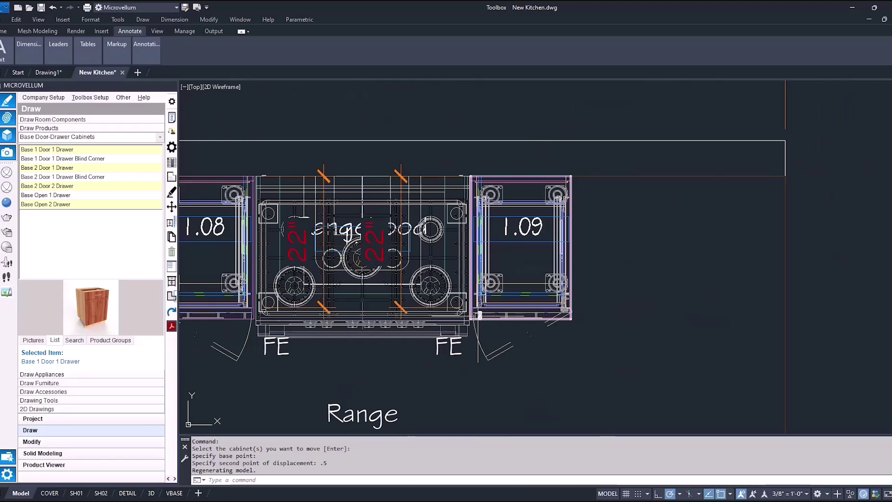
Place a Tall 2 Door Pantry from Tall Cabinets on the right side of cabinet 1.09
{"action": "left_click", "coordinate": [160, 137]}
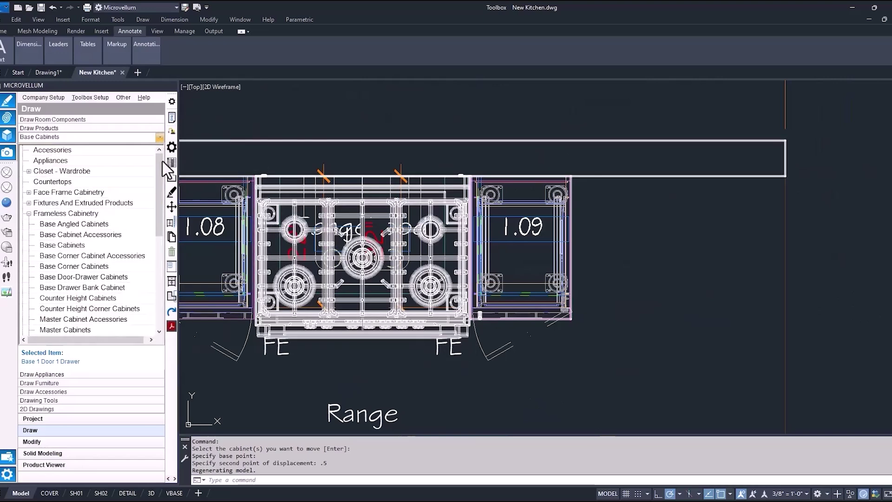
{"action": "left_click_drag", "start_coordinate": [162, 160], "coordinate": [140, 270]}
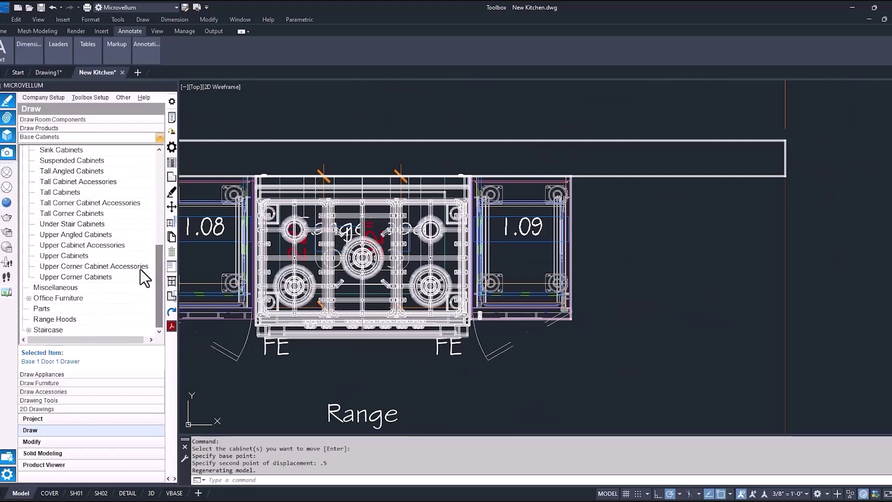
{"action": "left_click", "coordinate": [66, 194]}
{"action": "left_click", "coordinate": [56, 249]}
{"action": "right_click", "coordinate": [60, 251]}
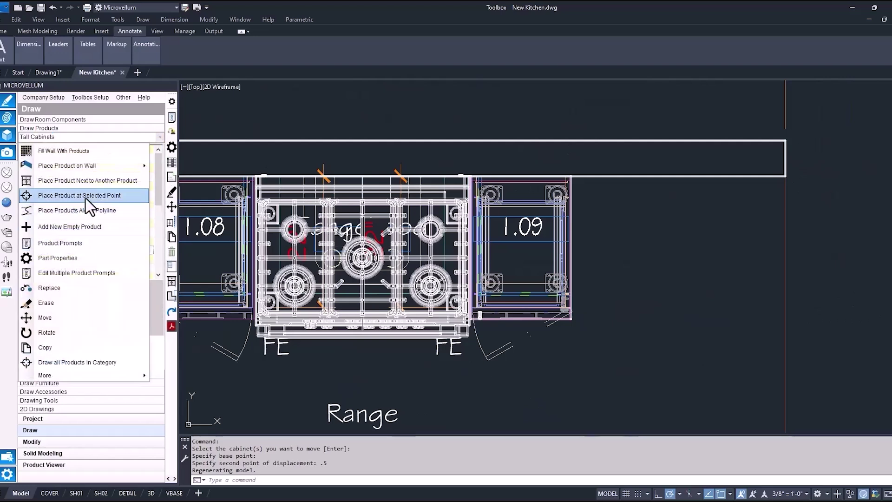
{"action": "left_click", "coordinate": [156, 188]}
{"action": "left_click", "coordinate": [509, 205]}
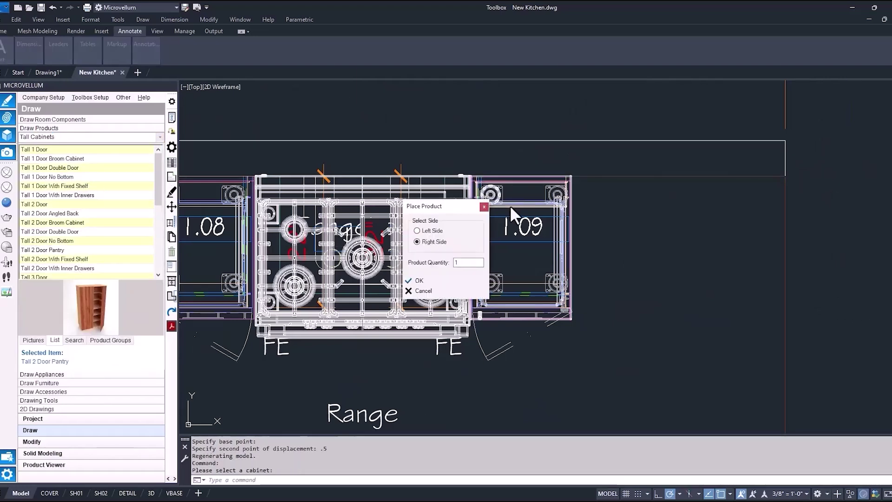
{"action": "left_click", "coordinate": [433, 277]}
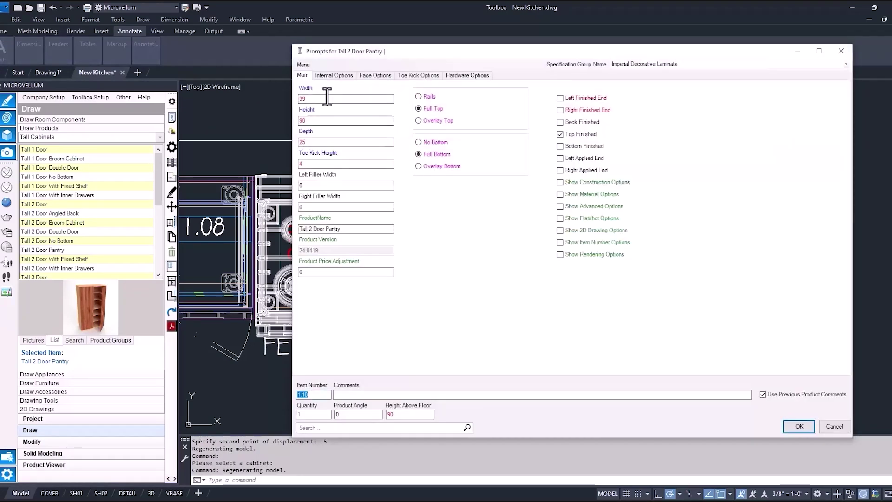
Set the pantry width from a picked point and finish both its ends
{"action": "key", "text": "Return"}
{"action": "scroll", "coordinate": [575, 182], "scroll_direction": "up", "scroll_amount": 6}
{"action": "left_click", "coordinate": [574, 181]}
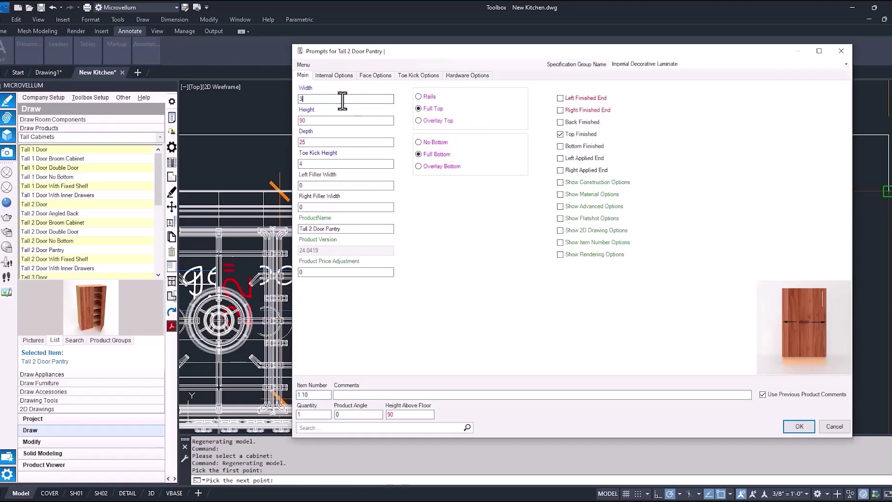
{"action": "left_click", "coordinate": [323, 164]}
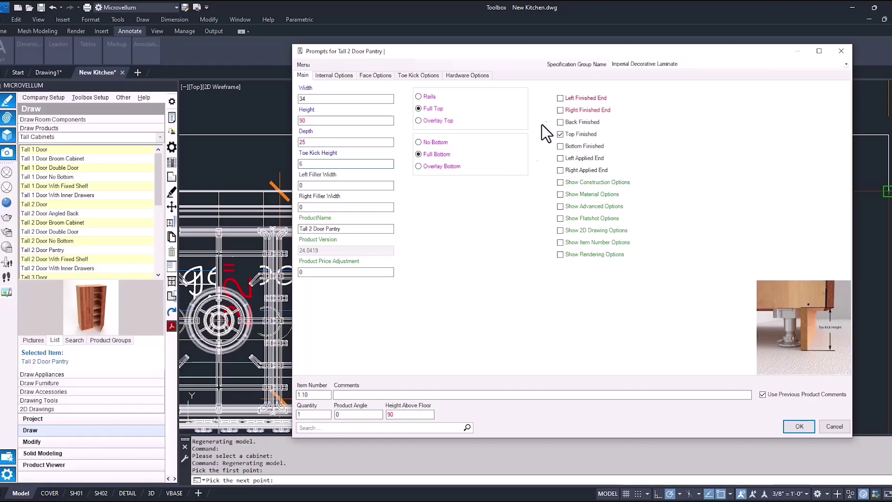
{"action": "left_click", "coordinate": [560, 98]}
{"action": "left_click", "coordinate": [561, 111]}
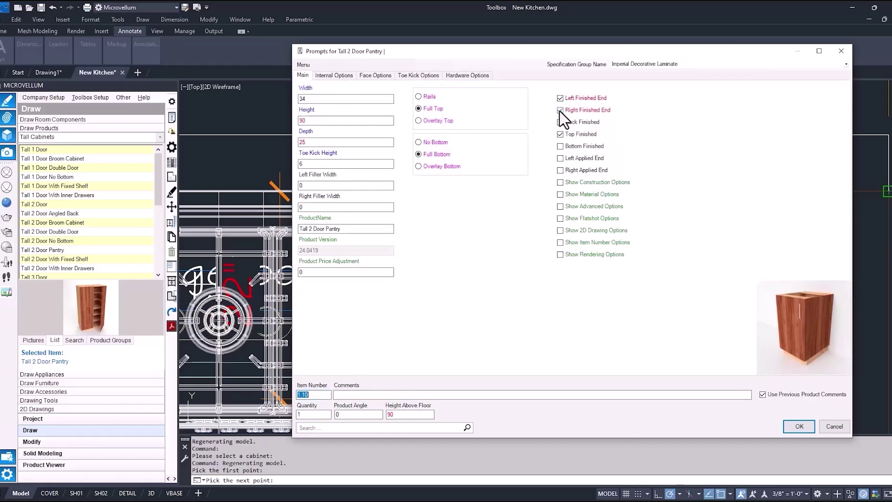
Set the pantry toe kick to Toe Kick Drawer Blum SPACE STEP and edit the right scribe
{"action": "left_click", "coordinate": [560, 182]}
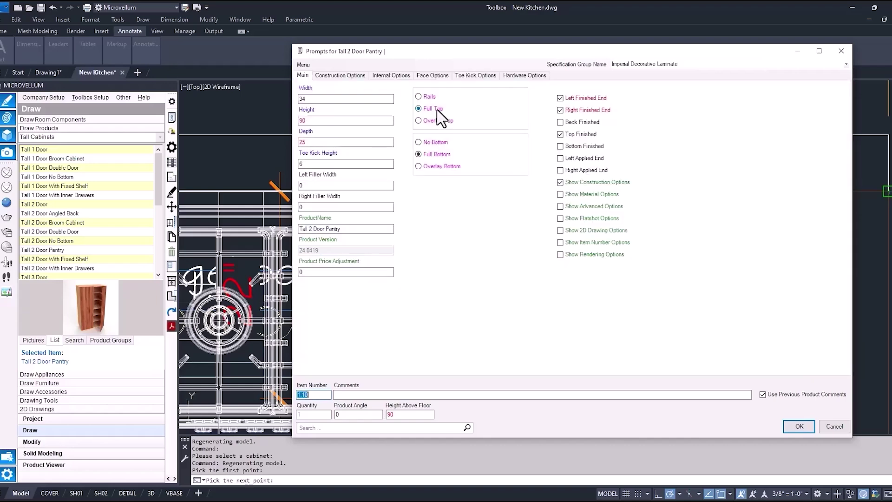
{"action": "left_click", "coordinate": [342, 76]}
{"action": "left_click", "coordinate": [358, 273]}
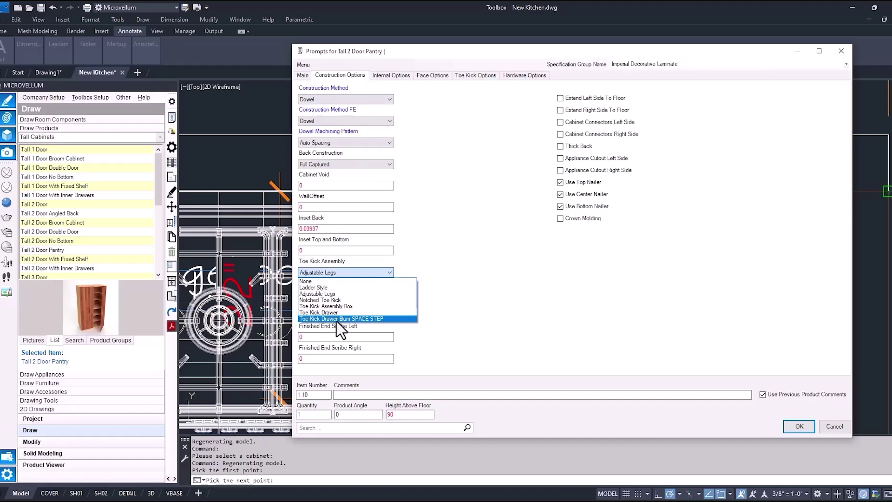
{"action": "left_click", "coordinate": [337, 319]}
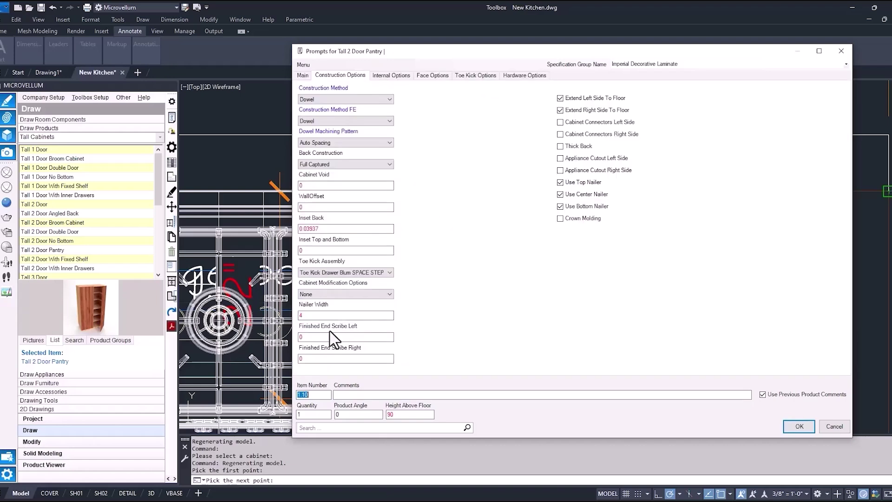
{"action": "left_click", "coordinate": [313, 358]}
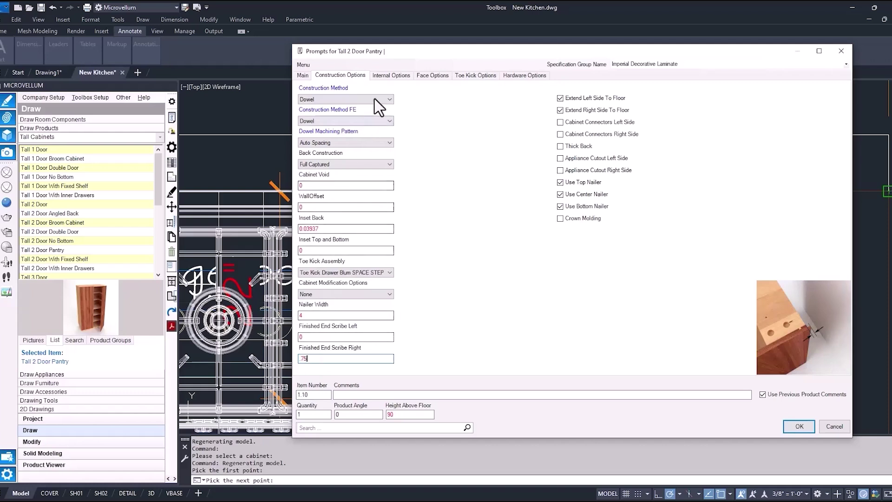
{"action": "left_click", "coordinate": [389, 75]}
Fill the pantry with Inner Drawers and 3 top adjustable shelves
{"action": "left_click", "coordinate": [387, 98]}
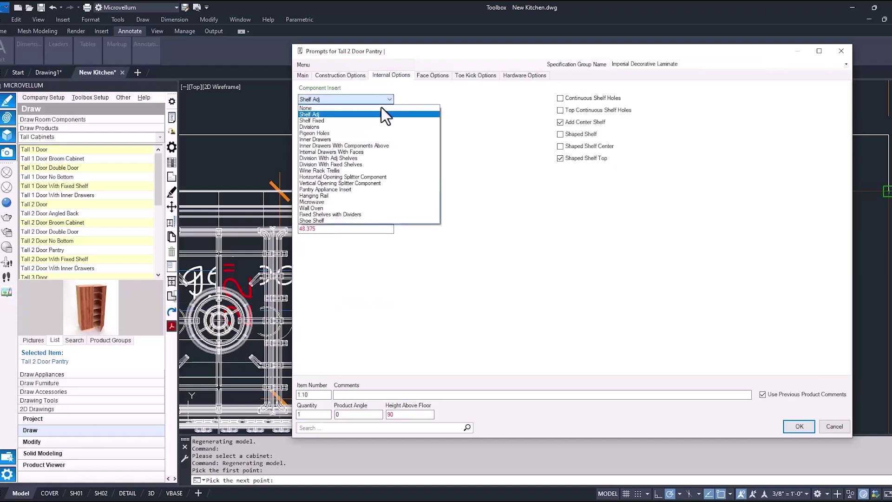
{"action": "left_click", "coordinate": [351, 140]}
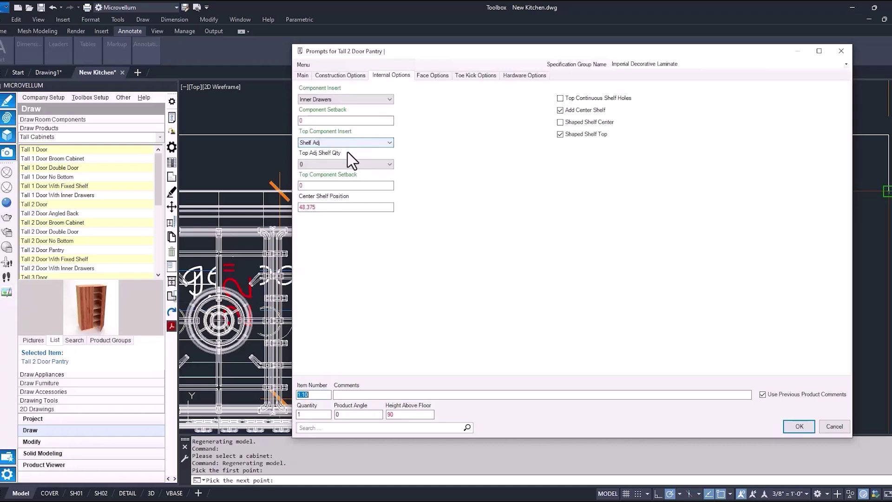
{"action": "left_click", "coordinate": [347, 164]}
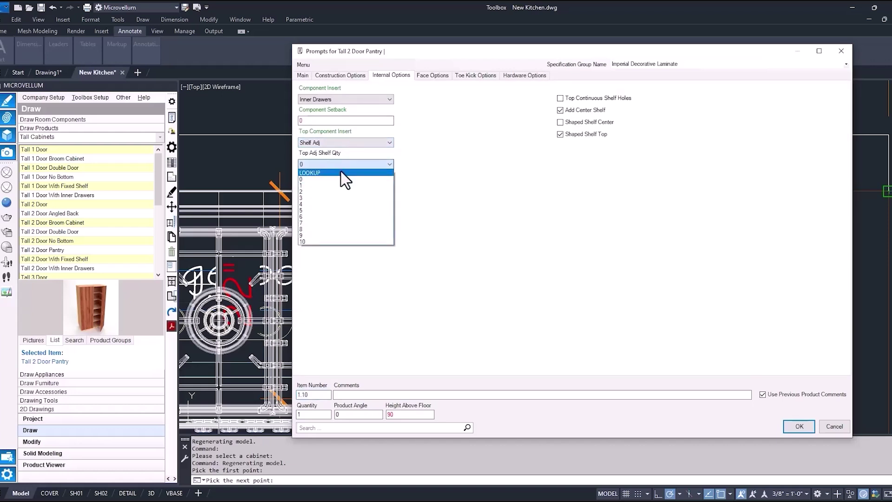
{"action": "left_click", "coordinate": [328, 198]}
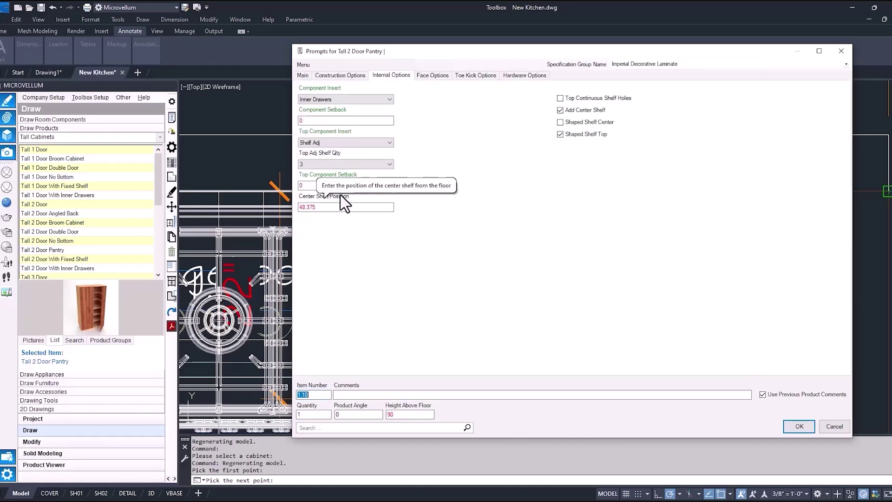
Open the pantry's Subassemblies list from Face Options
{"action": "left_click", "coordinate": [428, 75]}
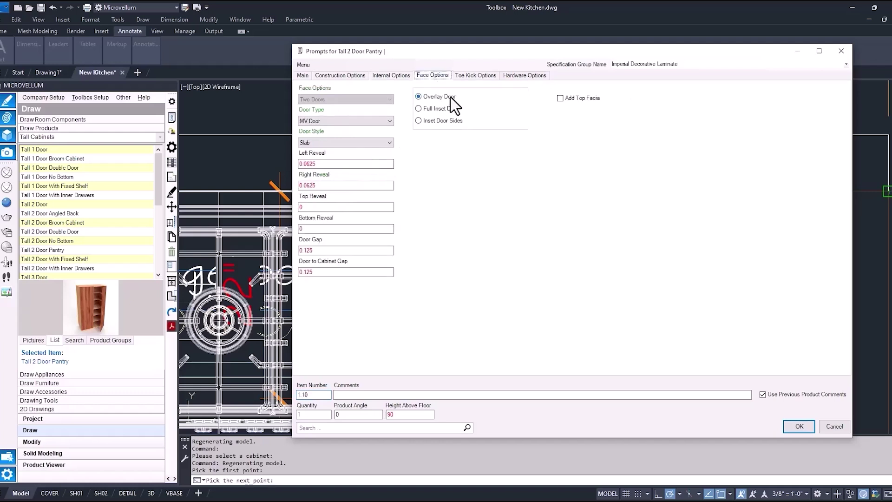
{"action": "right_click", "coordinate": [472, 183]}
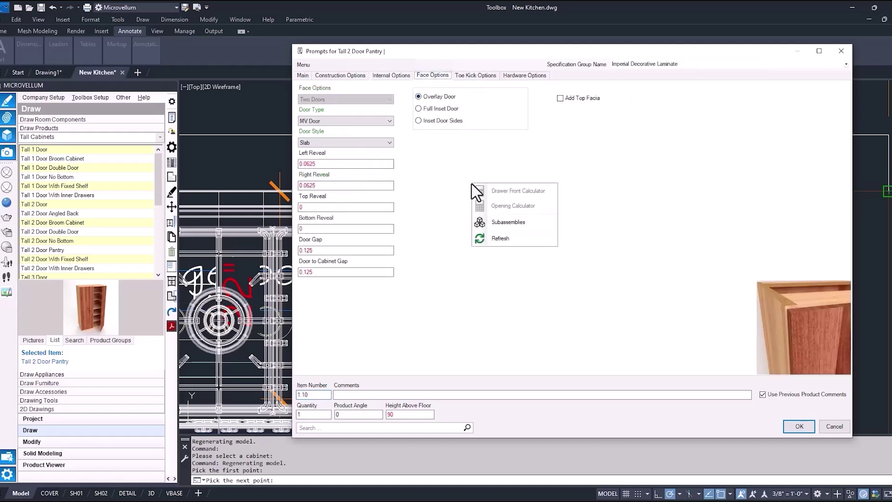
{"action": "left_click", "coordinate": [508, 223]}
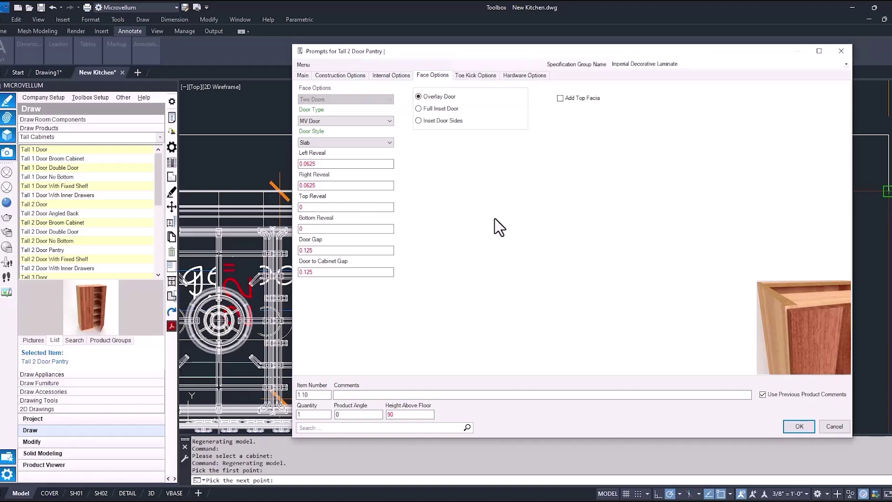
{"action": "right_click", "coordinate": [313, 171]}
Set Inner Drawers to 4 with top gap and spacing of 3, save, and close Subassemblies
{"action": "left_click", "coordinate": [344, 178]}
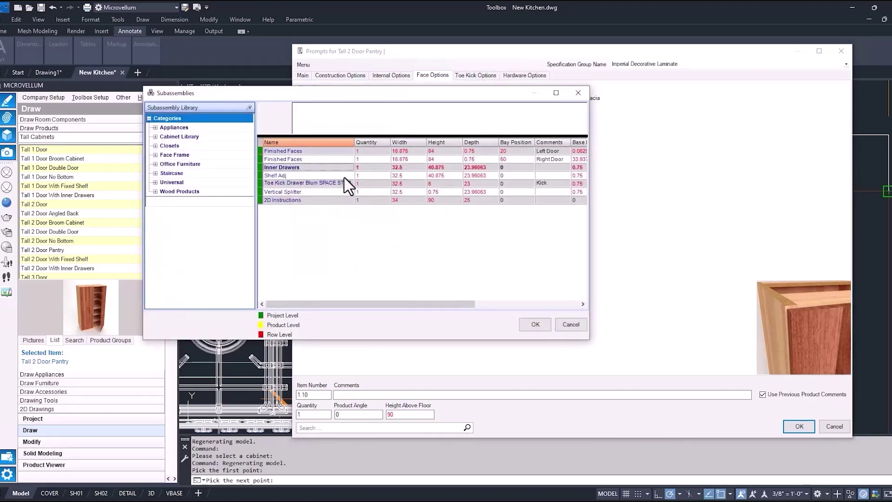
{"action": "left_click", "coordinate": [345, 120]}
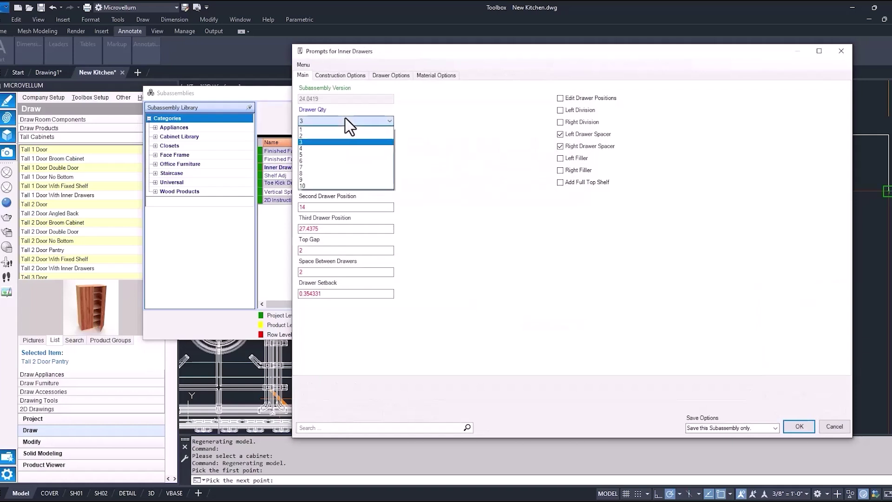
{"action": "left_click", "coordinate": [338, 155]}
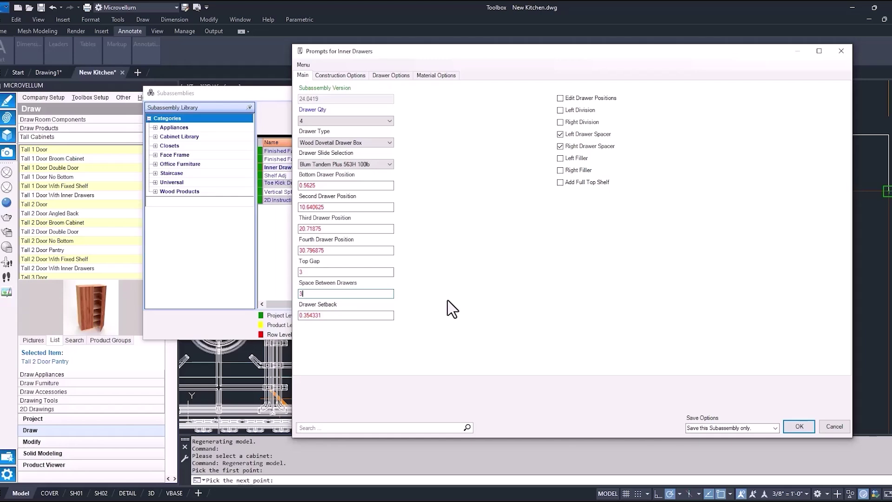
{"action": "left_click", "coordinate": [795, 428]}
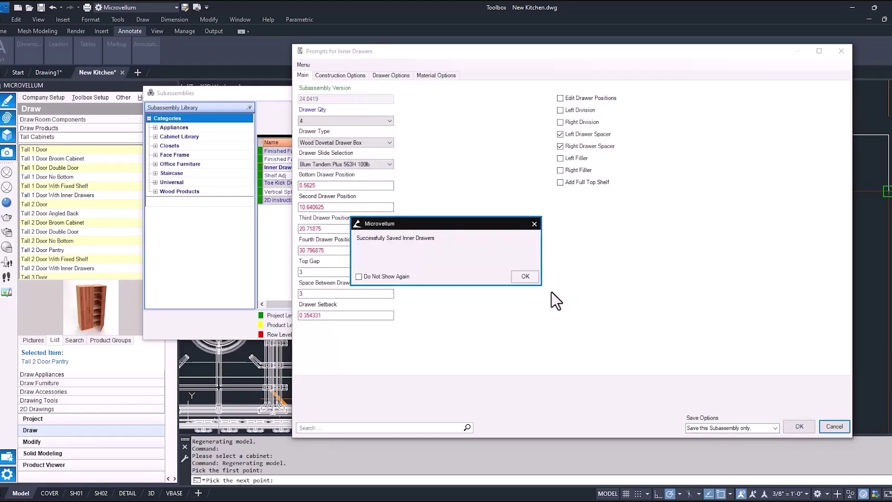
{"action": "left_click", "coordinate": [524, 275]}
{"action": "left_click", "coordinate": [532, 324]}
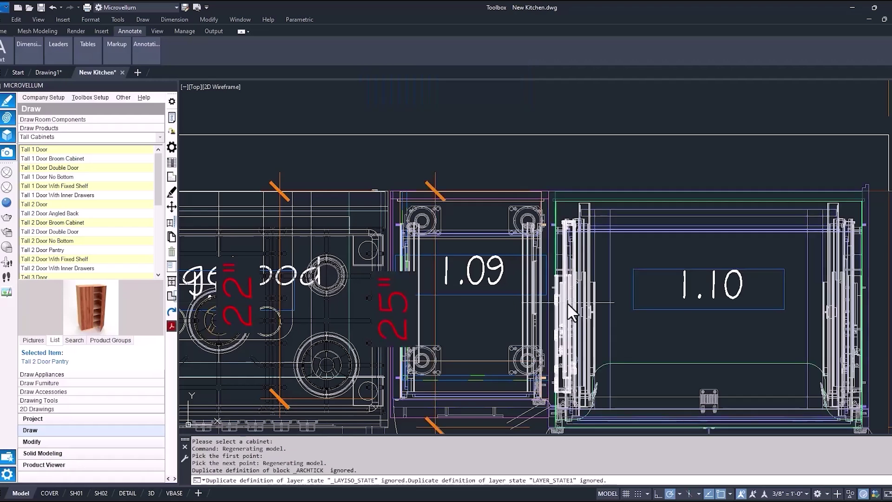
Switch the catalogue to Upper Cabinets and start drawing an Upper 1 Door
{"action": "scroll", "coordinate": [604, 255], "scroll_direction": "down", "scroll_amount": 3}
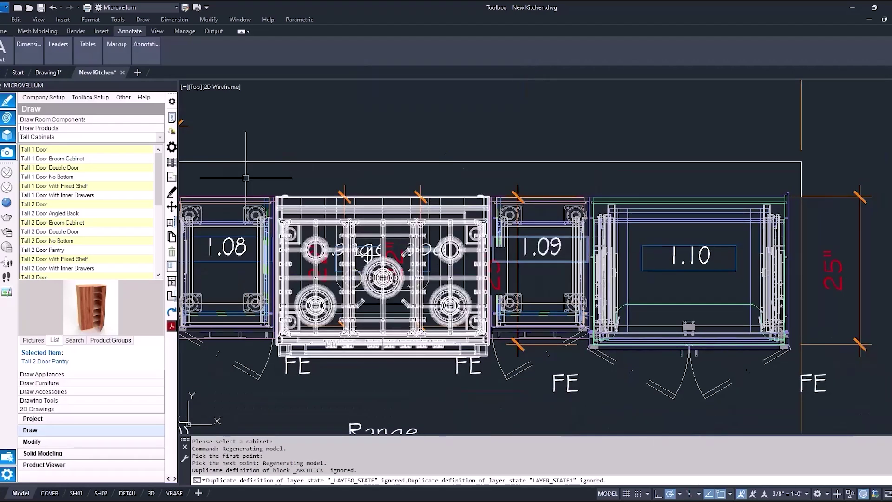
{"action": "left_click", "coordinate": [160, 138]}
{"action": "left_click_drag", "start_coordinate": [160, 160], "coordinate": [153, 242]}
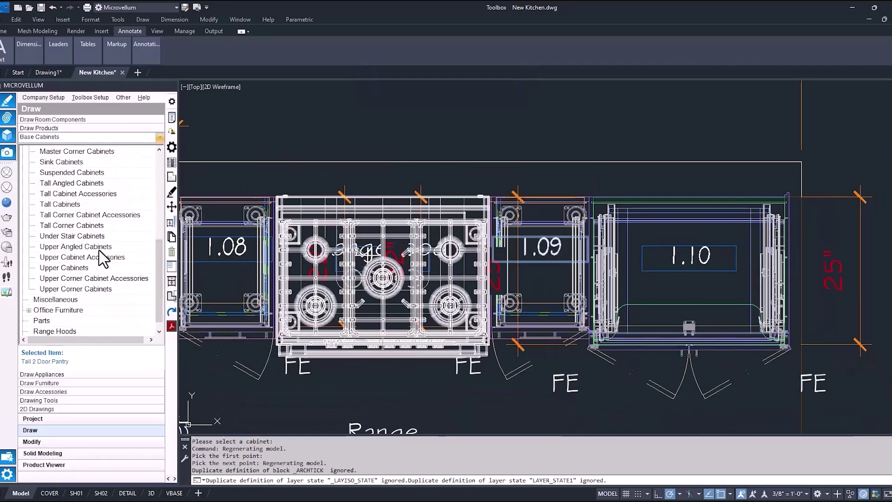
{"action": "left_click", "coordinate": [85, 269]}
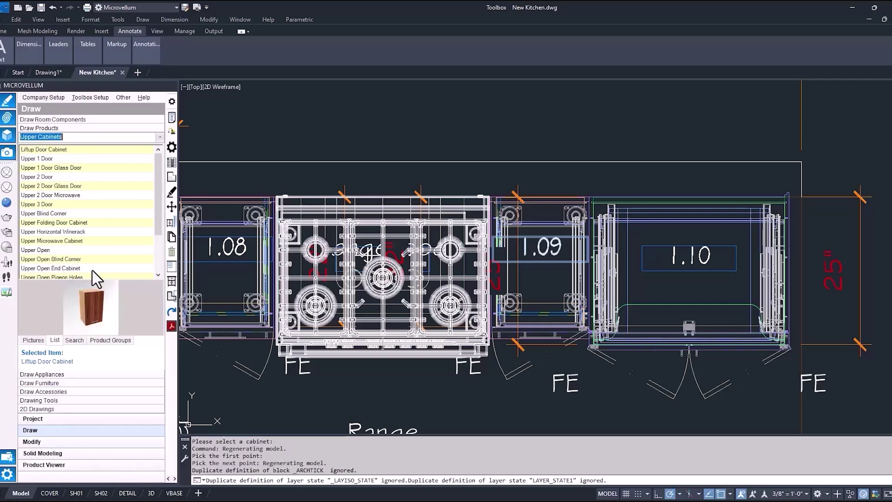
{"action": "left_click", "coordinate": [58, 160]}
{"action": "right_click", "coordinate": [58, 160]}
{"action": "left_click", "coordinate": [85, 184]}
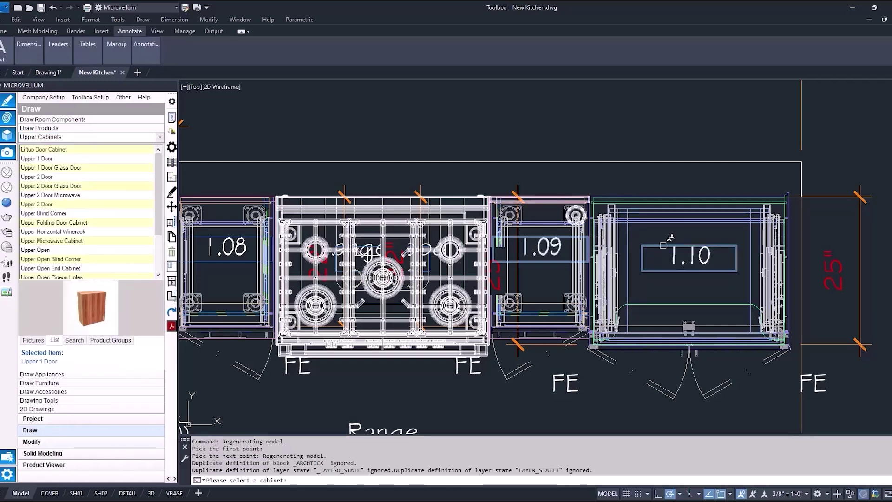
Position the Upper 1 Door next to cabinet 1.10 with default settings
{"action": "left_click", "coordinate": [663, 245]}
{"action": "left_click", "coordinate": [419, 280]}
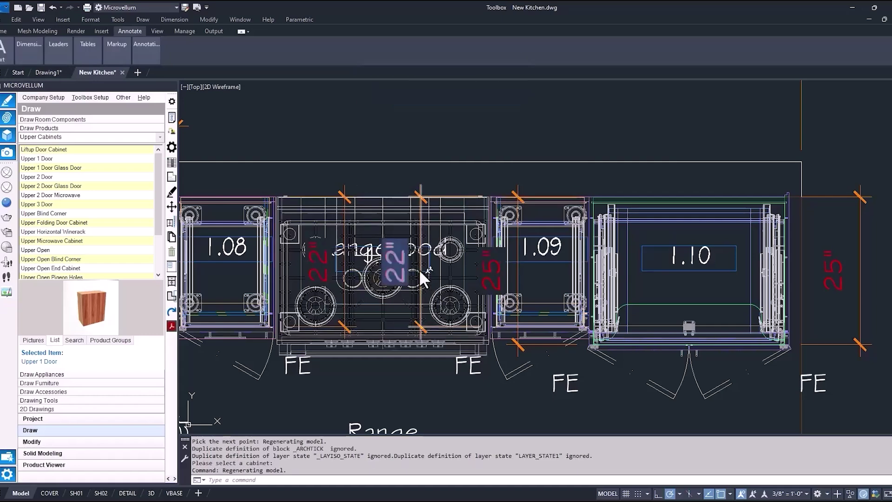
{"action": "key", "text": "Return"}
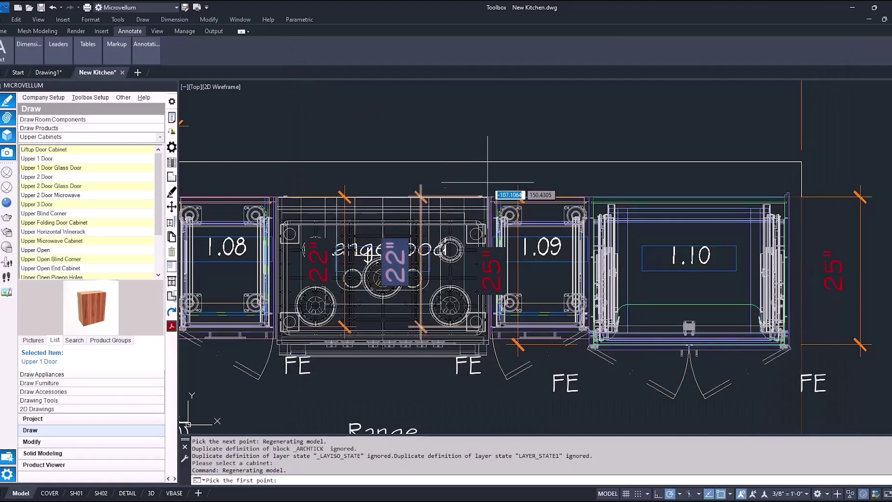
{"action": "scroll", "coordinate": [479, 233], "scroll_direction": "up", "scroll_amount": 5}
{"action": "left_click", "coordinate": [755, 239]}
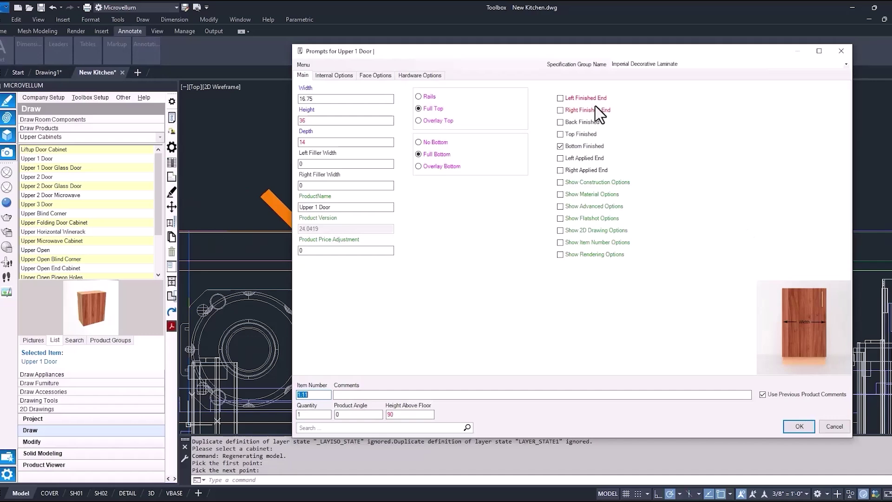
Give upper cabinet 1.11 a finished left end and a right-swing door, then draw it
{"action": "left_click", "coordinate": [584, 99]}
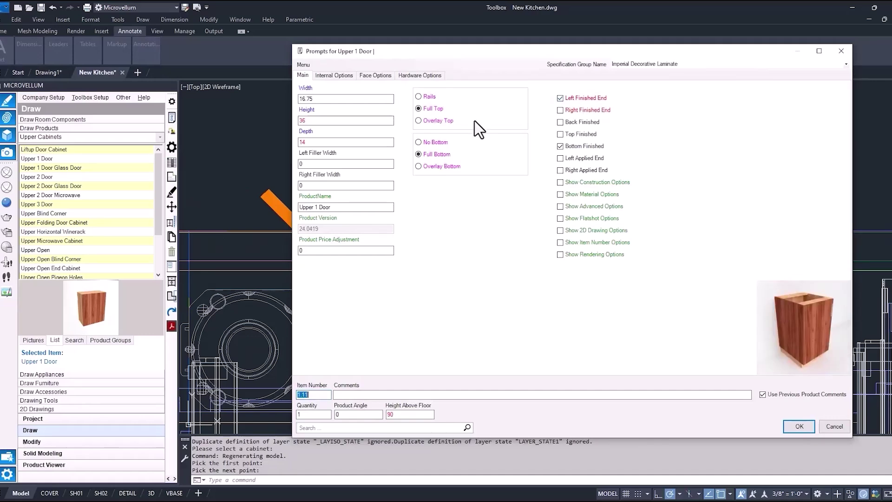
{"action": "left_click", "coordinate": [376, 77]}
{"action": "left_click", "coordinate": [348, 99]}
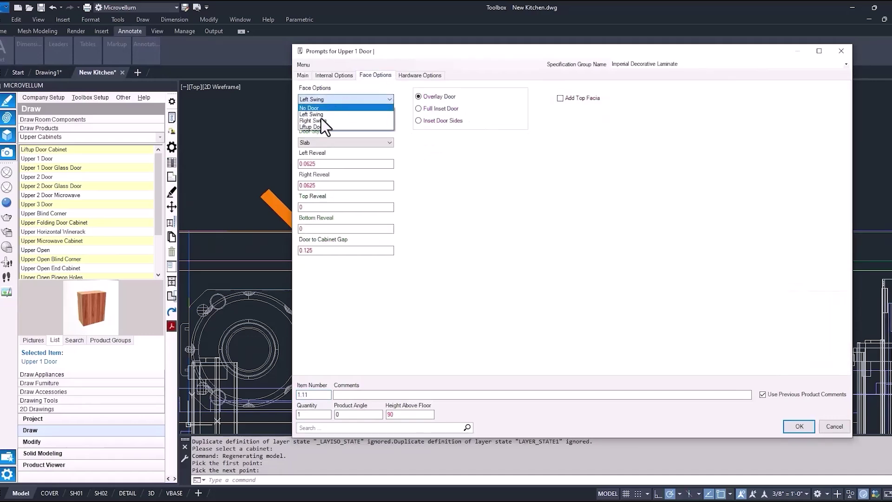
{"action": "left_click", "coordinate": [319, 114]}
{"action": "left_click", "coordinate": [309, 186]}
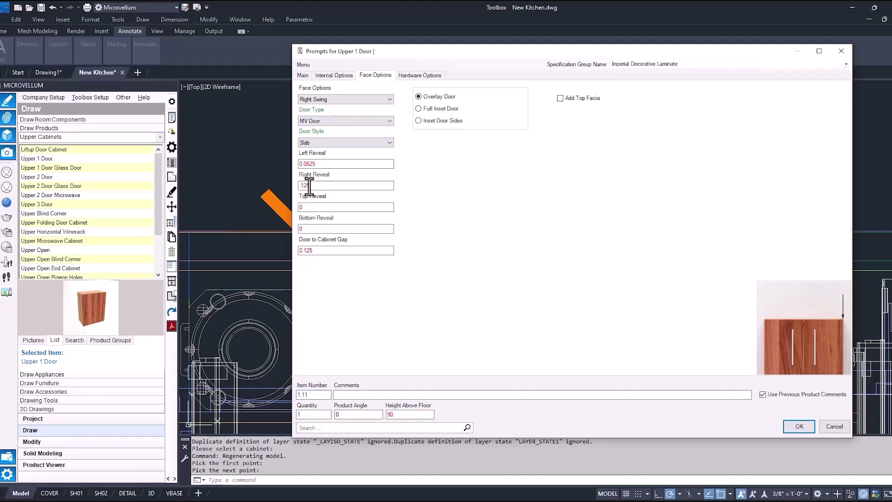
{"action": "left_click", "coordinate": [799, 426]}
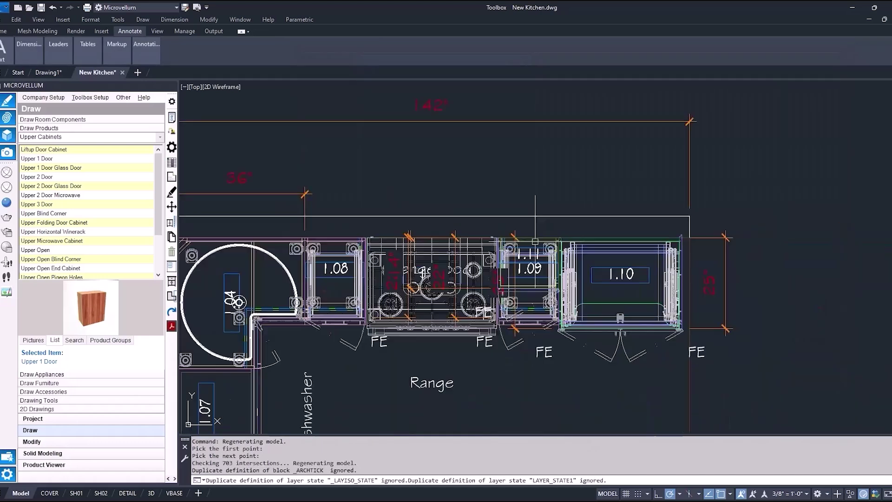
Inspect the kitchen in a southwest 3D view, then expand the product category tree
{"action": "middle_click_drag", "start_coordinate": [540, 375], "coordinate": [519, 311]}
{"action": "type", "text": "sw"}
{"action": "key", "text": "Return"}
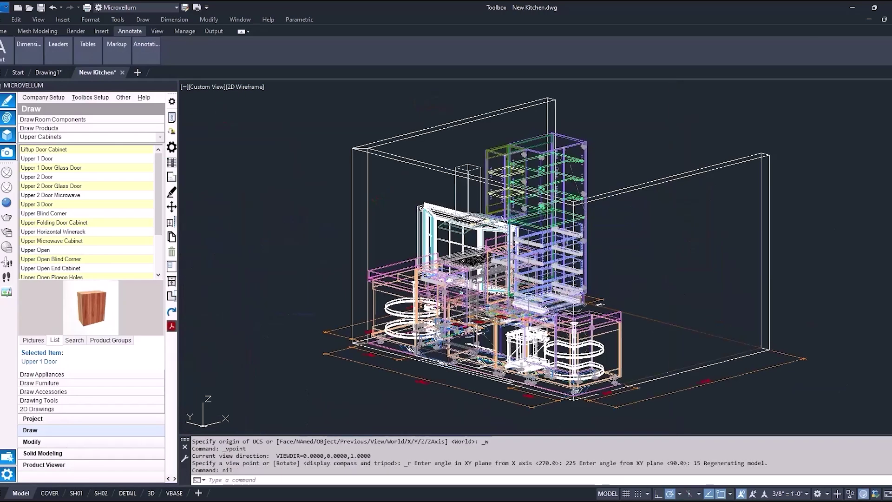
{"action": "middle_click_drag", "start_coordinate": [600, 304], "coordinate": [677, 262], "text": "shift"}
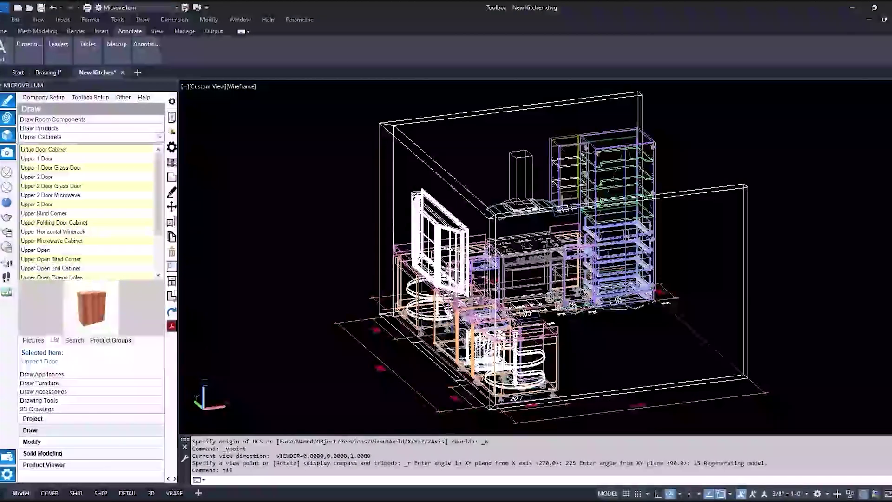
{"action": "scroll", "coordinate": [677, 261], "scroll_direction": "up", "scroll_amount": 8}
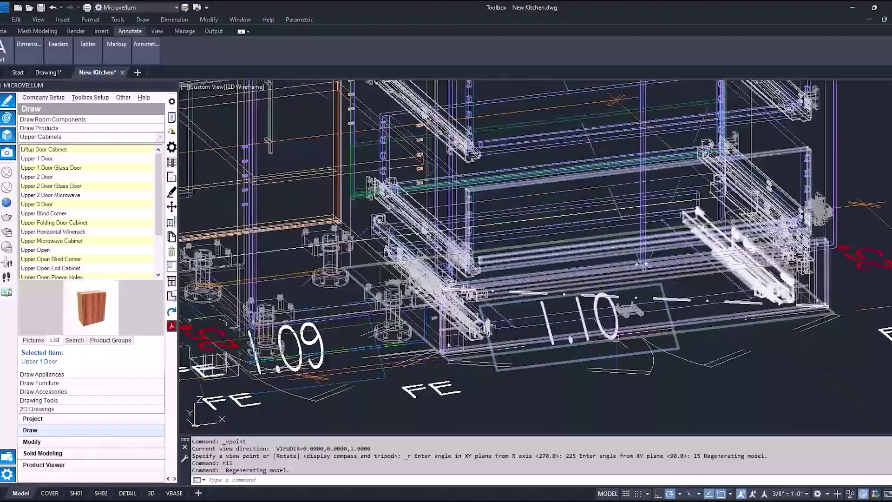
{"action": "scroll", "coordinate": [670, 333], "scroll_direction": "down", "scroll_amount": 3}
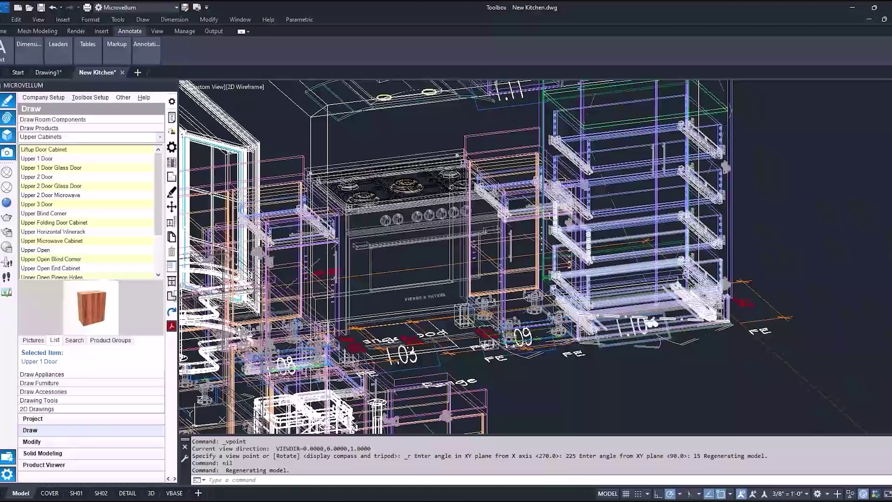
{"action": "scroll", "coordinate": [535, 258], "scroll_direction": "down", "scroll_amount": 4}
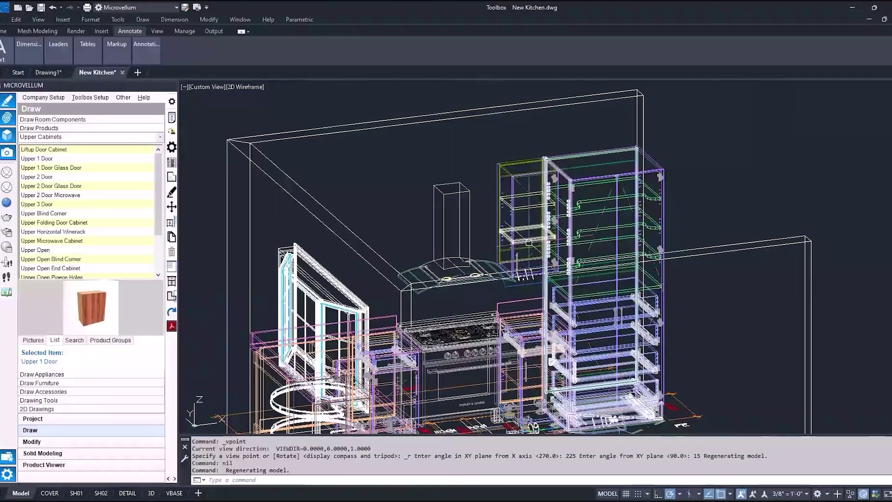
{"action": "middle_click_drag", "start_coordinate": [536, 258], "coordinate": [380, 276], "text": "shift"}
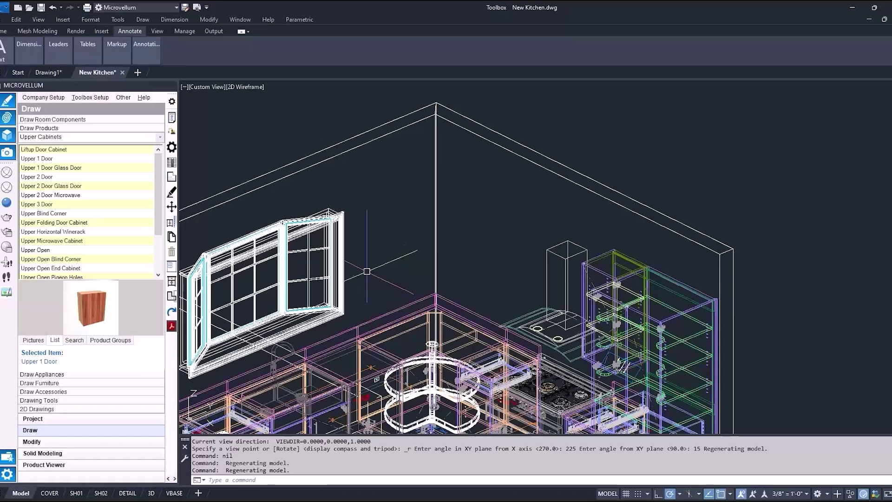
{"action": "left_click", "coordinate": [160, 138]}
{"action": "left_click_drag", "start_coordinate": [155, 166], "coordinate": [141, 260]}
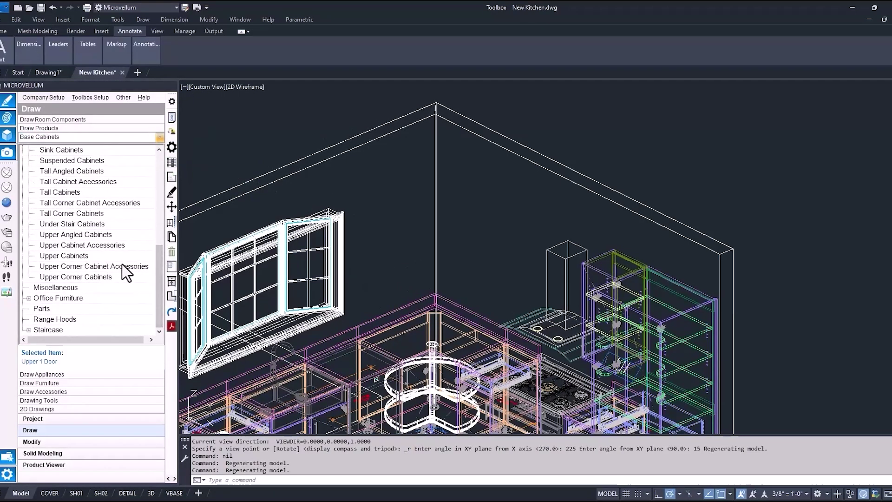
Start placing an Upper Corner Diagonal Cabinet into the corner, picking the left and right walls
{"action": "left_click", "coordinate": [85, 277]}
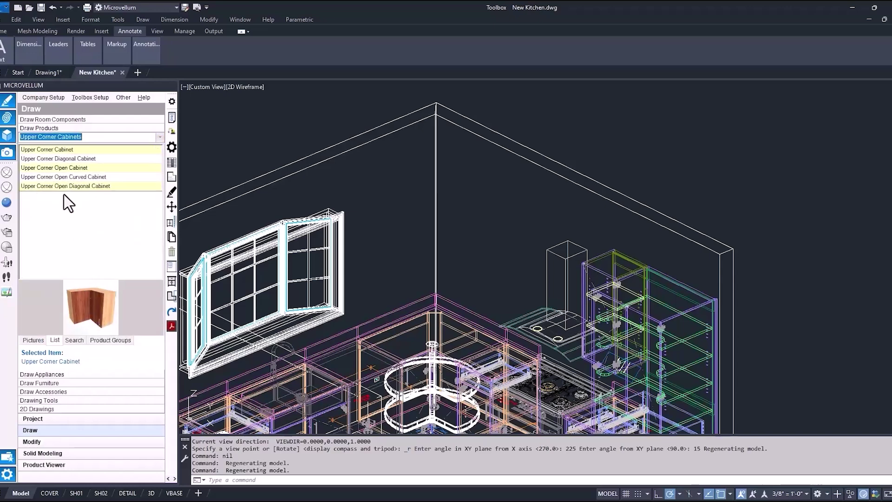
{"action": "left_click", "coordinate": [54, 164]}
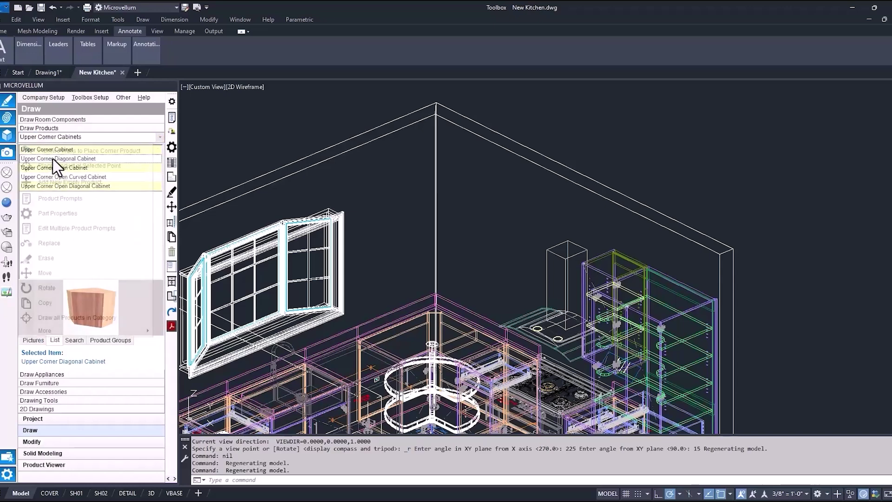
{"action": "right_click", "coordinate": [55, 163]}
{"action": "left_click", "coordinate": [60, 149]}
{"action": "left_click", "coordinate": [346, 149]}
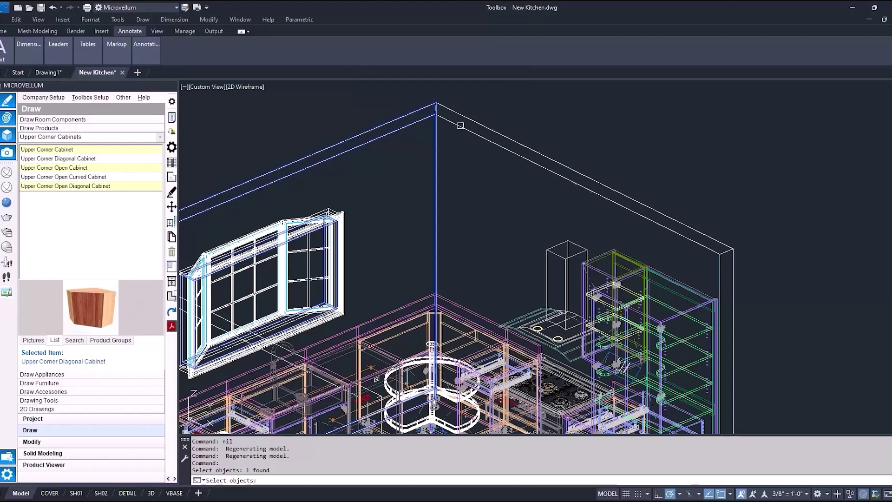
{"action": "left_click", "coordinate": [462, 125]}
Set the corner cabinet's width and depth to 24 and change its product type under advanced options
{"action": "key", "text": "Return"}
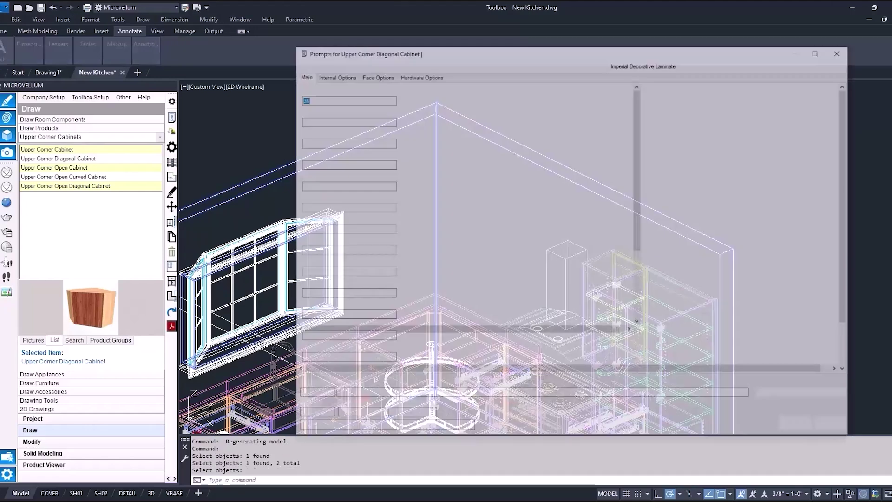
{"action": "left_click", "coordinate": [320, 99]}
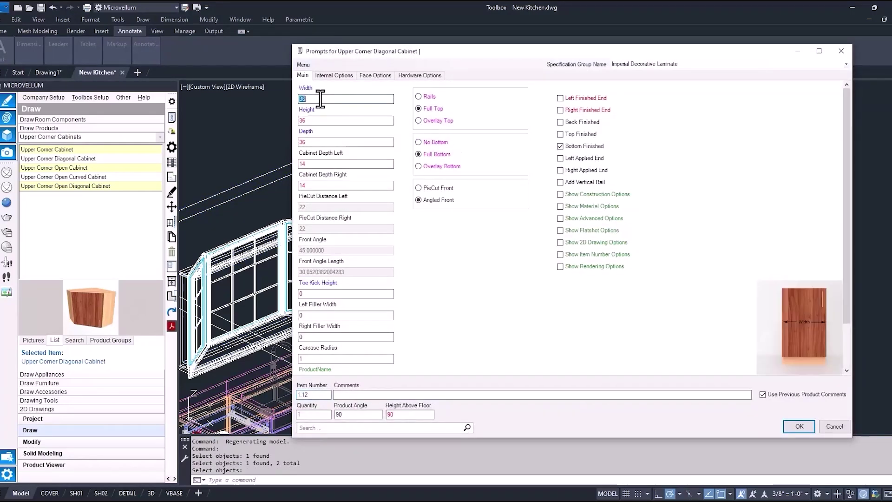
{"action": "left_click", "coordinate": [316, 143]}
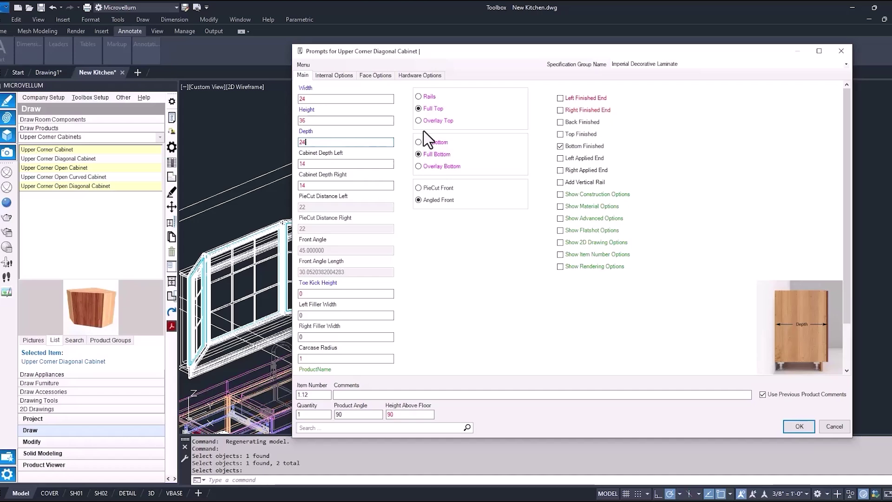
{"action": "left_click", "coordinate": [560, 218]}
{"action": "left_click", "coordinate": [328, 76]}
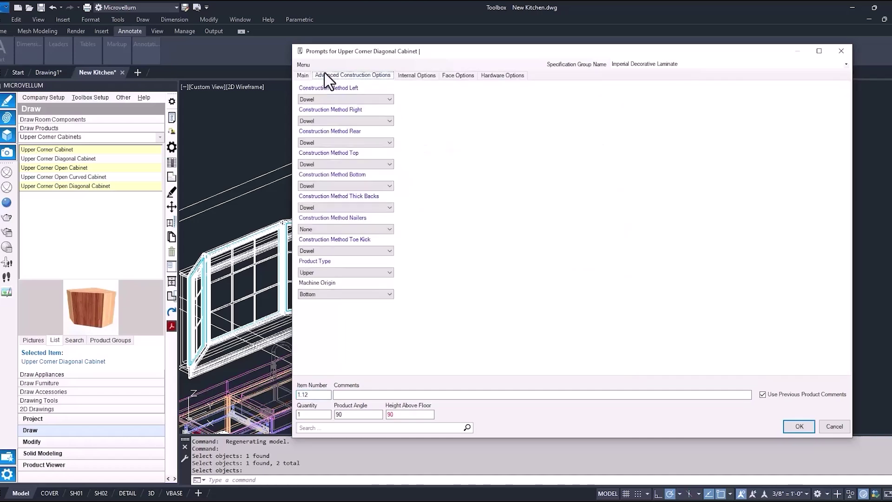
{"action": "left_click", "coordinate": [337, 273]}
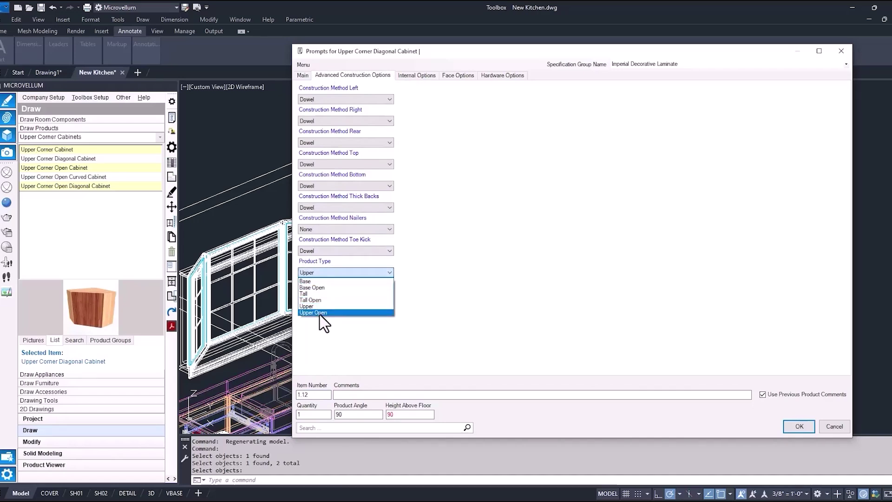
{"action": "left_click", "coordinate": [320, 314]}
Set Face Options to a single Right Swing door and open the Subassemblies list
{"action": "left_click", "coordinate": [415, 75]}
{"action": "left_click", "coordinate": [458, 75]}
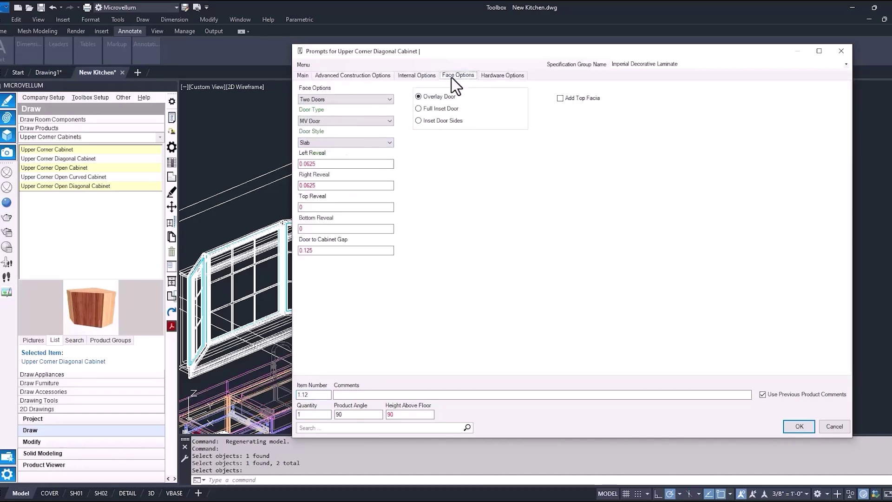
{"action": "left_click", "coordinate": [353, 99]}
{"action": "left_click", "coordinate": [328, 121]}
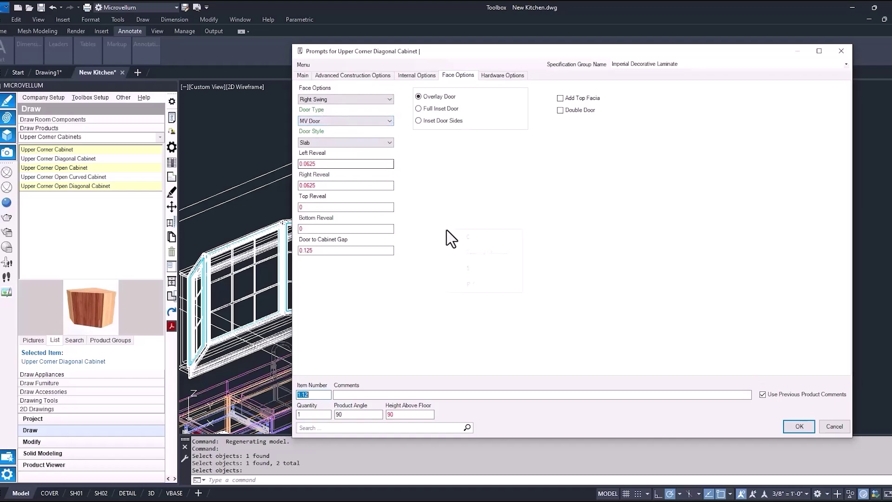
{"action": "left_click", "coordinate": [474, 268]}
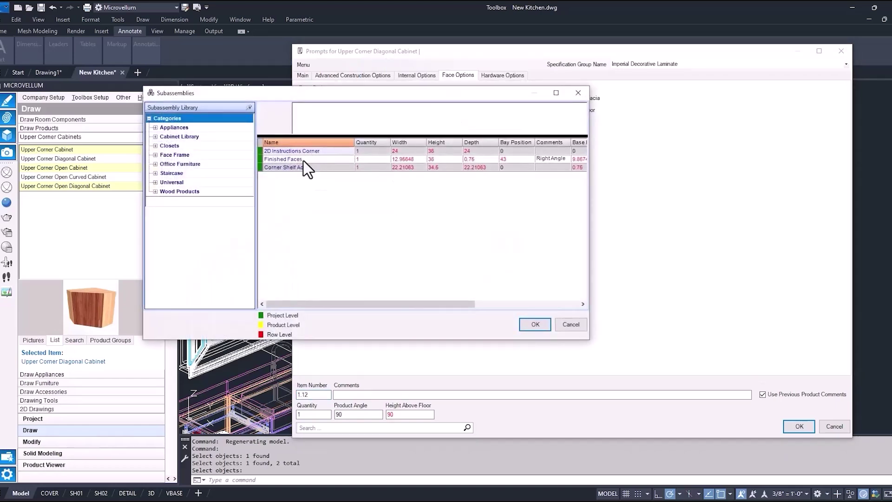
Enable Glass Door in the Finished Faces prompts and save it
{"action": "right_click", "coordinate": [303, 160]}
{"action": "left_click", "coordinate": [343, 168]}
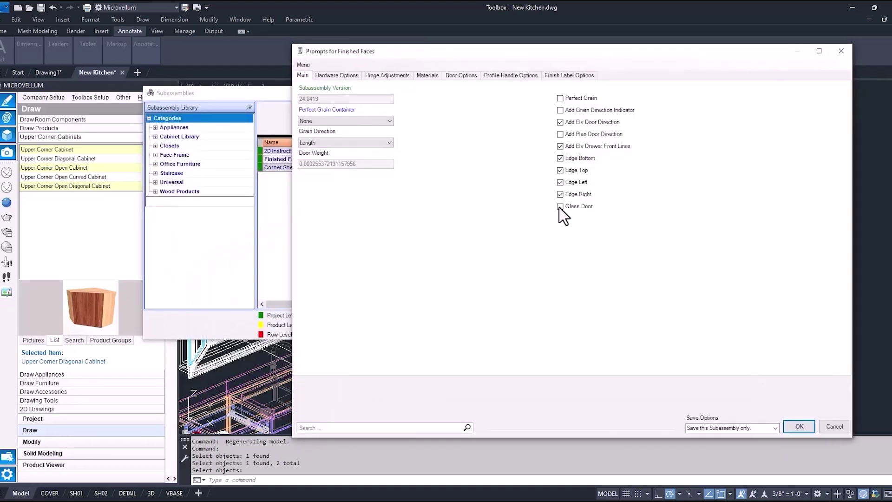
{"action": "left_click", "coordinate": [800, 427]}
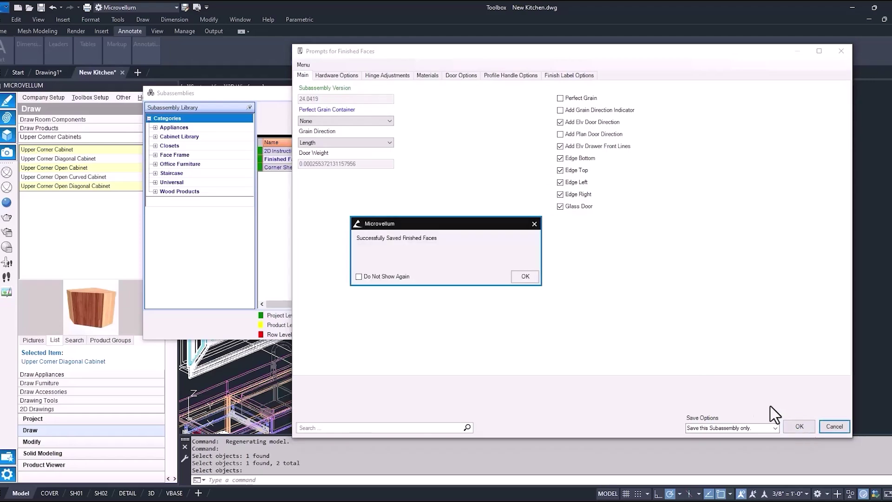
{"action": "left_click", "coordinate": [525, 276]}
Accept the corner cabinet settings so it is drawn in the wall corner
{"action": "left_click", "coordinate": [542, 325]}
{"action": "left_click", "coordinate": [804, 426]}
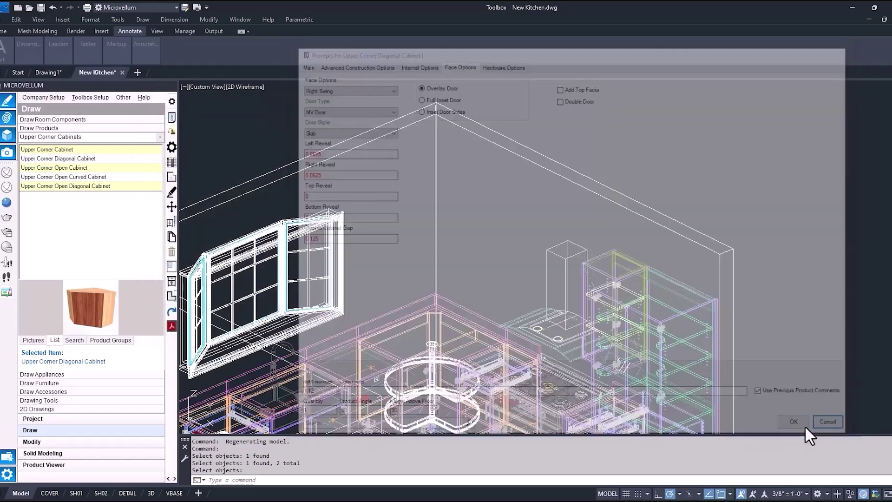
{"action": "middle_click_drag", "start_coordinate": [378, 268], "coordinate": [424, 215]}
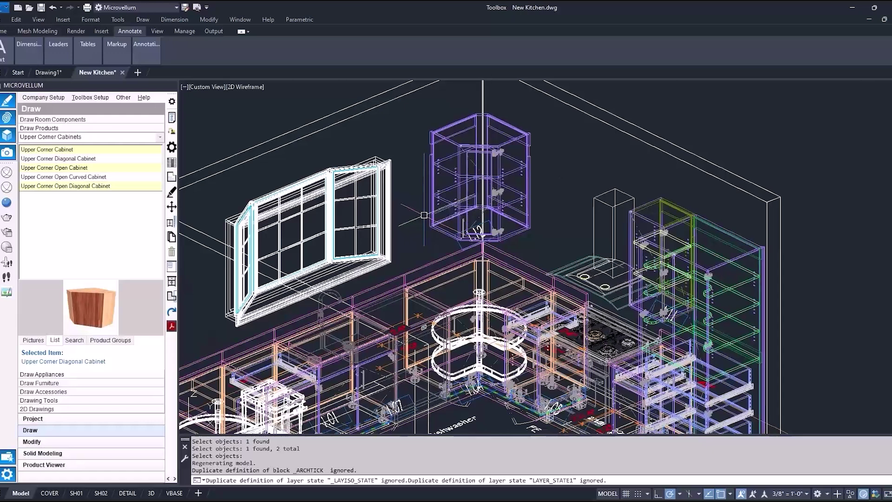
Switch the model to Top view
{"action": "key", "text": "Escape"}
{"action": "left_click", "coordinate": [207, 87]}
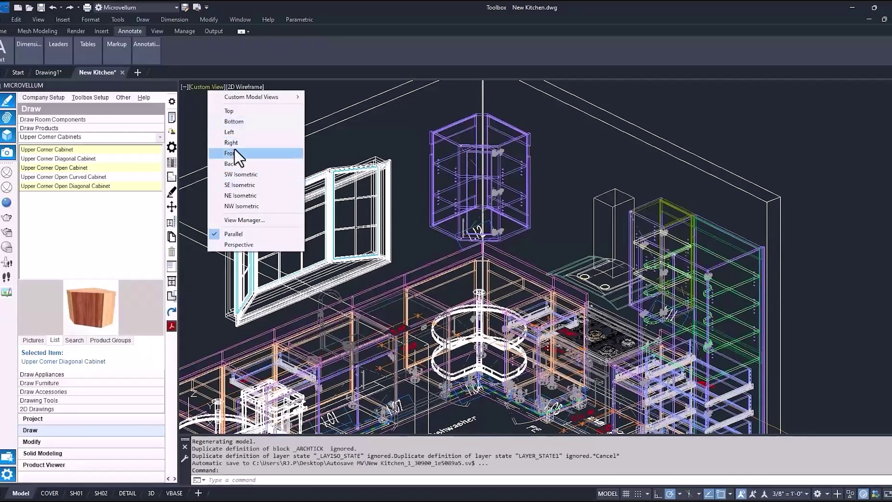
{"action": "left_click", "coordinate": [227, 112]}
{"action": "scroll", "coordinate": [409, 163], "scroll_direction": "up", "scroll_amount": 6}
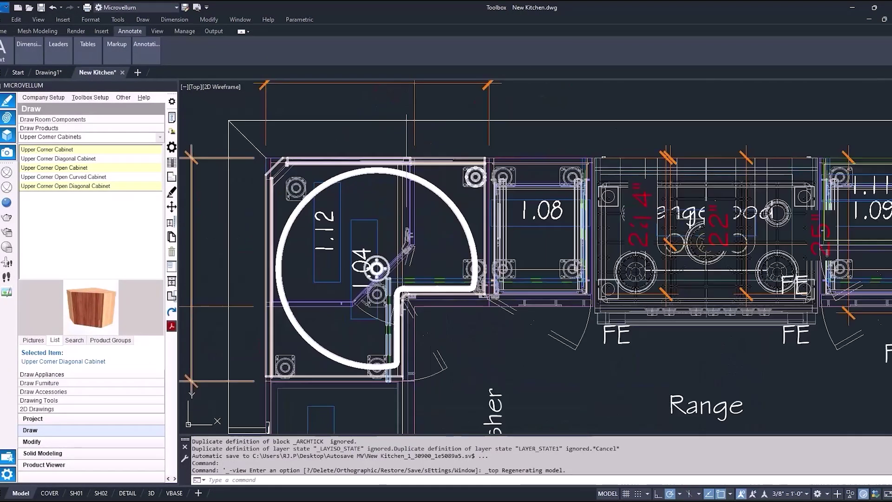
Place an Upper 2 Door cabinet, 28.75 wide with a finished right end, right of the corner cabinet
{"action": "left_click", "coordinate": [88, 136]}
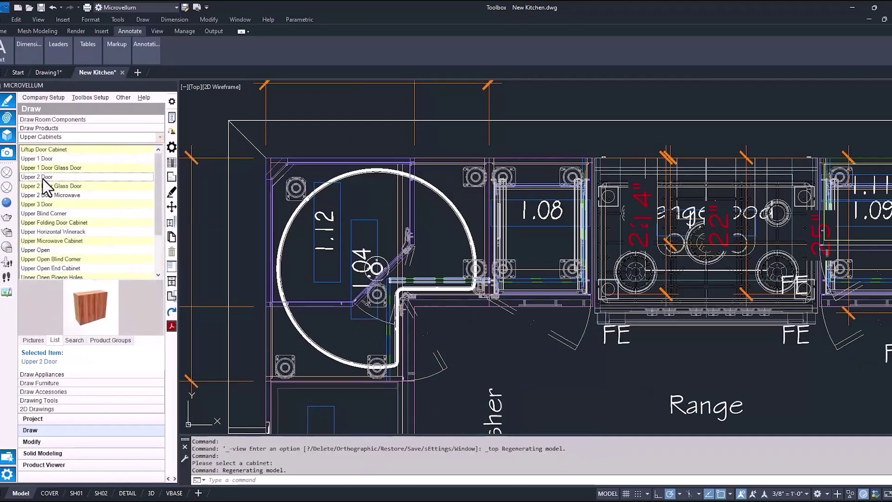
{"action": "right_click", "coordinate": [44, 176]}
{"action": "left_click", "coordinate": [56, 167]}
{"action": "left_click", "coordinate": [339, 208]}
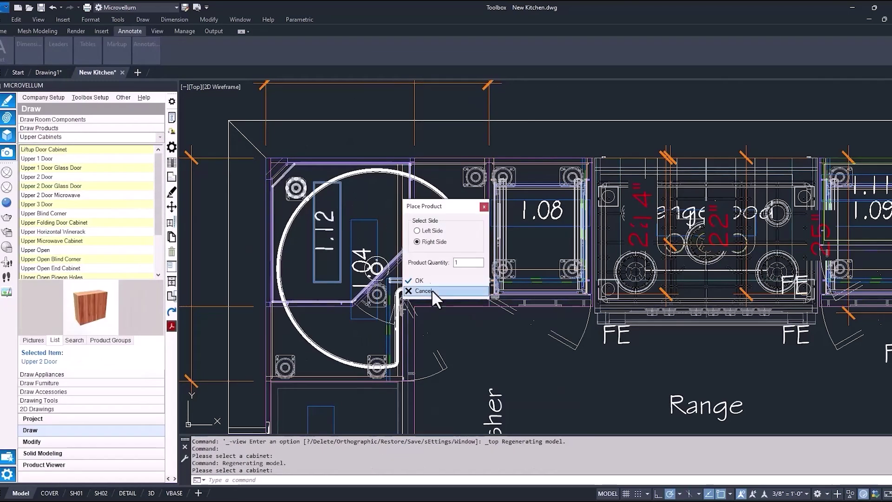
{"action": "left_click", "coordinate": [432, 289]}
{"action": "key", "text": "Return"}
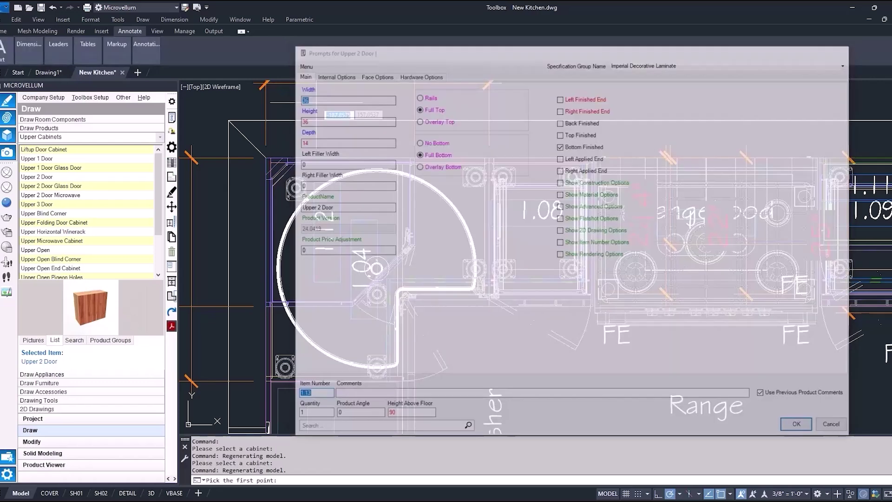
{"action": "left_click", "coordinate": [412, 175]}
{"action": "left_click", "coordinate": [681, 228]}
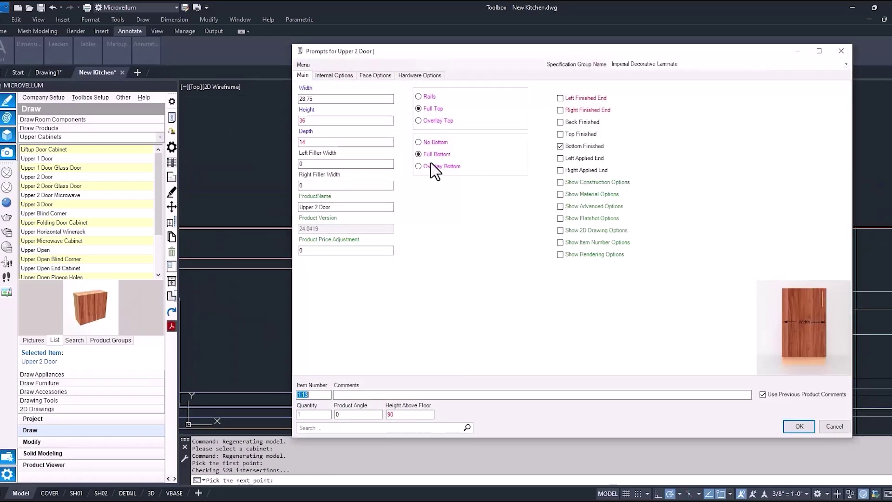
{"action": "left_click", "coordinate": [799, 426]}
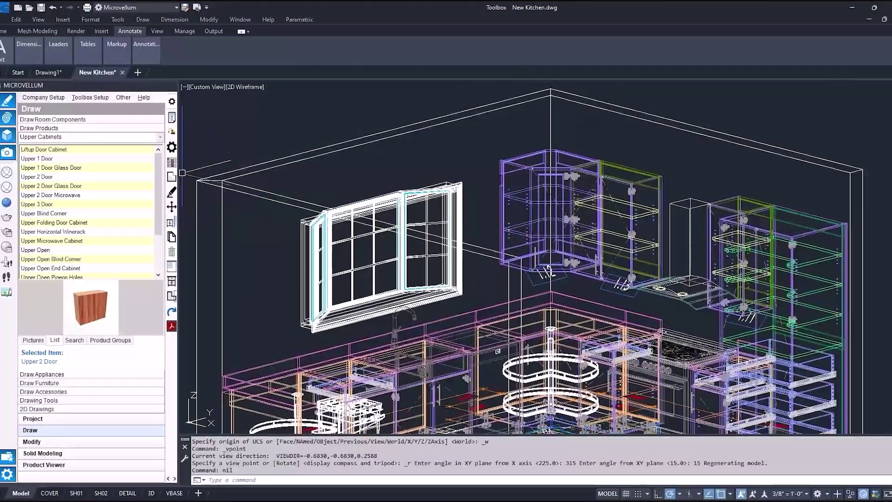
Place an Upper 1 Door Glass Door cabinet beside the corner cabinet, picking its 16 width
{"action": "right_click", "coordinate": [99, 168]}
{"action": "left_click", "coordinate": [140, 181]}
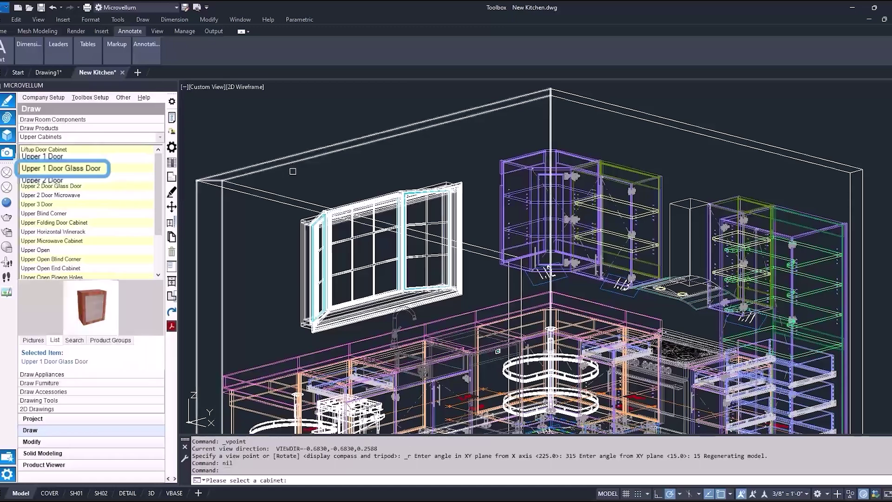
{"action": "left_click", "coordinate": [534, 153]}
{"action": "left_click", "coordinate": [419, 280]}
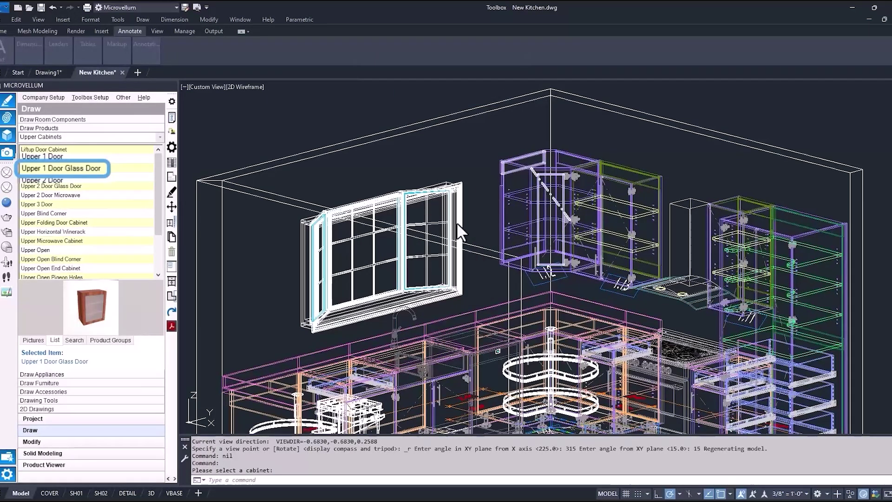
{"action": "key", "text": "Return"}
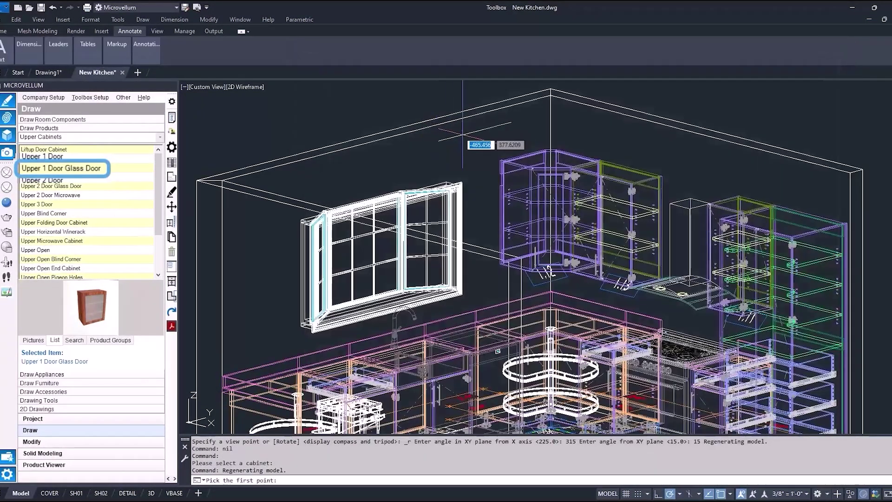
{"action": "scroll", "coordinate": [446, 186], "scroll_direction": "up", "scroll_amount": 5}
{"action": "left_click", "coordinate": [413, 220]}
{"action": "scroll", "coordinate": [527, 129], "scroll_direction": "down", "scroll_amount": 3}
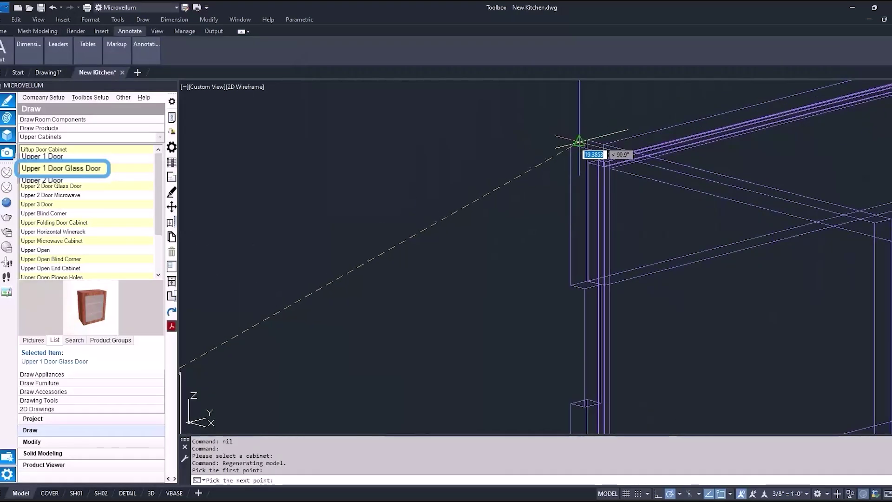
{"action": "left_click", "coordinate": [587, 142]}
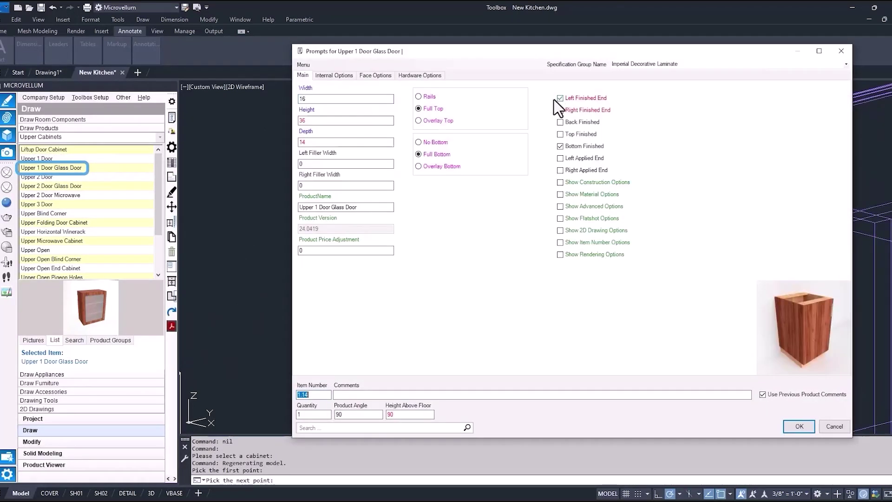
Make the glass door swing right, accept the cabinet, and orbit the kitchen
{"action": "left_click", "coordinate": [378, 76]}
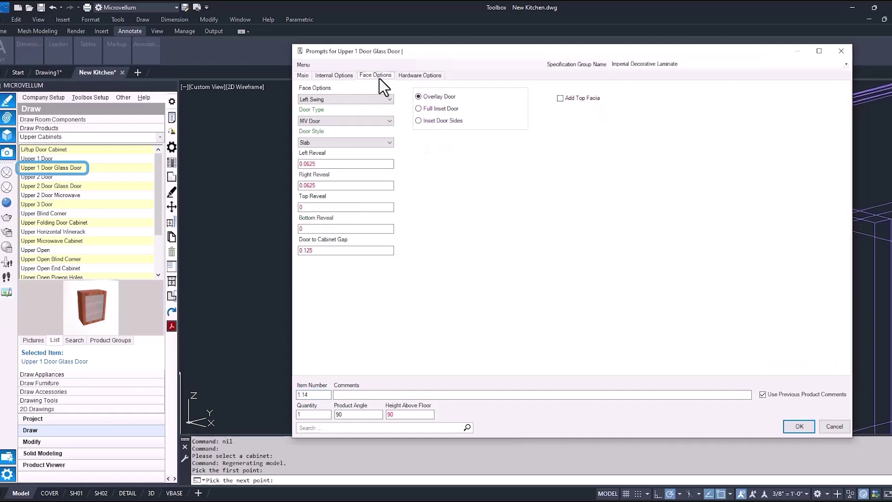
{"action": "left_click", "coordinate": [362, 98]}
{"action": "left_click", "coordinate": [336, 121]}
{"action": "key", "text": "Return"}
{"action": "scroll", "coordinate": [470, 227], "scroll_direction": "up", "scroll_amount": 5}
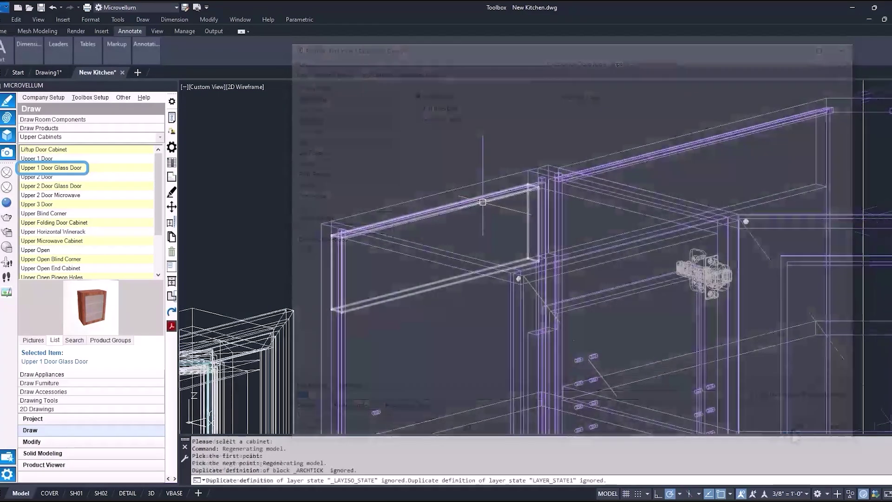
{"action": "middle_click_drag", "start_coordinate": [519, 180], "coordinate": [519, 171]}
{"action": "scroll", "coordinate": [519, 171], "scroll_direction": "down", "scroll_amount": 8}
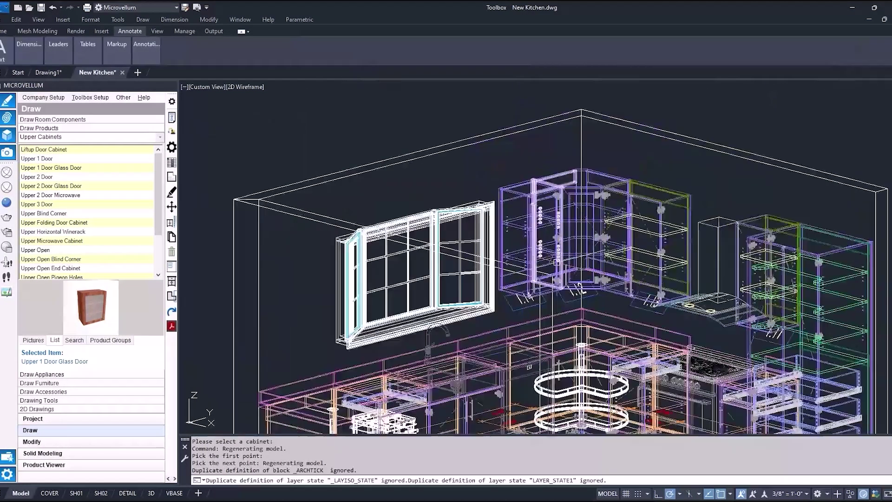
{"action": "middle_click_drag", "start_coordinate": [550, 267], "coordinate": [415, 334], "text": "shift"}
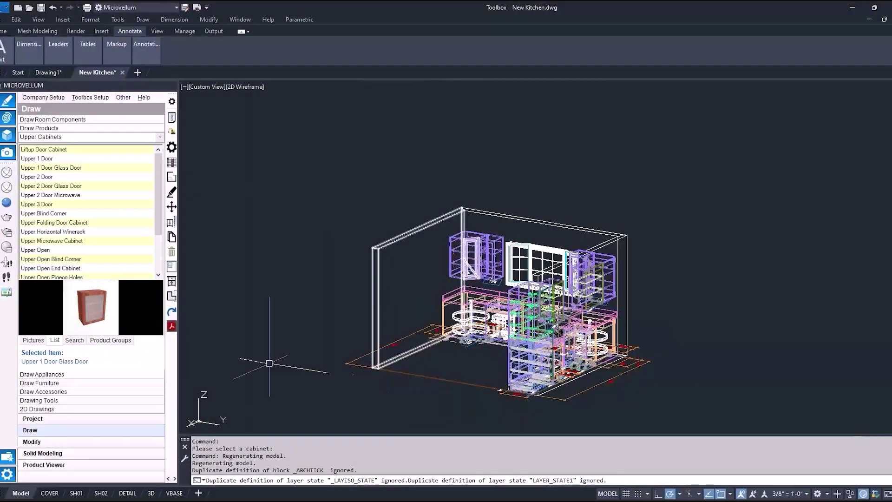
Place a Tall Fridge Cabinet from Tall Cabinets on the left wall, 2 from the corner
{"action": "left_click", "coordinate": [160, 138]}
{"action": "scroll", "coordinate": [142, 249], "scroll_direction": "down", "scroll_amount": 3}
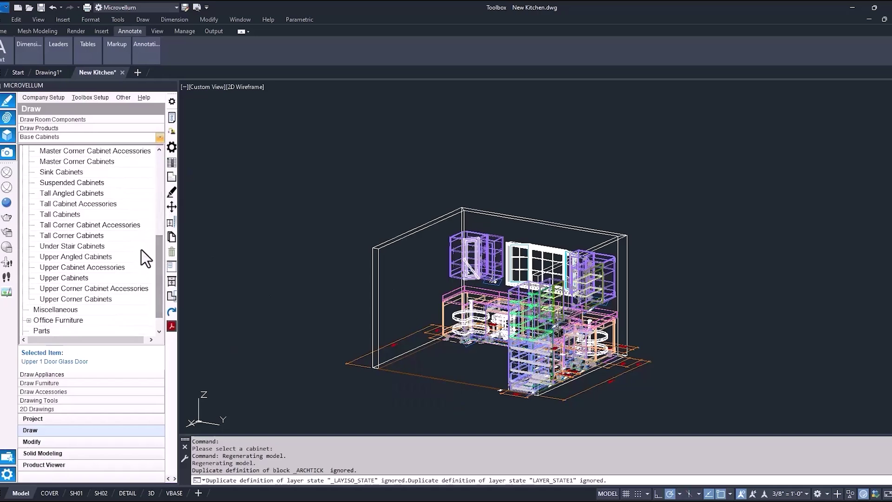
{"action": "left_click", "coordinate": [71, 217]}
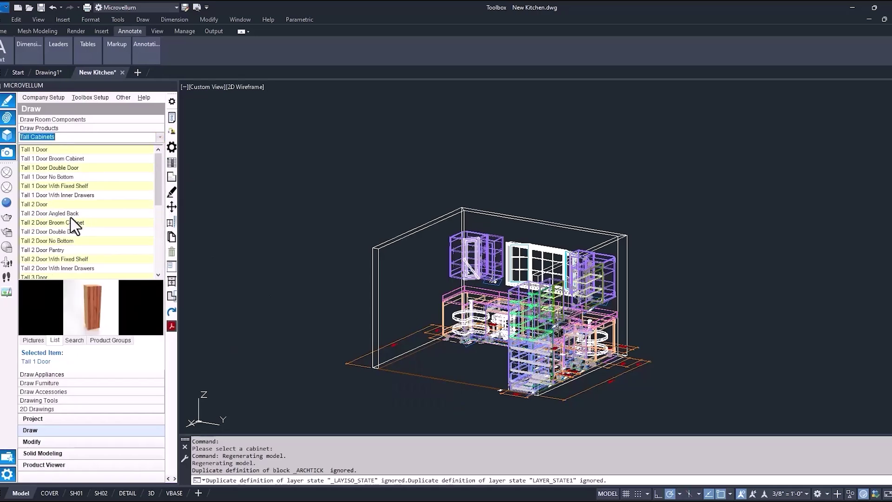
{"action": "scroll", "coordinate": [71, 217], "scroll_direction": "down", "scroll_amount": 2}
{"action": "right_click", "coordinate": [49, 250]}
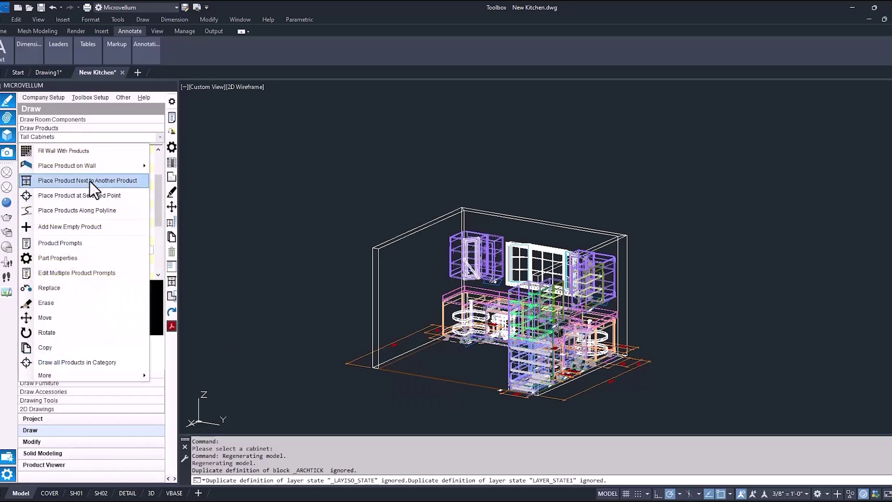
{"action": "mouse_move", "coordinate": [140, 166]}
{"action": "left_click", "coordinate": [242, 168]}
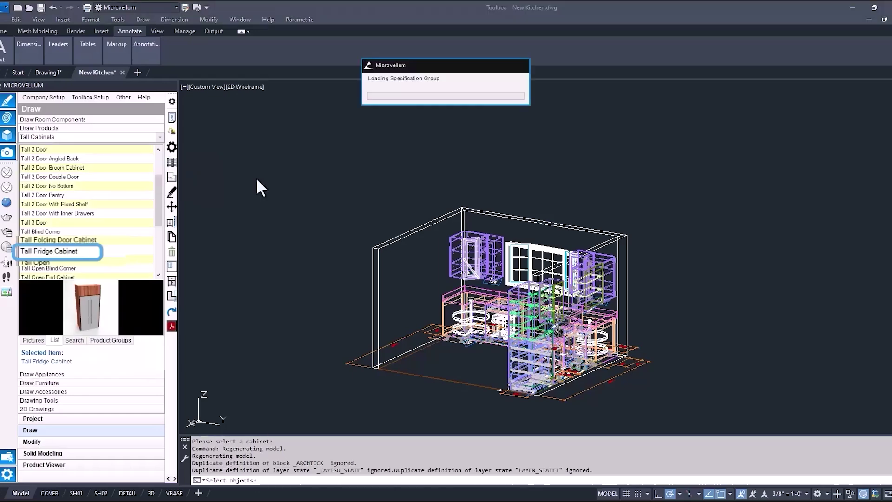
{"action": "left_click", "coordinate": [395, 302]}
{"action": "key", "text": "Return"}
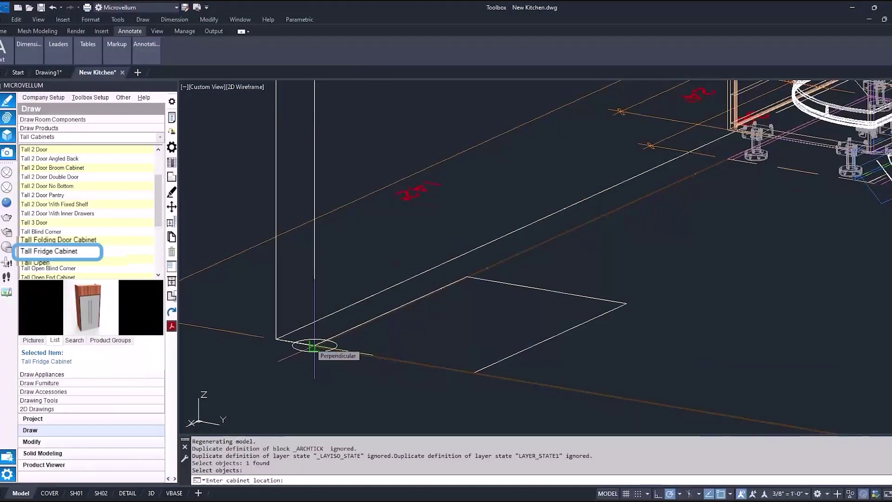
{"action": "scroll", "coordinate": [312, 346], "scroll_direction": "up", "scroll_amount": 2}
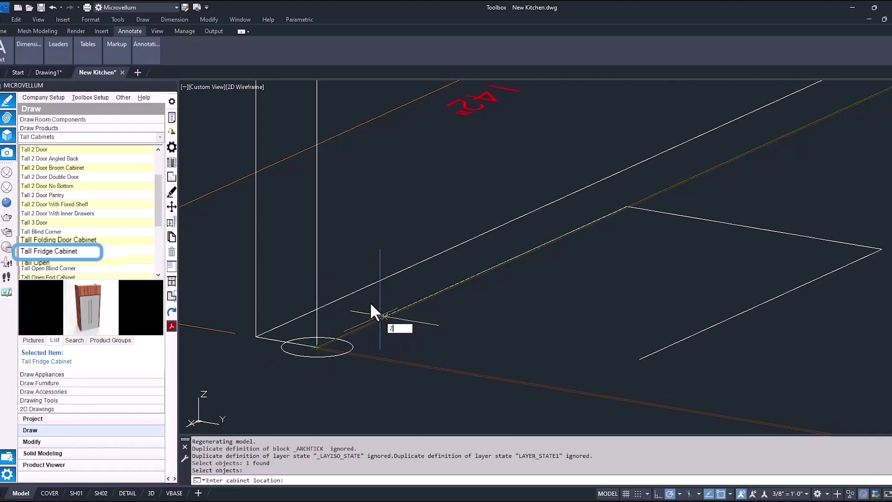
{"action": "key", "text": "Return"}
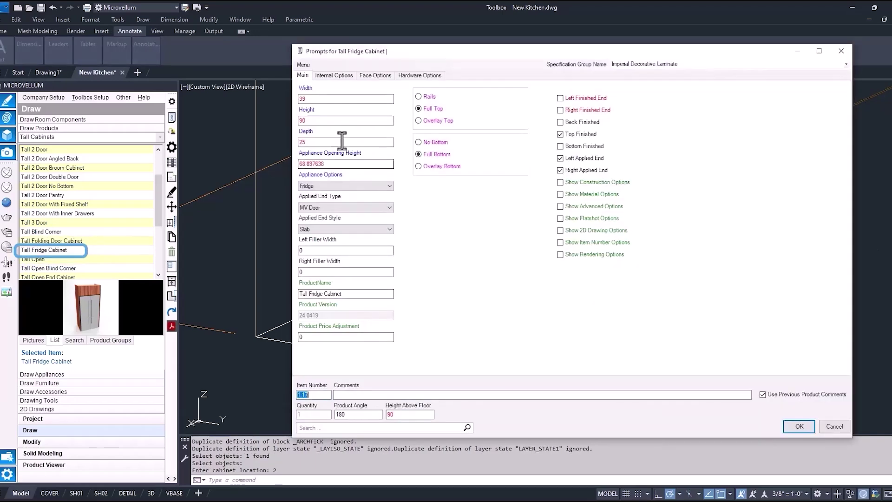
Set the fridge's Appliance Opening Height to 70, draw it, and zoom out to frame the kitchen
{"action": "mouse_move", "coordinate": [333, 155]}
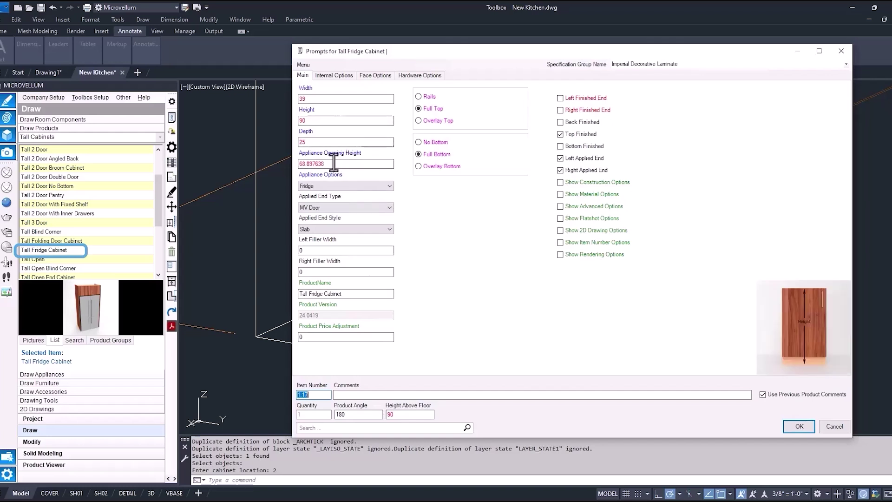
{"action": "left_click", "coordinate": [333, 163]}
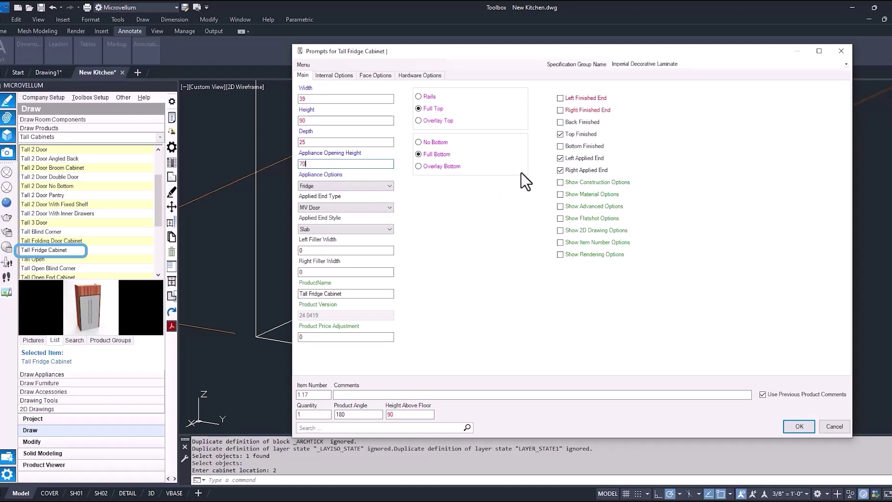
{"action": "left_click", "coordinate": [342, 75]}
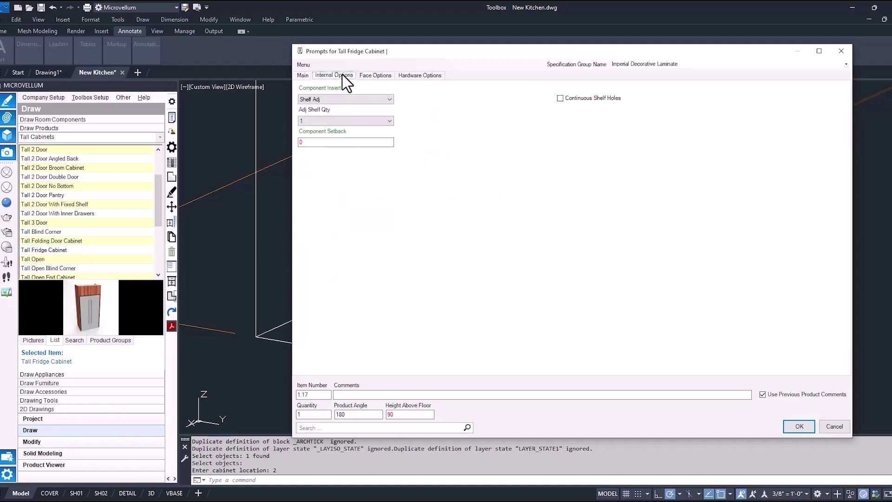
{"action": "left_click", "coordinate": [378, 99]}
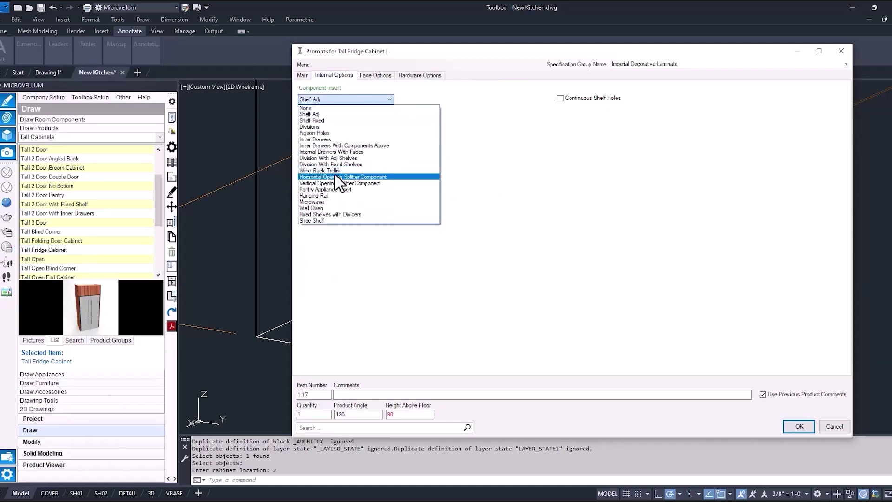
{"action": "left_click", "coordinate": [375, 75]}
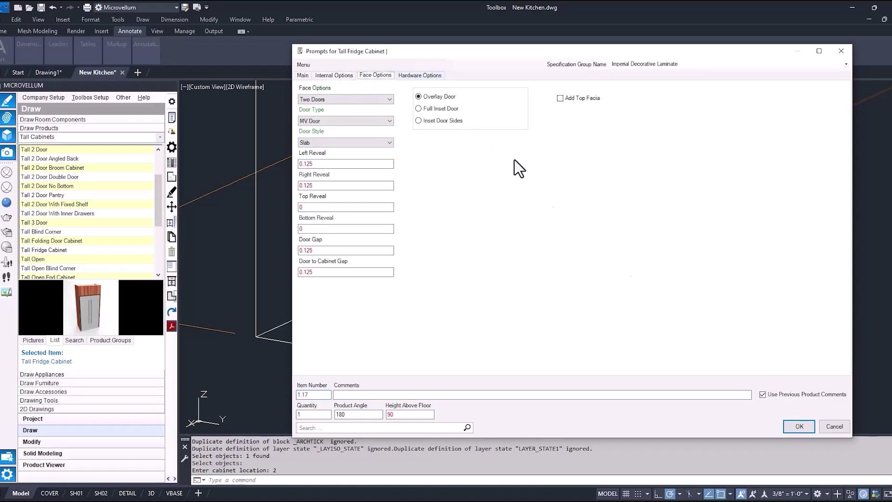
{"action": "key", "text": "Return"}
{"action": "scroll", "coordinate": [534, 316], "scroll_direction": "down", "scroll_amount": 10}
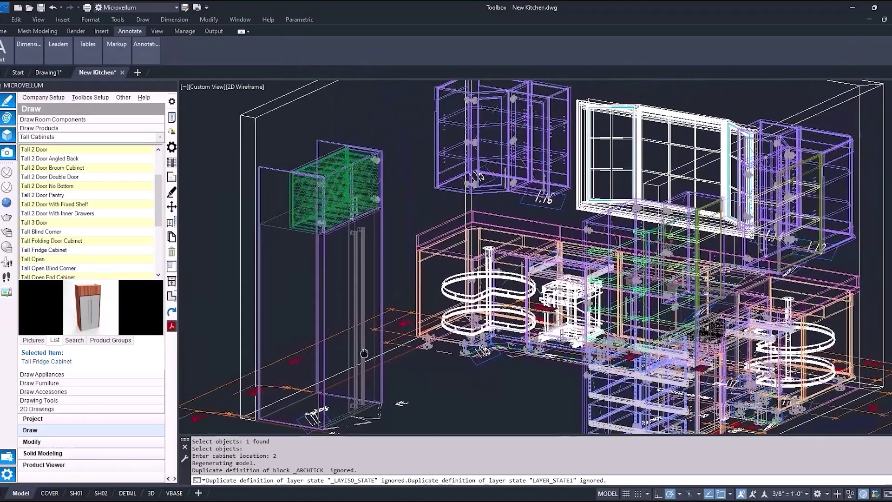
{"action": "middle_click_drag", "start_coordinate": [364, 353], "coordinate": [358, 361]}
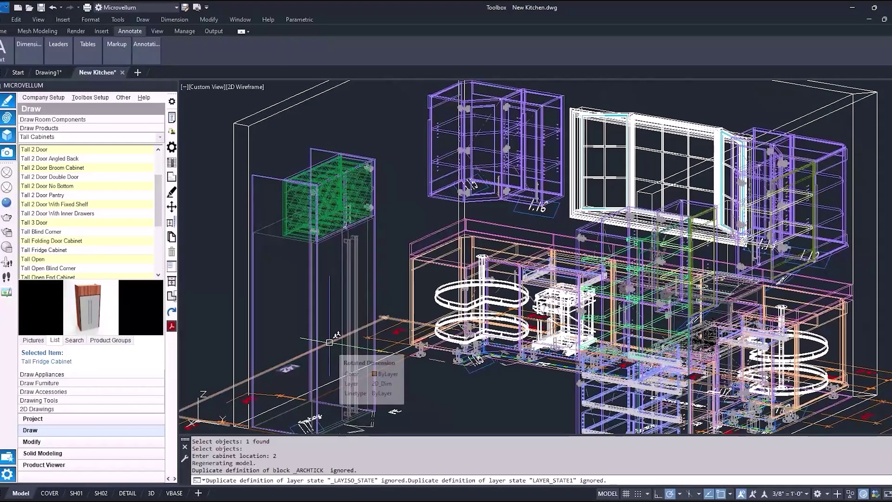
{"action": "scroll", "coordinate": [329, 342], "scroll_direction": "down", "scroll_amount": 2}
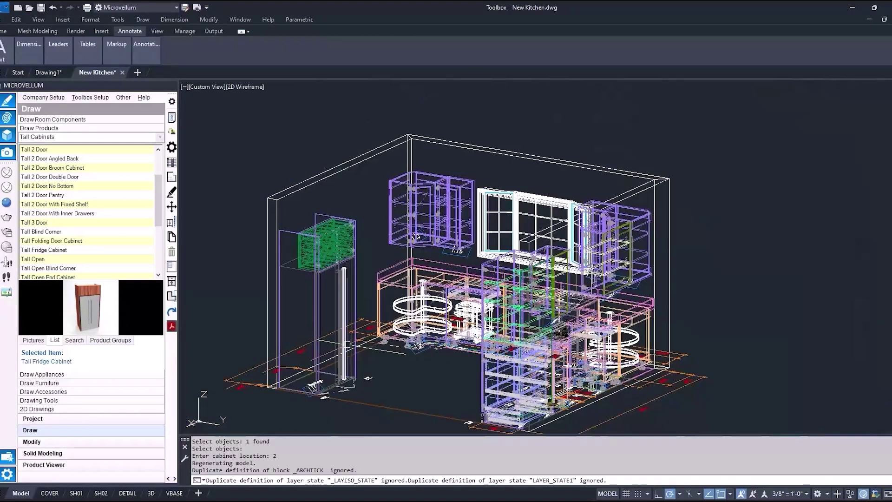
Fill the wall beside the fridge with two Base 4 Drawer Split Top Drawer cabinets between picked points
{"action": "left_click", "coordinate": [156, 133]}
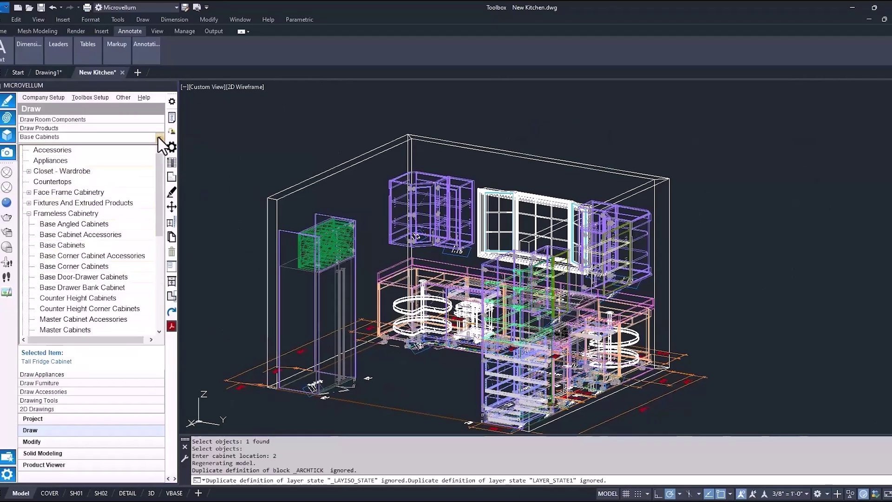
{"action": "scroll", "coordinate": [154, 204], "scroll_direction": "down", "scroll_amount": 3}
{"action": "left_click", "coordinate": [119, 217]}
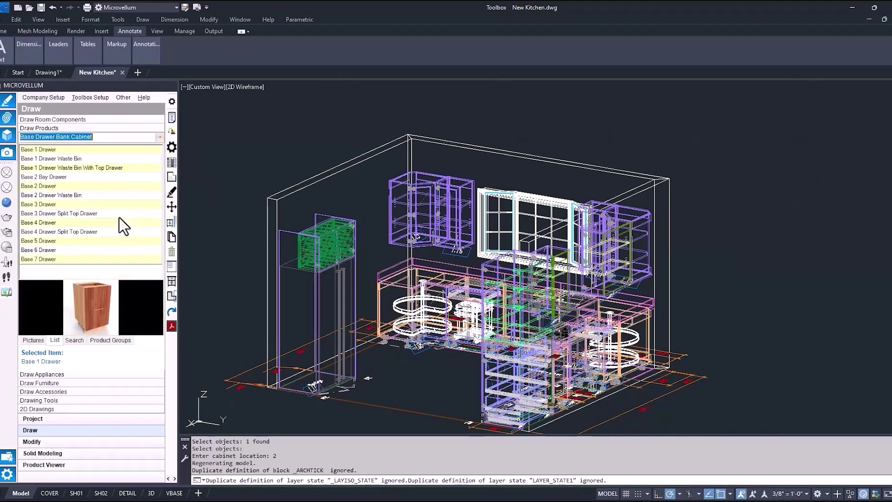
{"action": "right_click", "coordinate": [99, 232]}
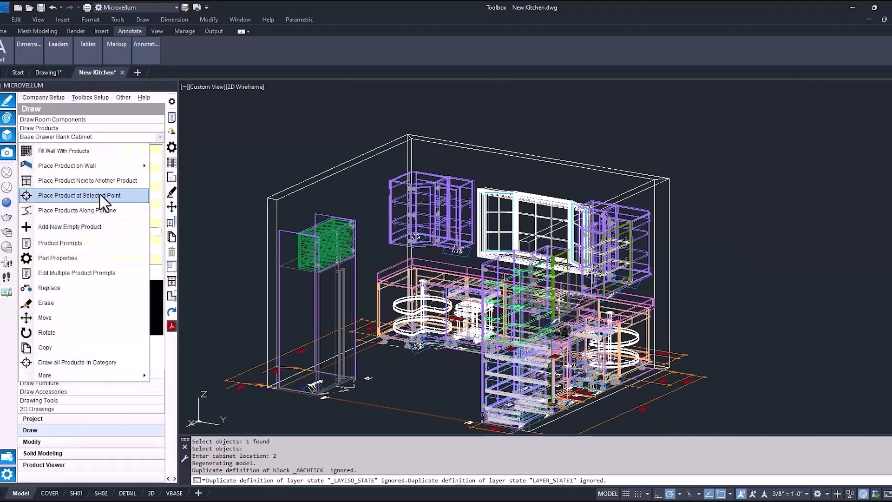
{"action": "left_click", "coordinate": [88, 150]}
{"action": "key", "text": "Return"}
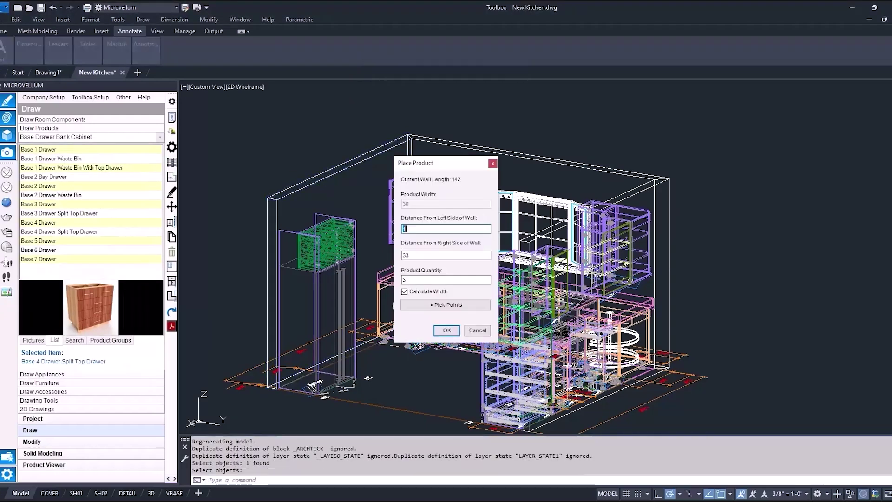
{"action": "left_click", "coordinate": [444, 305]}
{"action": "scroll", "coordinate": [376, 379], "scroll_direction": "up", "scroll_amount": 6}
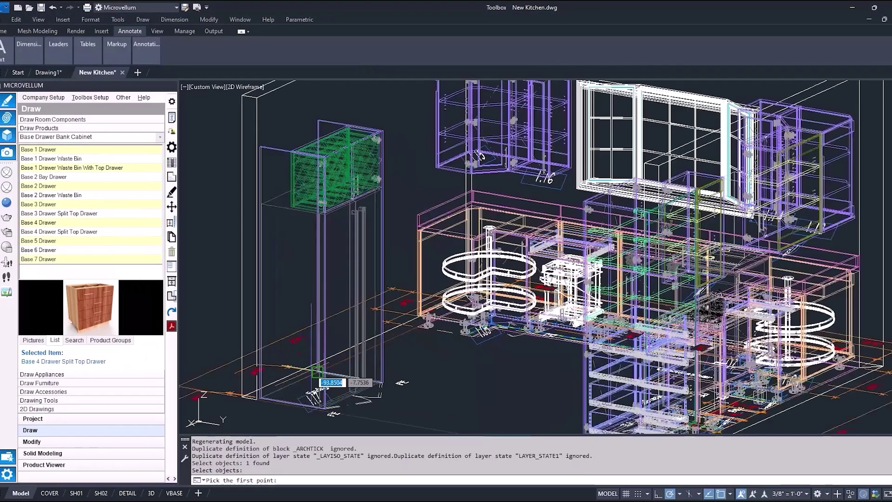
{"action": "scroll", "coordinate": [376, 379], "scroll_direction": "down", "scroll_amount": 5}
{"action": "scroll", "coordinate": [673, 293], "scroll_direction": "up", "scroll_amount": 3}
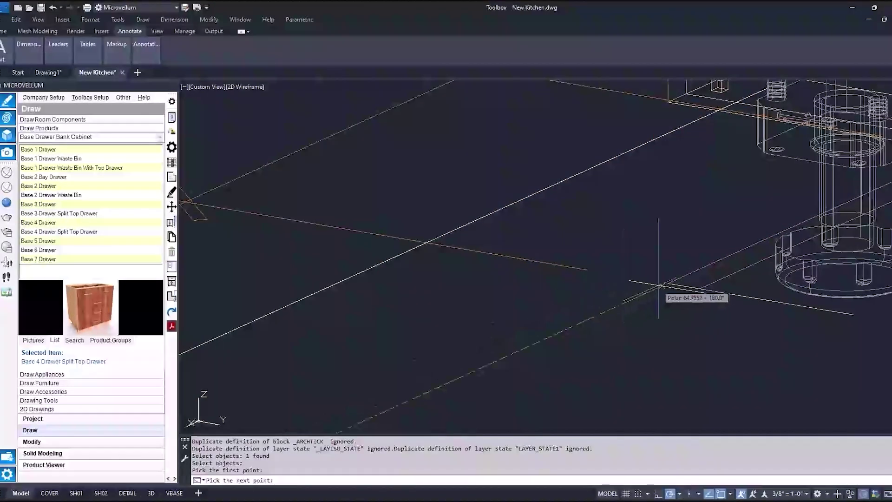
{"action": "left_click", "coordinate": [668, 283]}
{"action": "left_click", "coordinate": [425, 279]}
{"action": "left_click", "coordinate": [442, 328]}
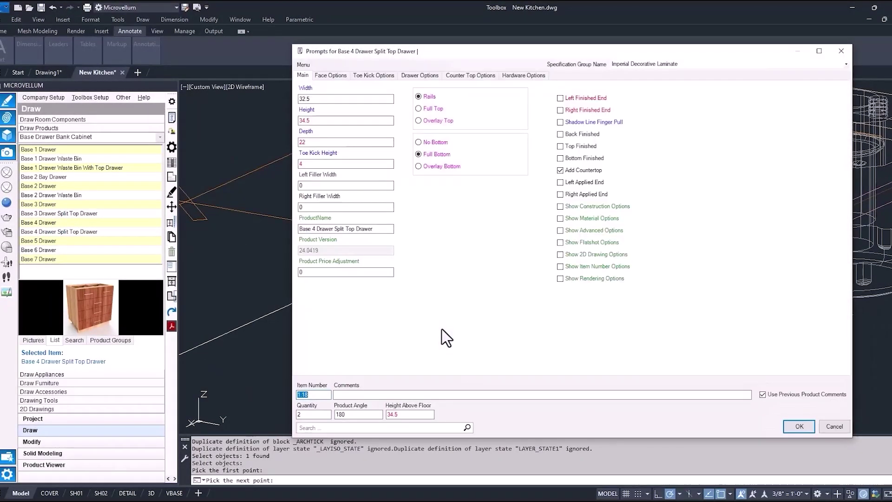
Set drawer fronts to 6, 7.5, 7.5 and 10 with the Drawer Front Calculator and accept
{"action": "right_click", "coordinate": [426, 264]}
{"action": "mouse_move", "coordinate": [453, 268]}
{"action": "left_click", "coordinate": [535, 271]}
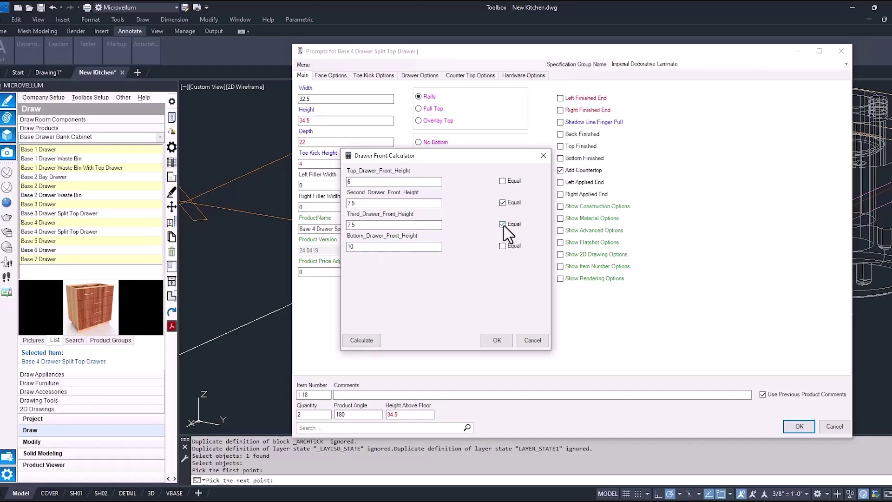
{"action": "left_click", "coordinate": [486, 342]}
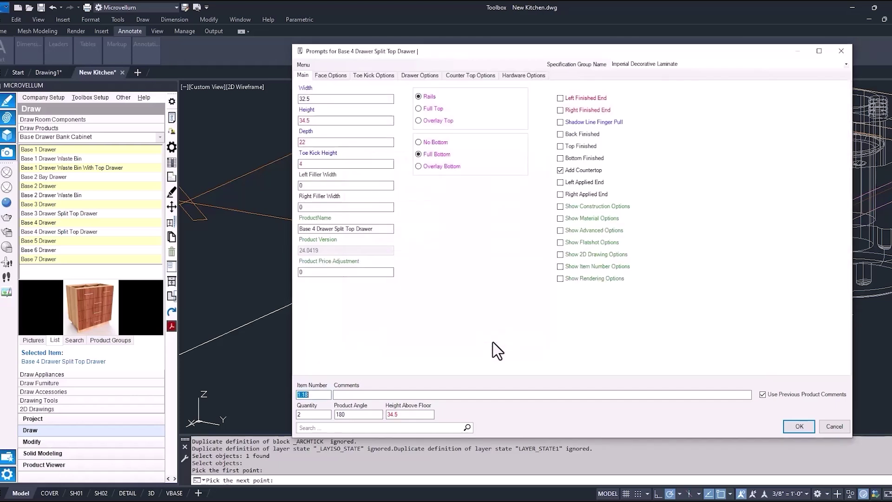
{"action": "left_click", "coordinate": [420, 75]}
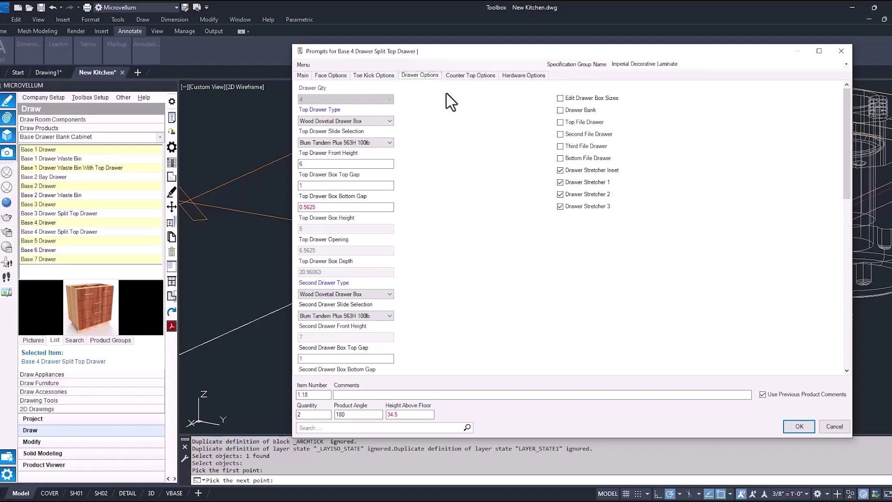
{"action": "left_click", "coordinate": [799, 426]}
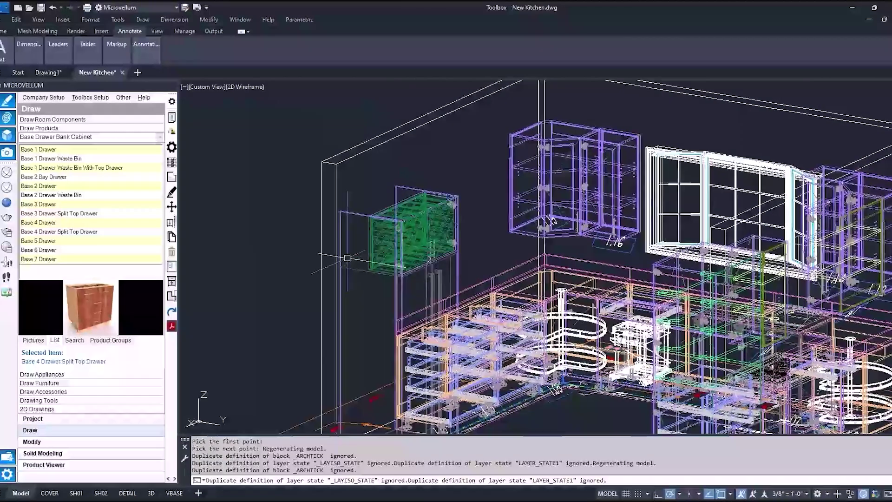
Fill the upper wall run with Liftup Door Cabinets from the start point to the wall corner
{"action": "left_click", "coordinate": [159, 137]}
{"action": "scroll", "coordinate": [118, 263], "scroll_direction": "down", "scroll_amount": 4}
{"action": "left_click", "coordinate": [96, 279]}
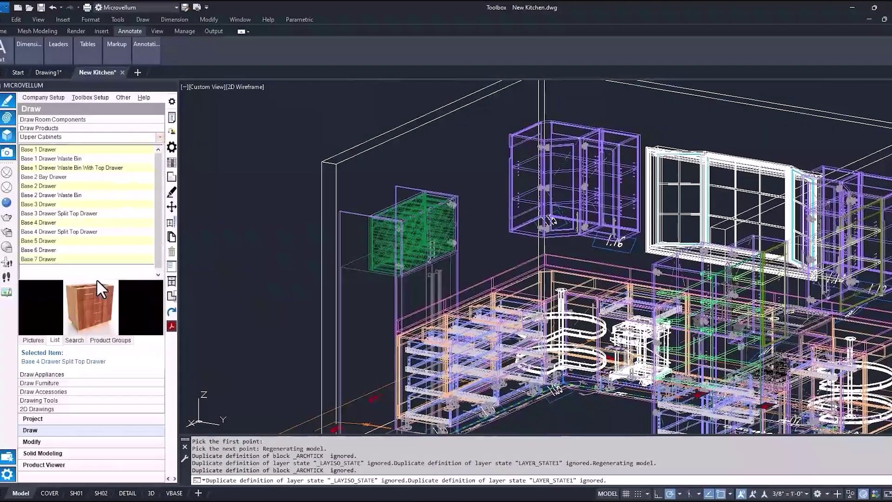
{"action": "right_click", "coordinate": [63, 150]}
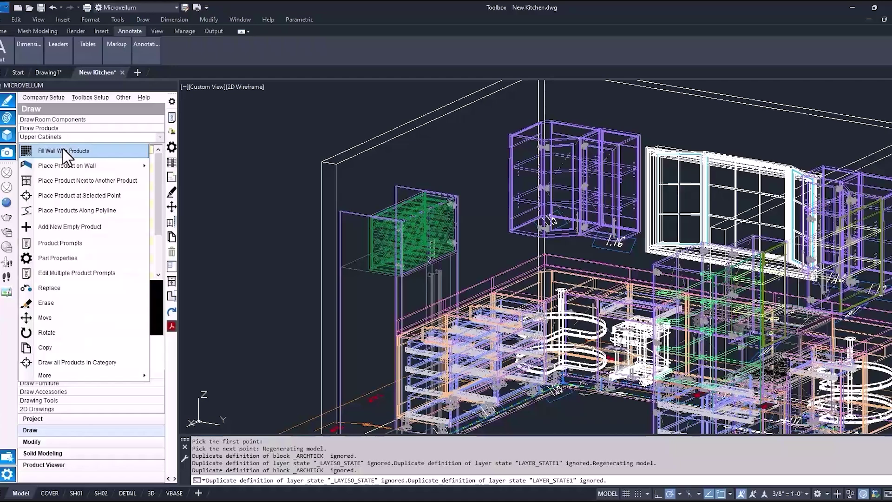
{"action": "left_click", "coordinate": [69, 165]}
{"action": "key", "text": "Return"}
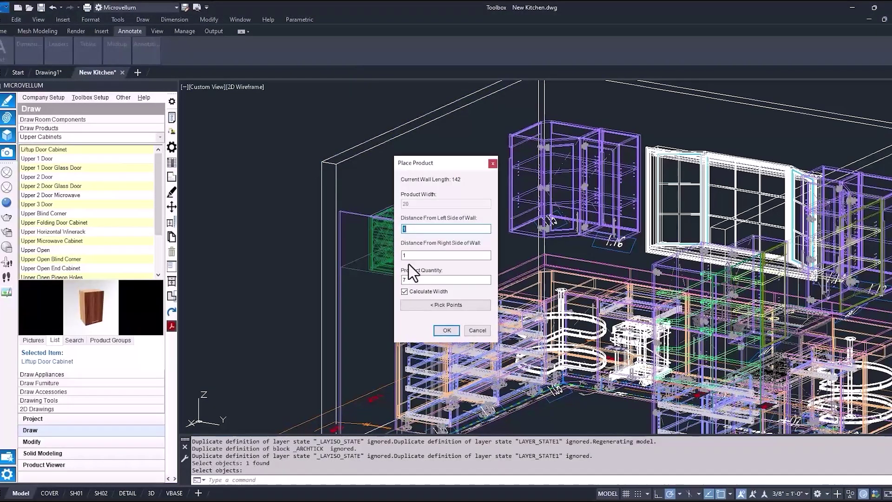
{"action": "left_click", "coordinate": [444, 306]}
{"action": "scroll", "coordinate": [400, 195], "scroll_direction": "up", "scroll_amount": 5}
{"action": "left_click", "coordinate": [384, 181]}
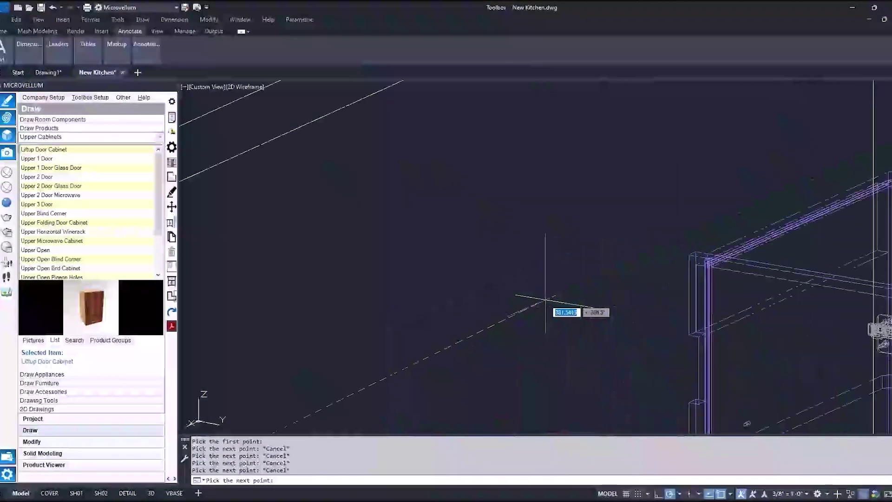
{"action": "scroll", "coordinate": [545, 300], "scroll_direction": "up", "scroll_amount": 2}
{"action": "left_click", "coordinate": [774, 228]}
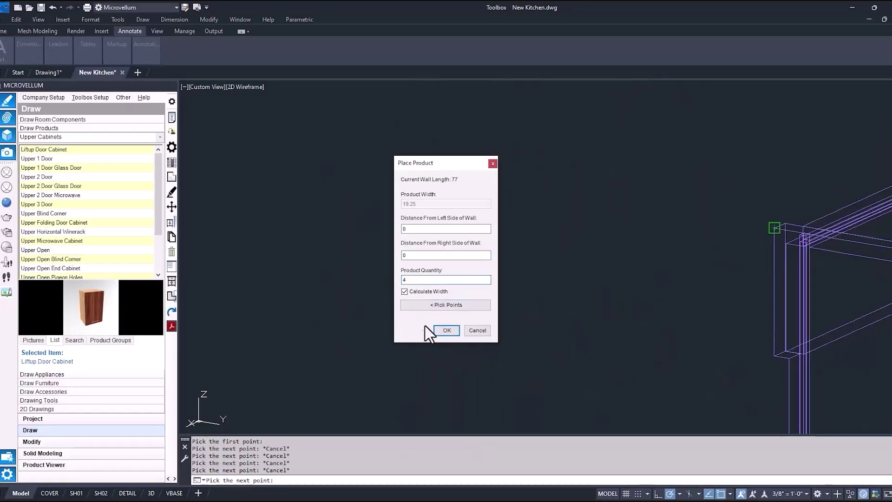
{"action": "left_click", "coordinate": [448, 331]}
Set Adj Shelf Qty to 1 for the lift-up cabinets, accept, and orbit the view
{"action": "left_click", "coordinate": [318, 121]}
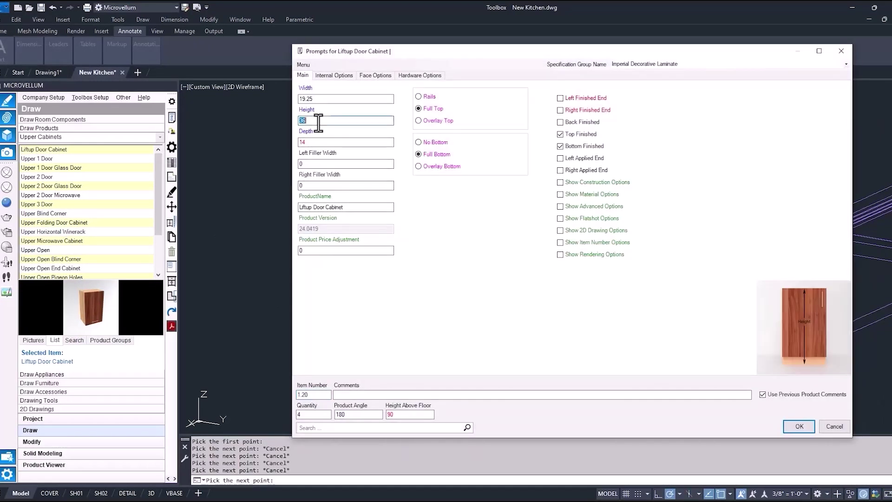
{"action": "left_click", "coordinate": [345, 76]}
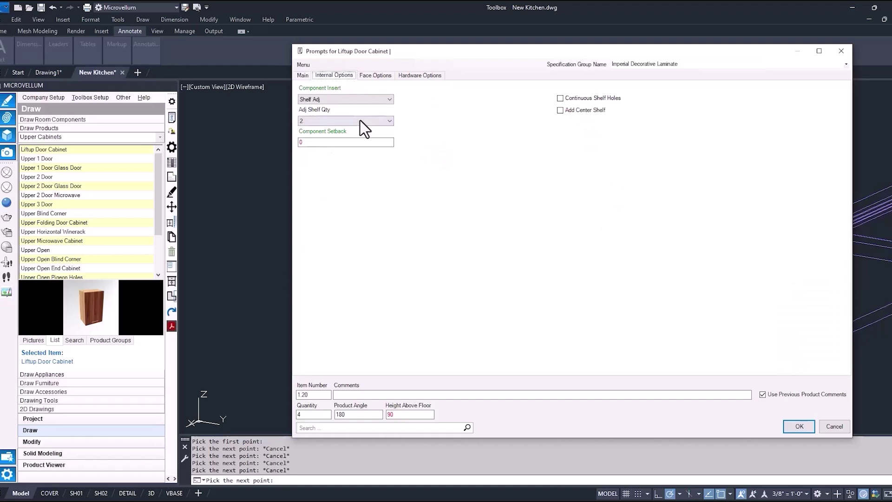
{"action": "left_click", "coordinate": [360, 121]}
{"action": "left_click", "coordinate": [302, 143]}
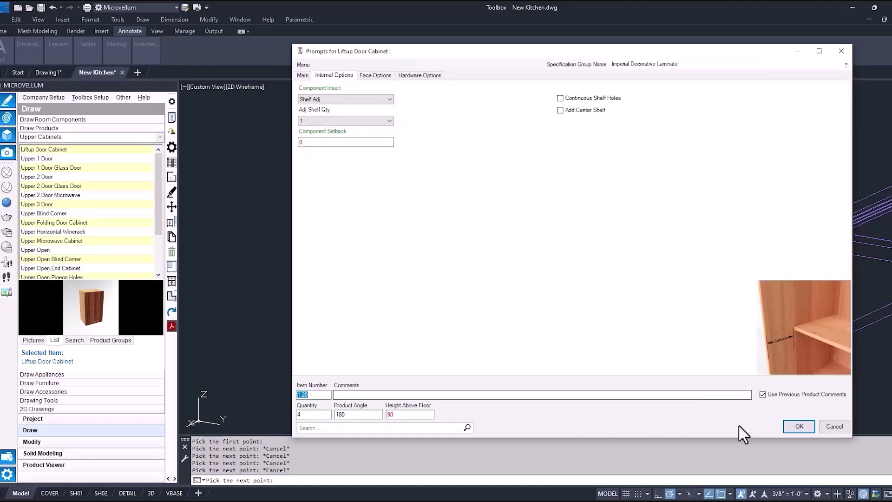
{"action": "left_click", "coordinate": [798, 426]}
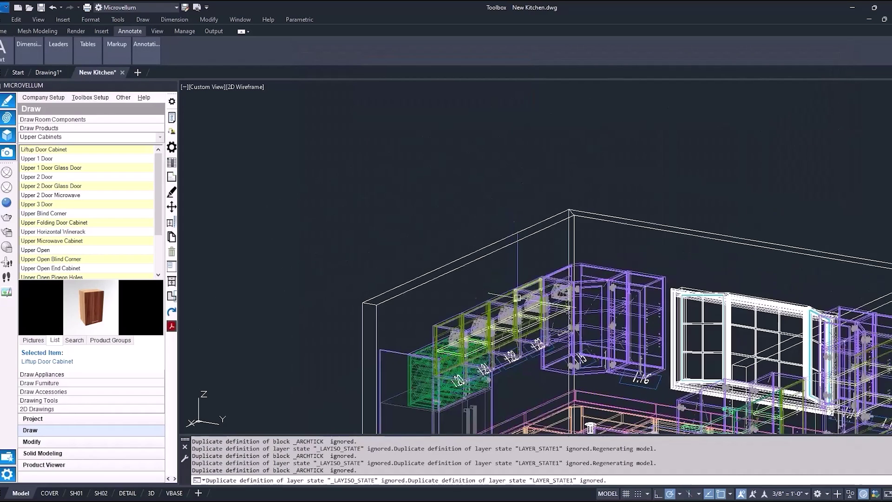
{"action": "middle_click_drag", "start_coordinate": [456, 311], "coordinate": [391, 346], "text": "shift"}
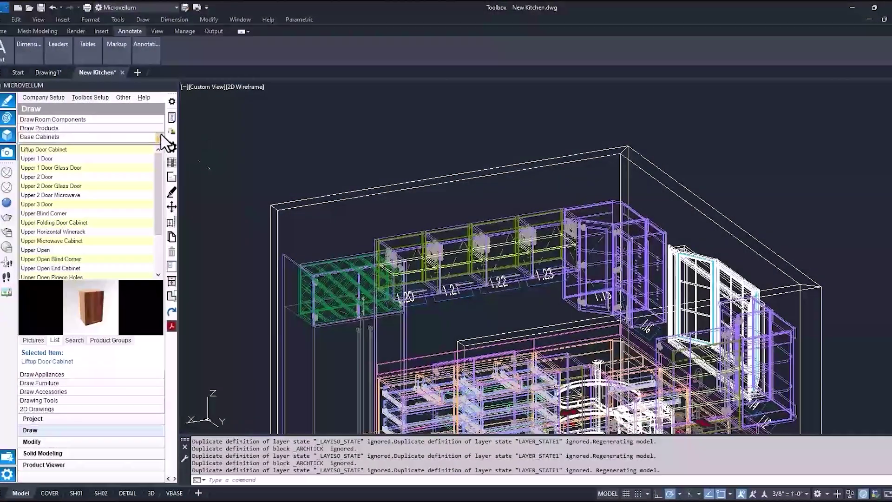
Place a Miscellaneous Mitered Shelf on the right side, picking two points for a 77 width
{"action": "left_click", "coordinate": [159, 137]}
{"action": "scroll", "coordinate": [159, 258], "scroll_direction": "down", "scroll_amount": 5}
{"action": "scroll", "coordinate": [159, 257], "scroll_direction": "down", "scroll_amount": 1}
{"action": "left_click", "coordinate": [65, 311]}
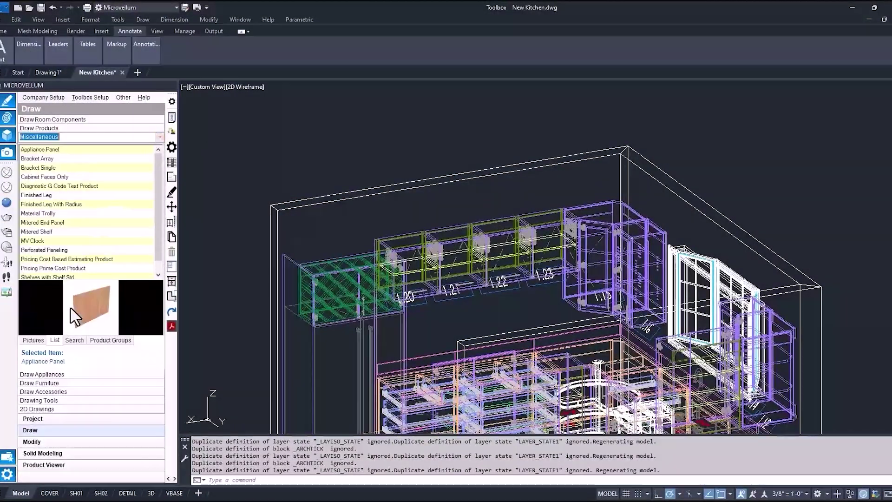
{"action": "right_click", "coordinate": [45, 239]}
{"action": "left_click", "coordinate": [70, 182]}
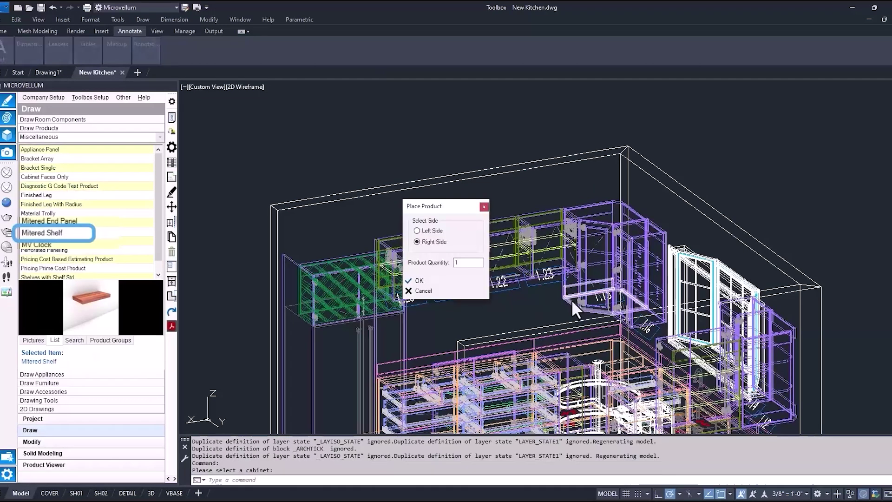
{"action": "left_click", "coordinate": [418, 280]}
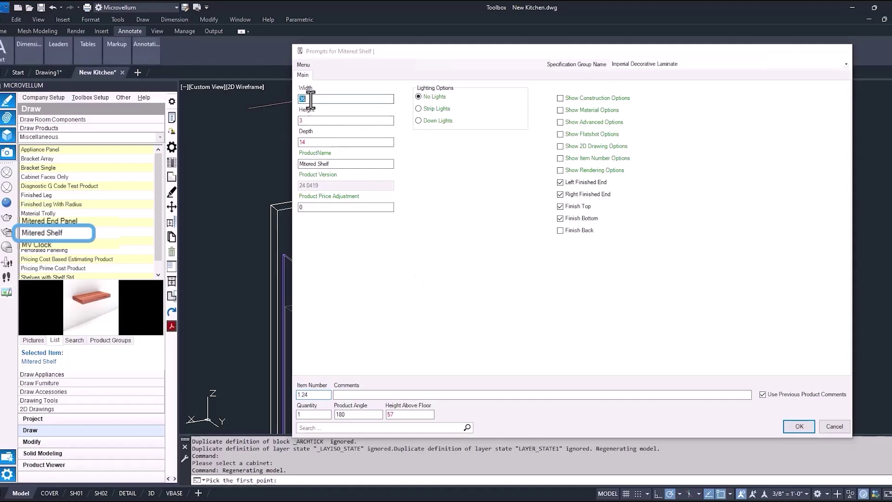
{"action": "key", "text": "Return"}
{"action": "left_click", "coordinate": [716, 184]}
{"action": "scroll", "coordinate": [715, 183], "scroll_direction": "down", "scroll_amount": 3}
{"action": "scroll", "coordinate": [378, 249], "scroll_direction": "up", "scroll_amount": 5}
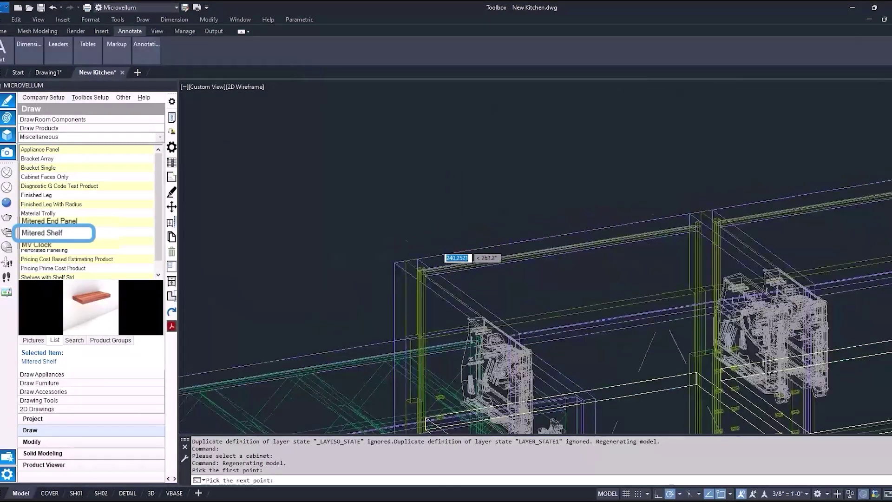
{"action": "left_click", "coordinate": [372, 277]}
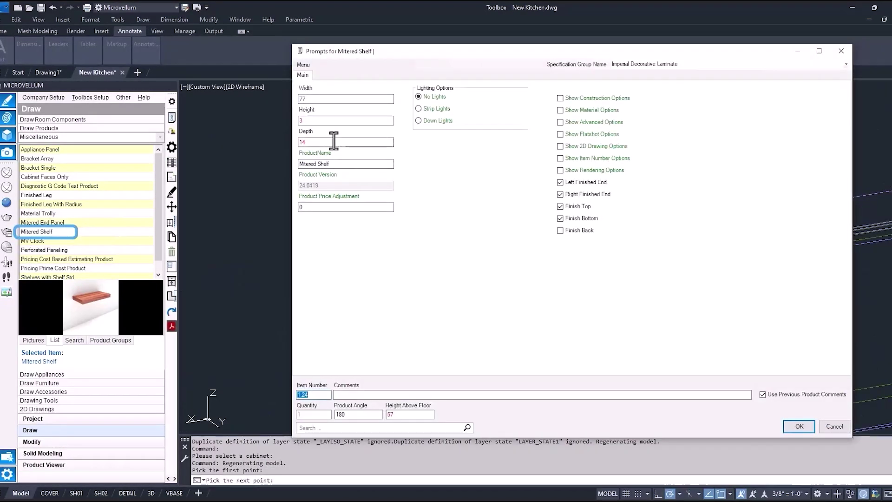
Give the shelf Down Lights with three downlights, showing construction and advanced options, and accept
{"action": "left_click", "coordinate": [418, 122]}
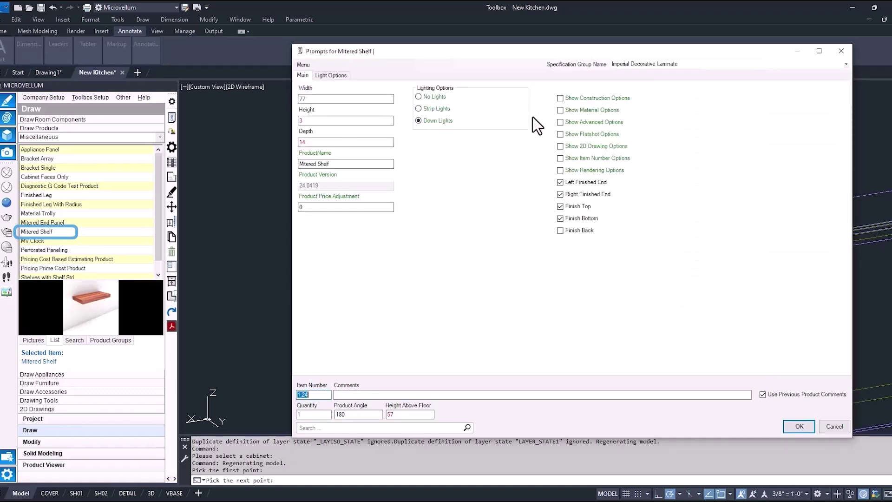
{"action": "left_click", "coordinate": [560, 98]}
{"action": "left_click", "coordinate": [560, 123]}
{"action": "left_click", "coordinate": [561, 111]}
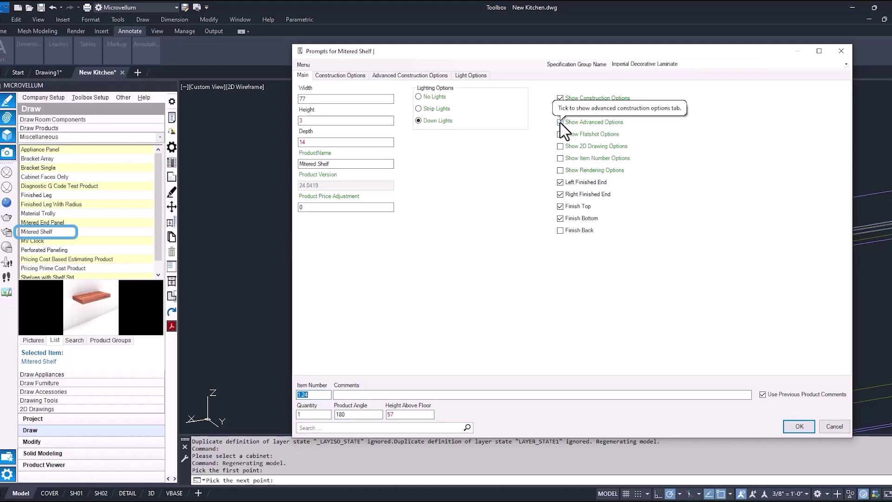
{"action": "left_click", "coordinate": [470, 76]}
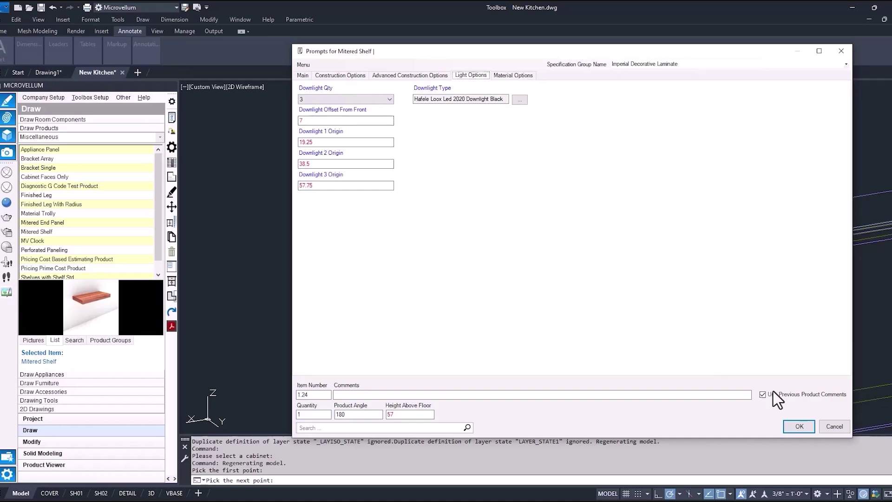
{"action": "left_click", "coordinate": [799, 426]}
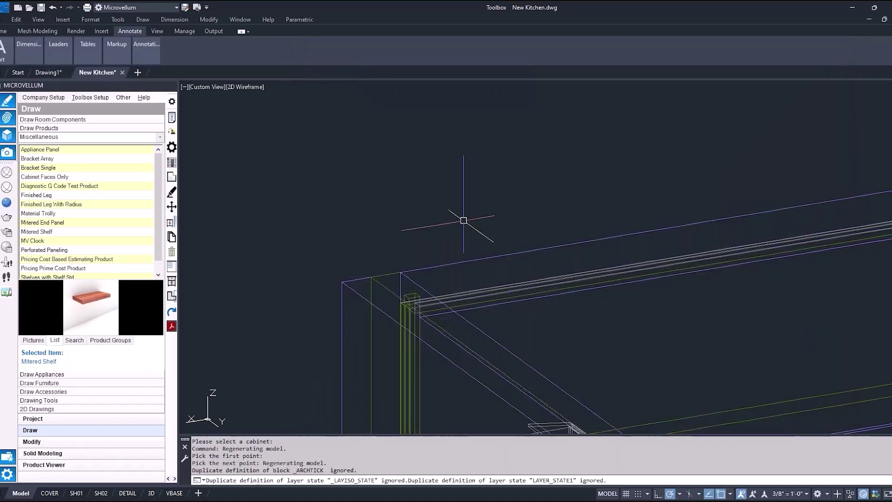
{"action": "scroll", "coordinate": [442, 259], "scroll_direction": "up", "scroll_amount": 4}
{"action": "scroll", "coordinate": [442, 259], "scroll_direction": "down", "scroll_amount": 5}
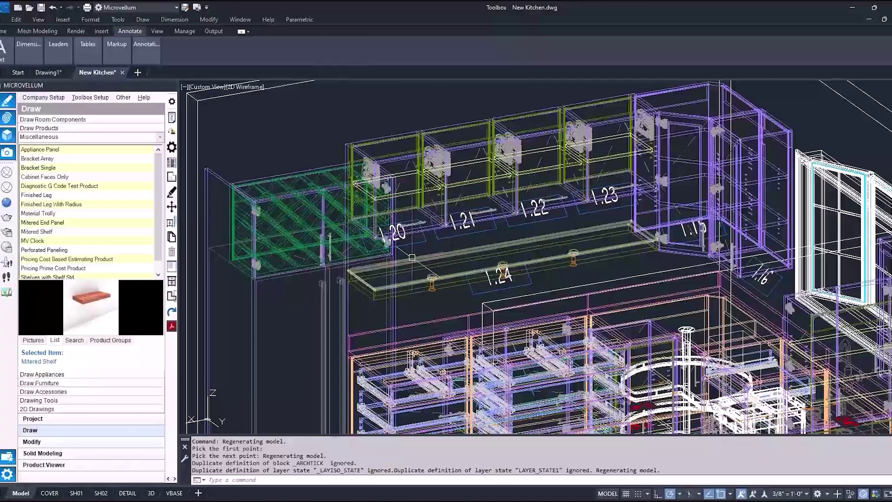
Switch the kitchen viewport to the Realistic visual style
{"action": "middle_click_drag", "start_coordinate": [281, 311], "coordinate": [337, 326]}
{"action": "key", "text": "Escape"}
{"action": "key", "text": "Escape"}
{"action": "middle_click_drag", "start_coordinate": [223, 195], "coordinate": [287, 237], "text": "shift"}
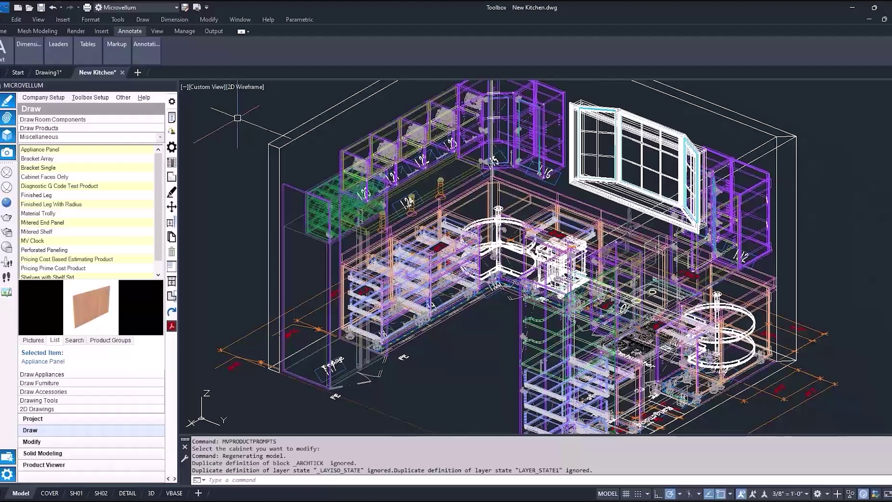
{"action": "left_click", "coordinate": [247, 86]}
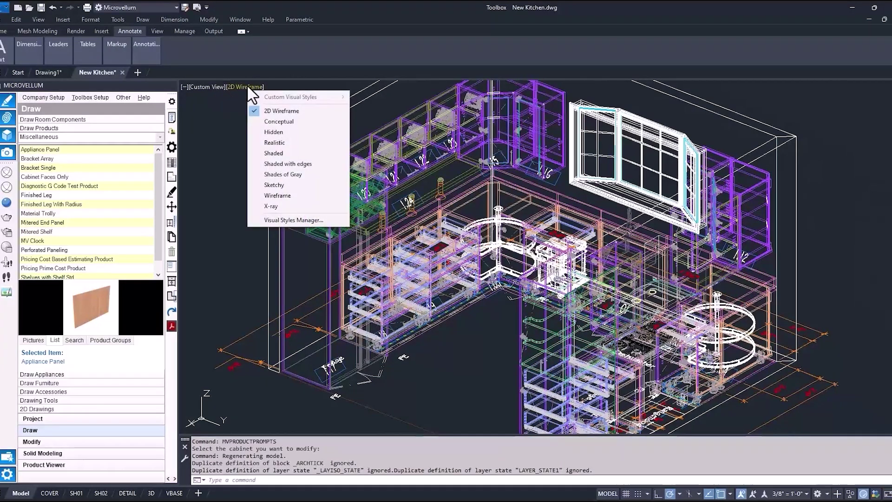
{"action": "left_click", "coordinate": [269, 143]}
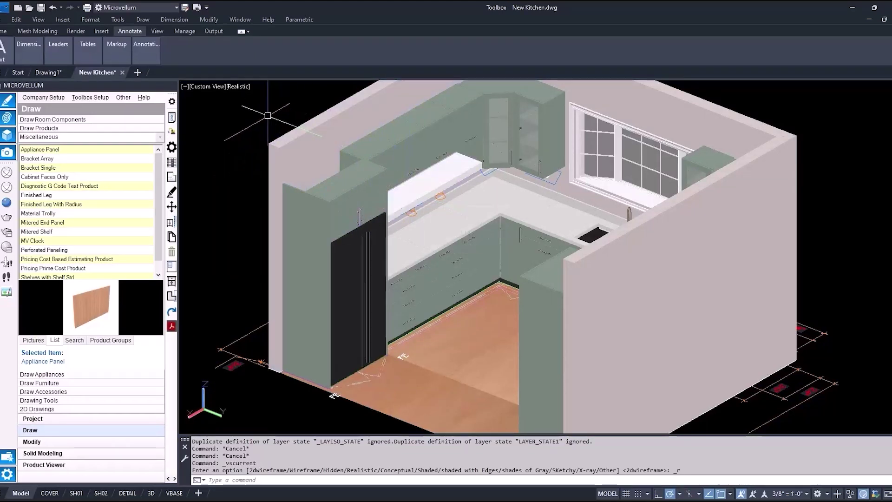
Change Mitered Shelf 1.24's product type to Upper Open in Product Prompts
{"action": "left_click", "coordinate": [170, 118]}
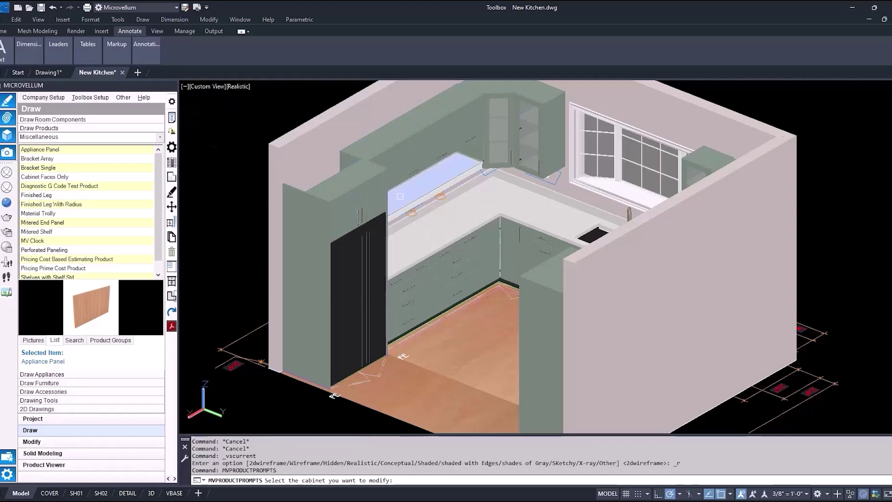
{"action": "left_click", "coordinate": [435, 179]}
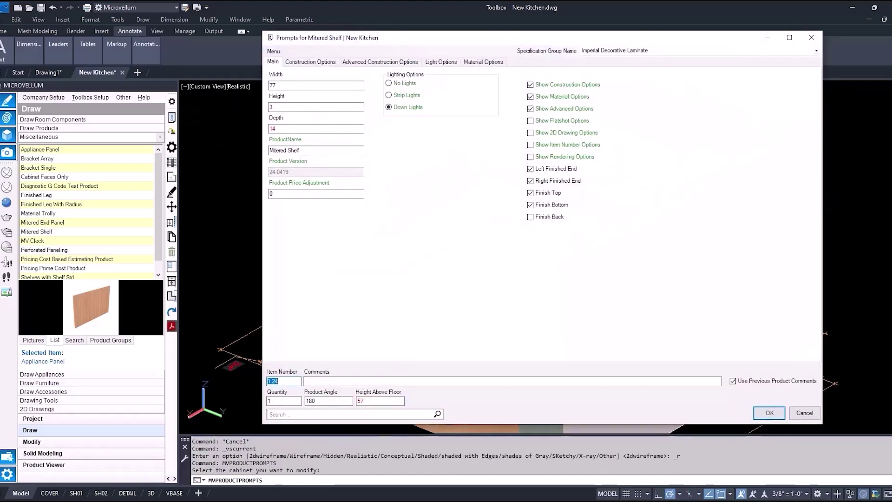
{"action": "left_click", "coordinate": [367, 63]}
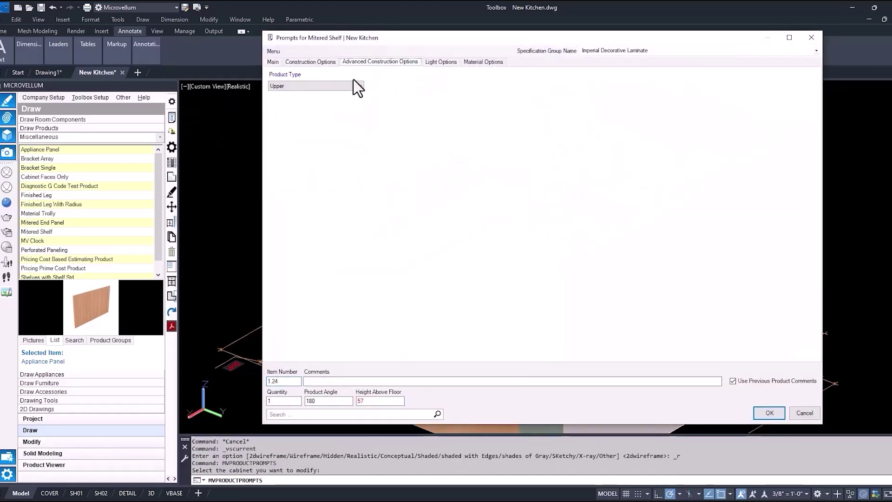
{"action": "left_click", "coordinate": [355, 85]}
{"action": "left_click", "coordinate": [290, 126]}
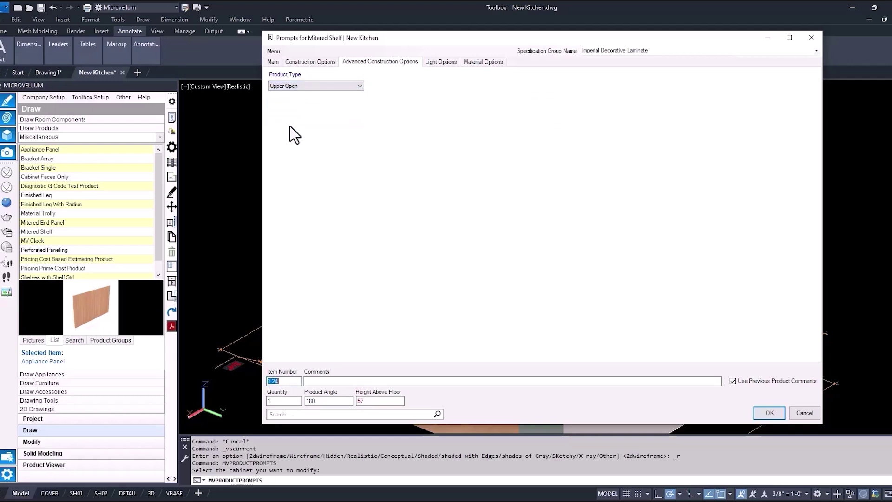
{"action": "left_click", "coordinate": [762, 412]}
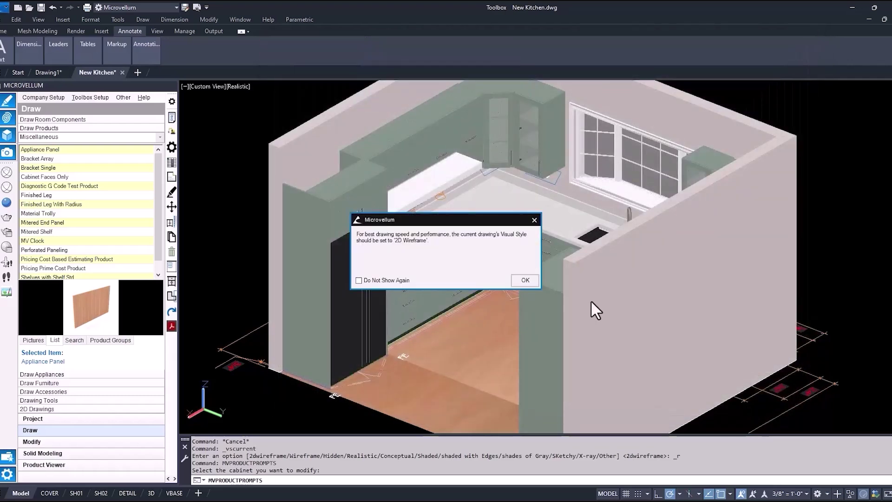
{"action": "left_click", "coordinate": [524, 279]}
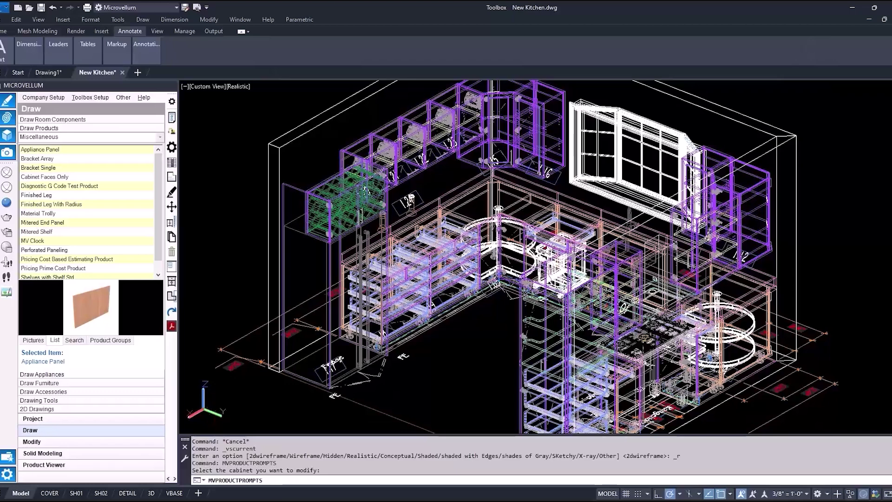